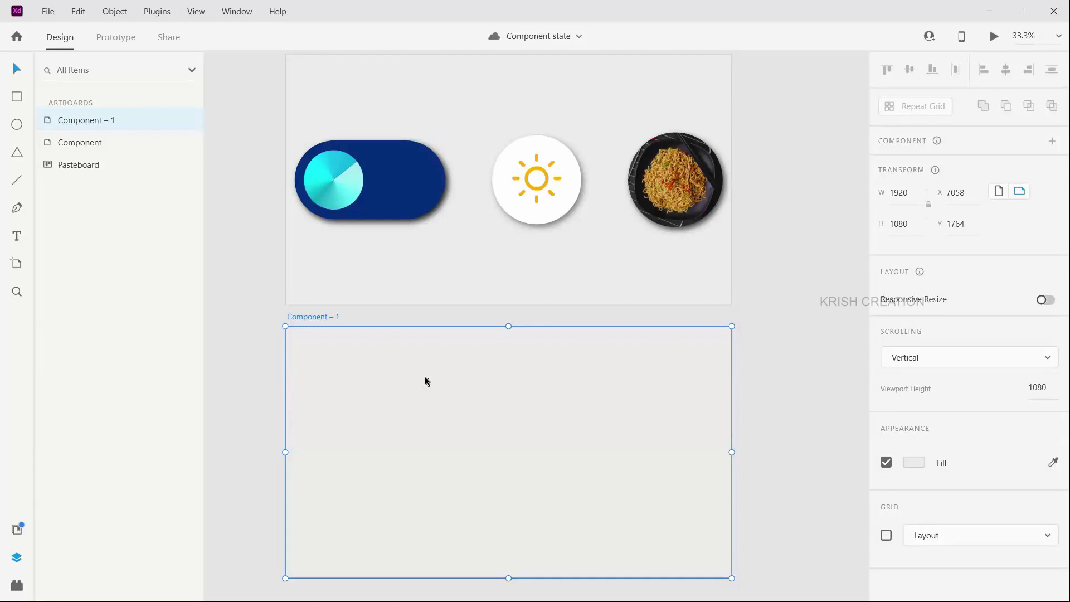
click(370, 192)
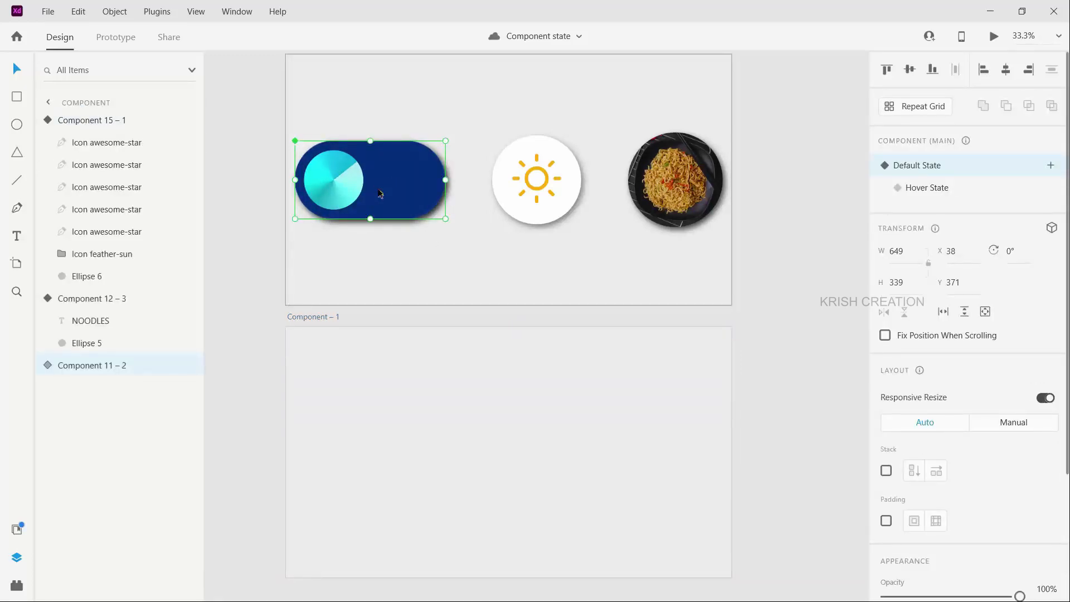
click(389, 248)
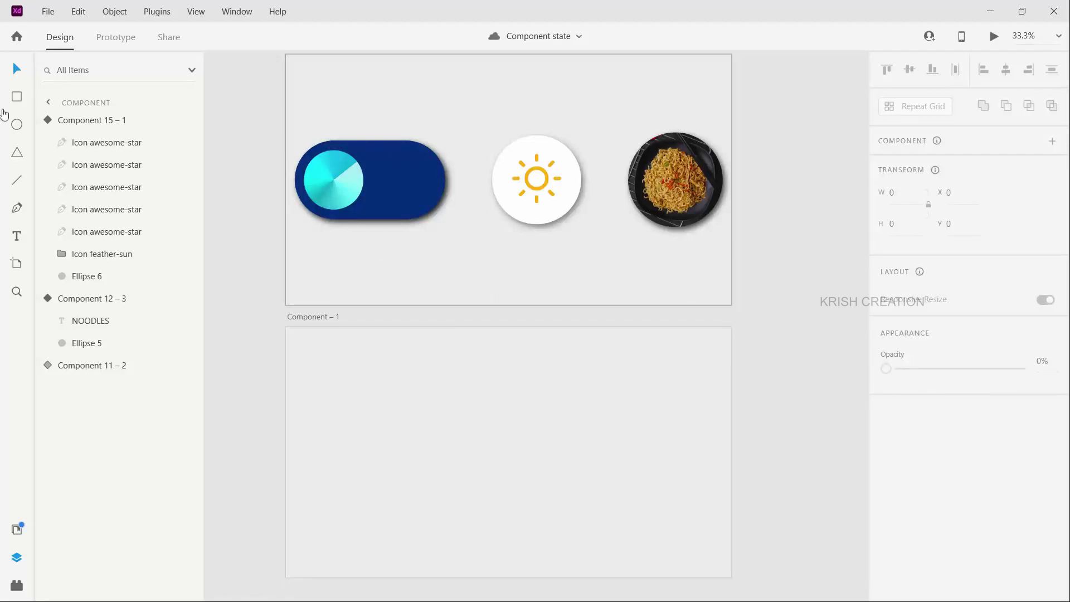
- Draw a rectangle about 658 × 243 near the middle of the Component – 1 artboard
click(16, 97)
mouse_move(423, 410)
mouse_down()
mouse_move(602, 461)
mouse_move(632, 452)
mouse_move(576, 465)
mouse_up()
click(17, 68)
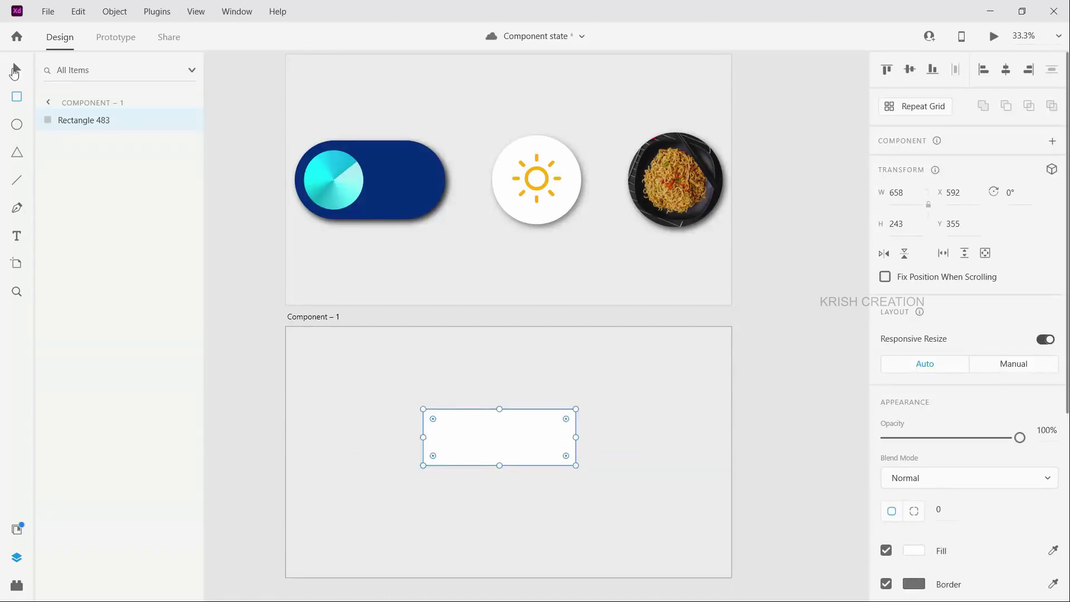
- Round the rectangle's corners to a radius of 122 and shorten it slightly from its right edge into a compact pill shape
scroll(967, 486, down, 5)
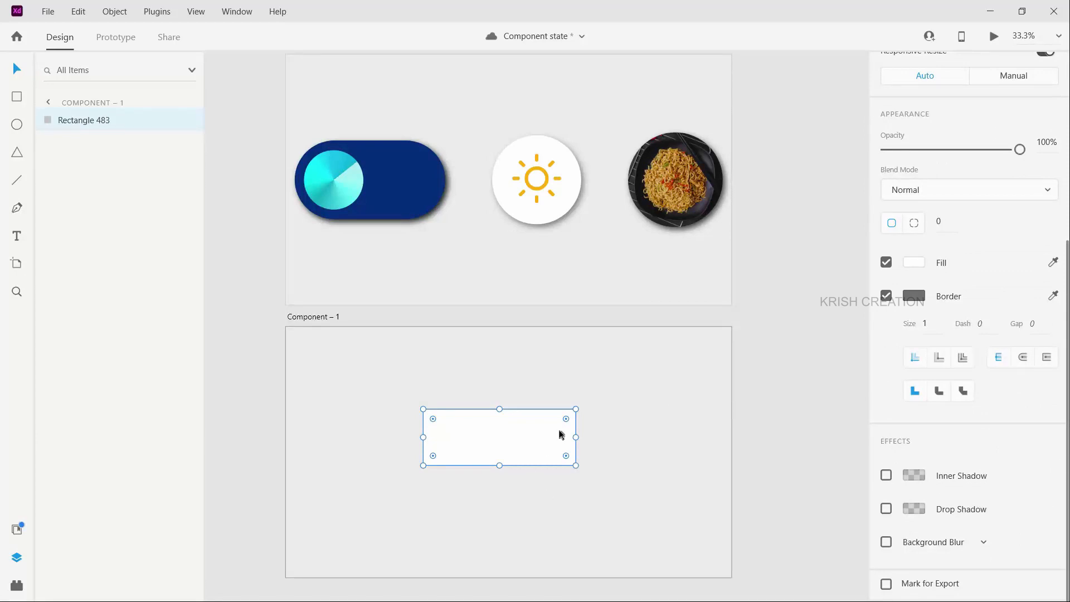
drag(567, 423, 468, 444)
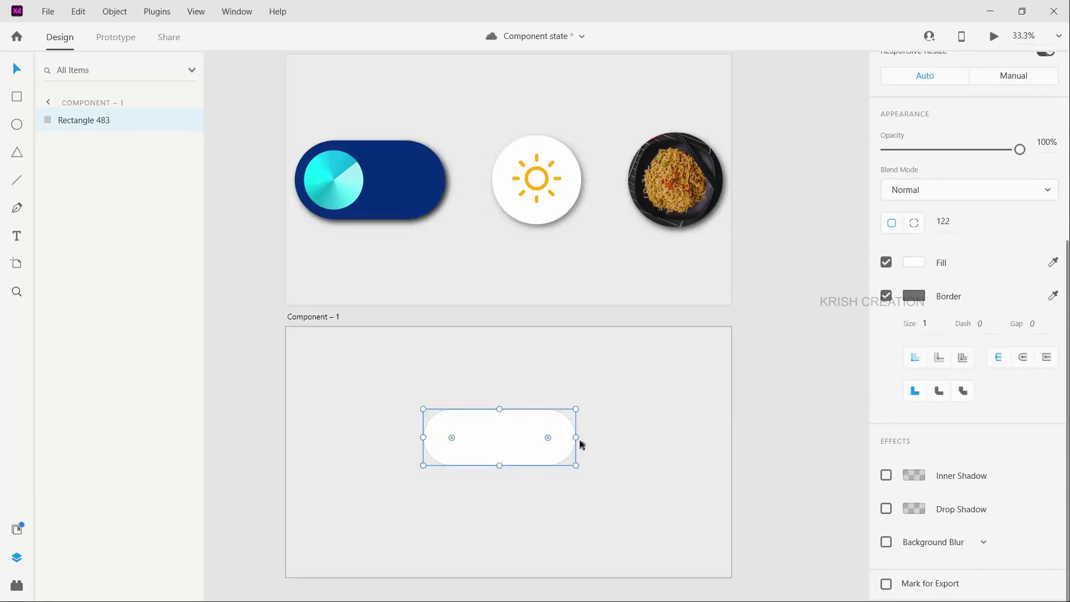
drag(578, 437, 551, 437)
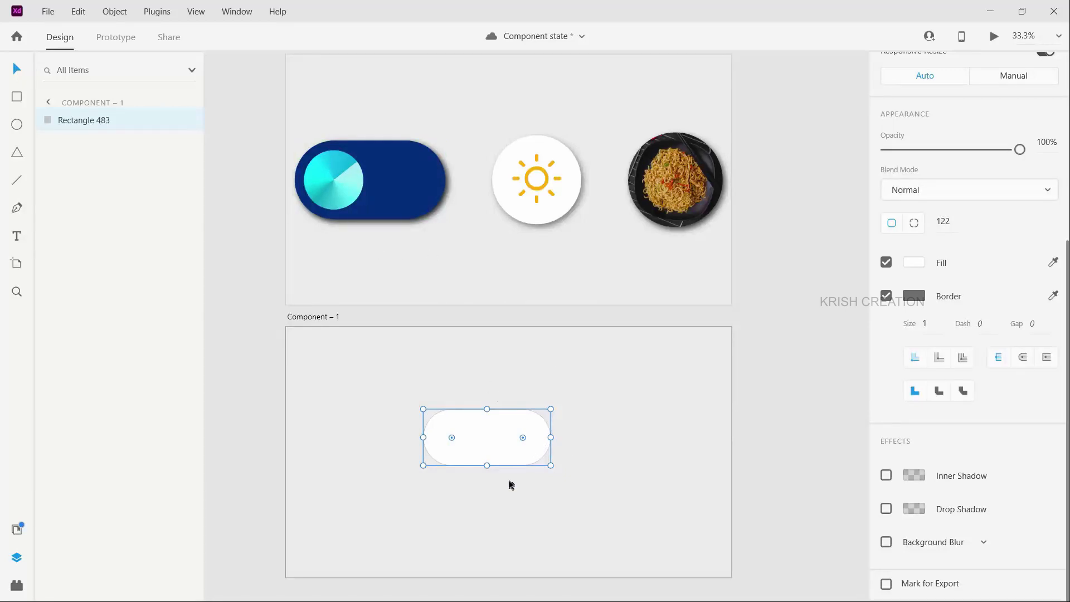
- Remove the pill's border and fill it with the dark blue sampled from the existing toggle on the artboard above
scroll(506, 484, up, 3)
scroll(468, 451, down, 1)
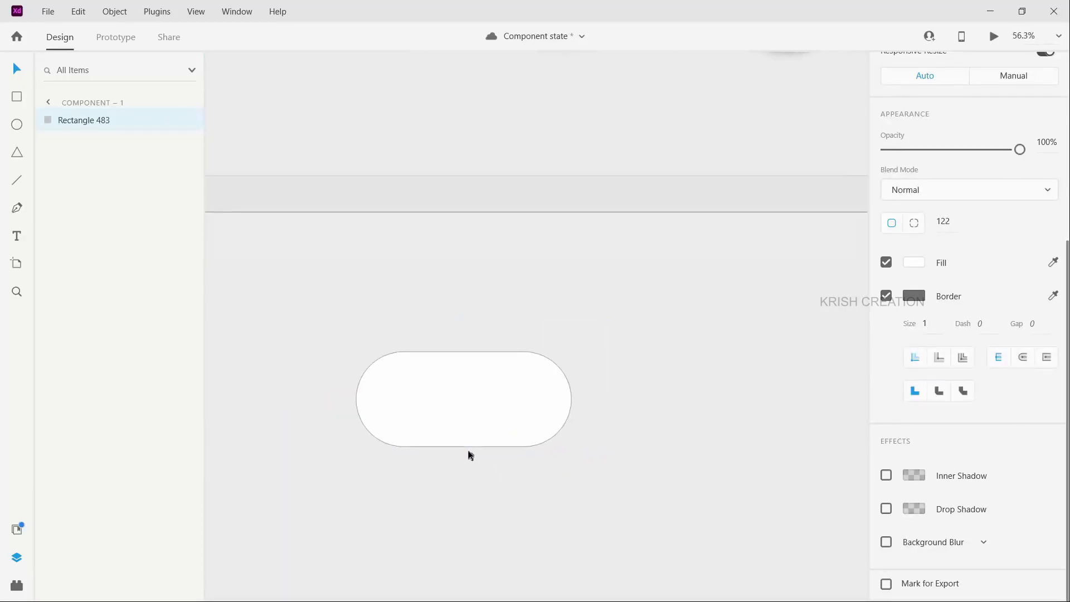
scroll(470, 454, left, 2)
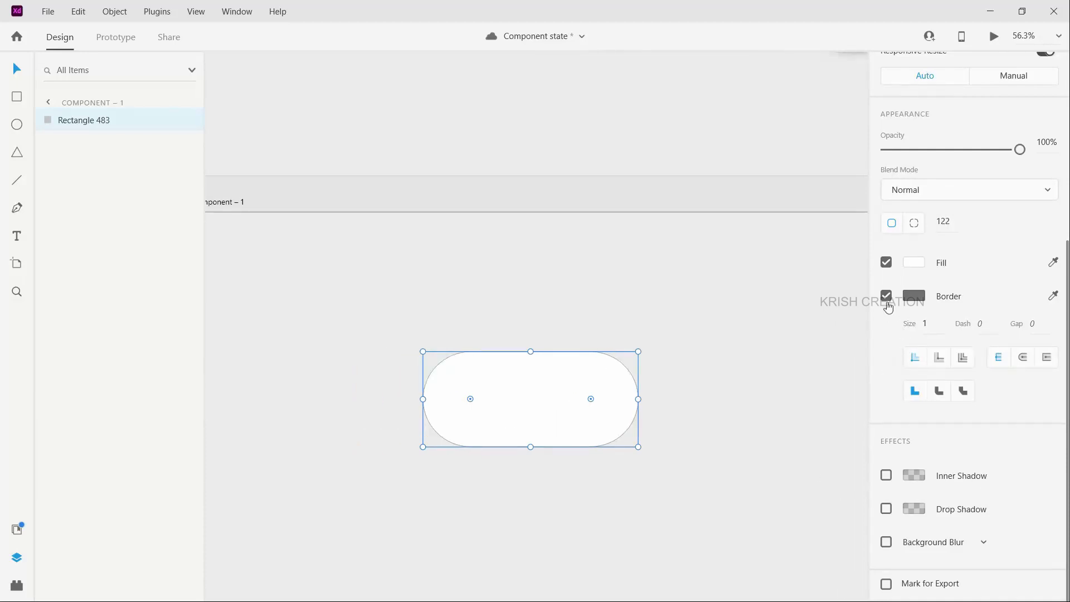
click(886, 297)
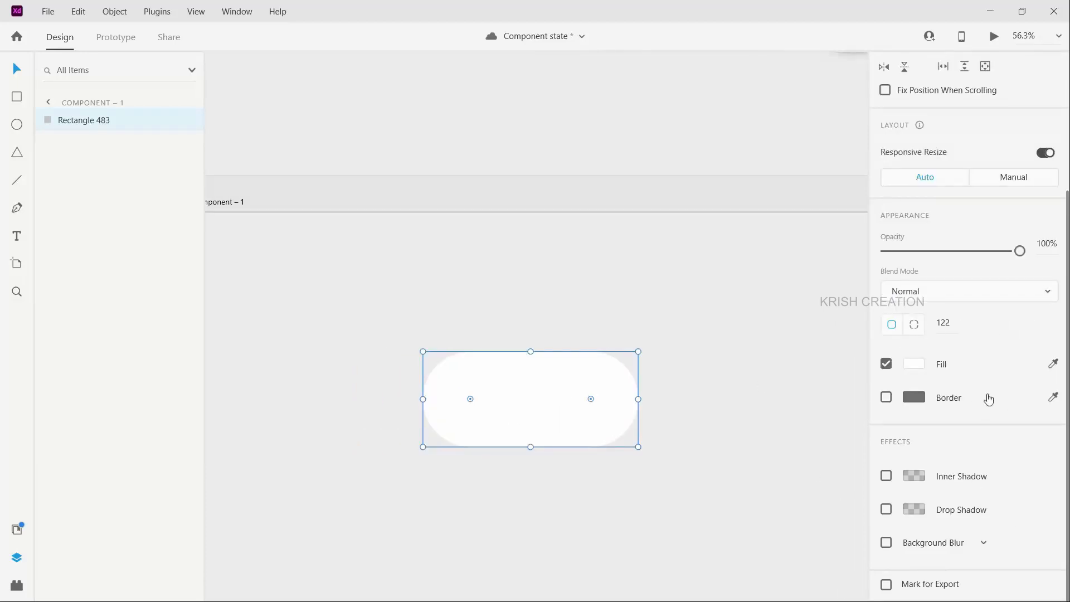
scroll(743, 379, down, 1)
scroll(743, 380, down, 2)
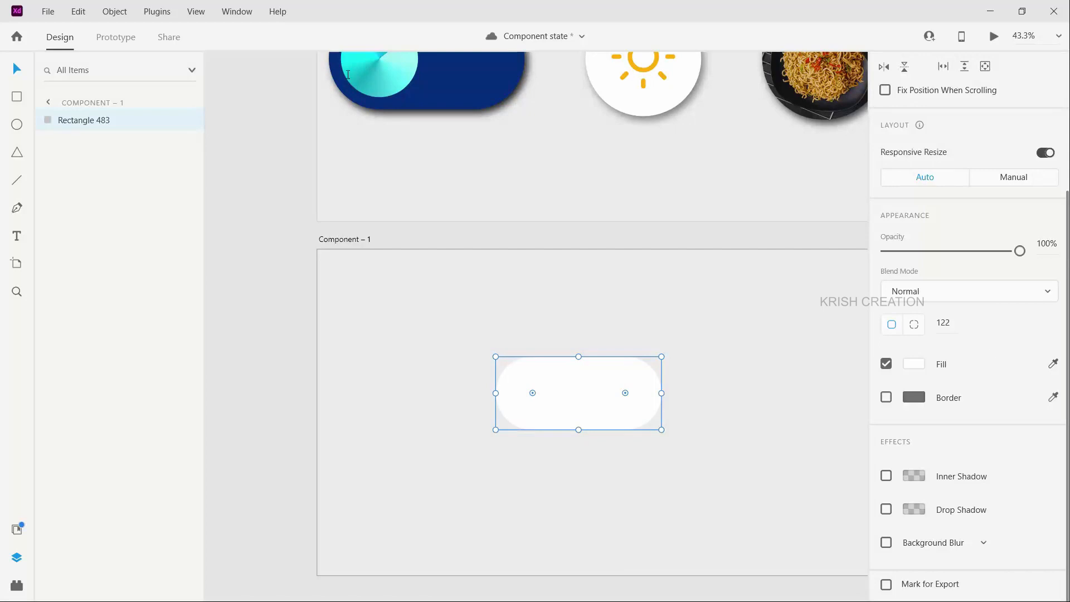
click(498, 93)
scroll(689, 409, up, 4)
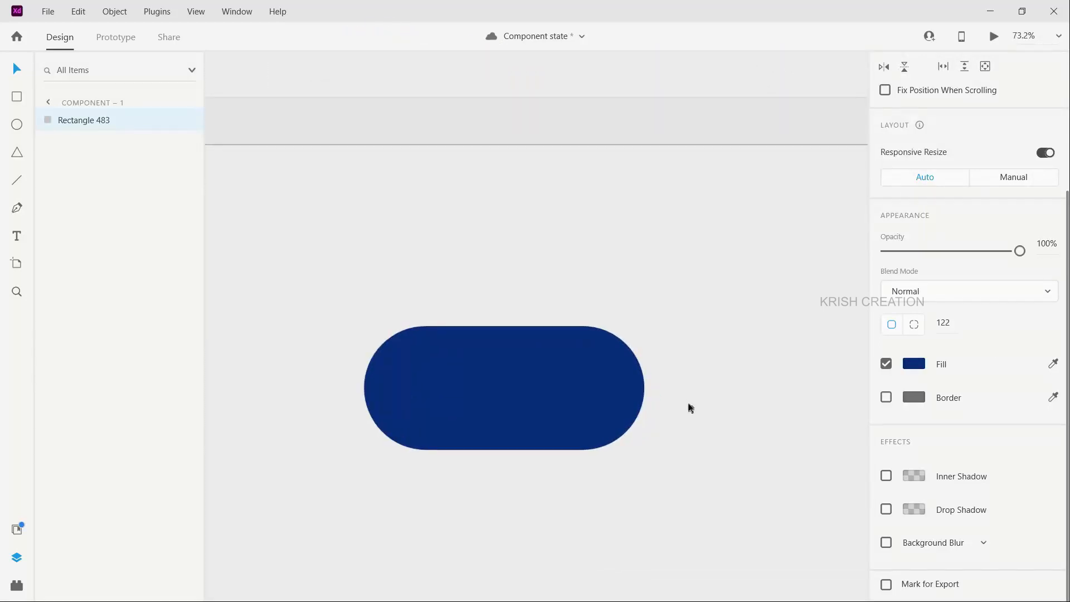
- Draw a circle about 131 px in diameter inside the left end of the blue pill
click(18, 126)
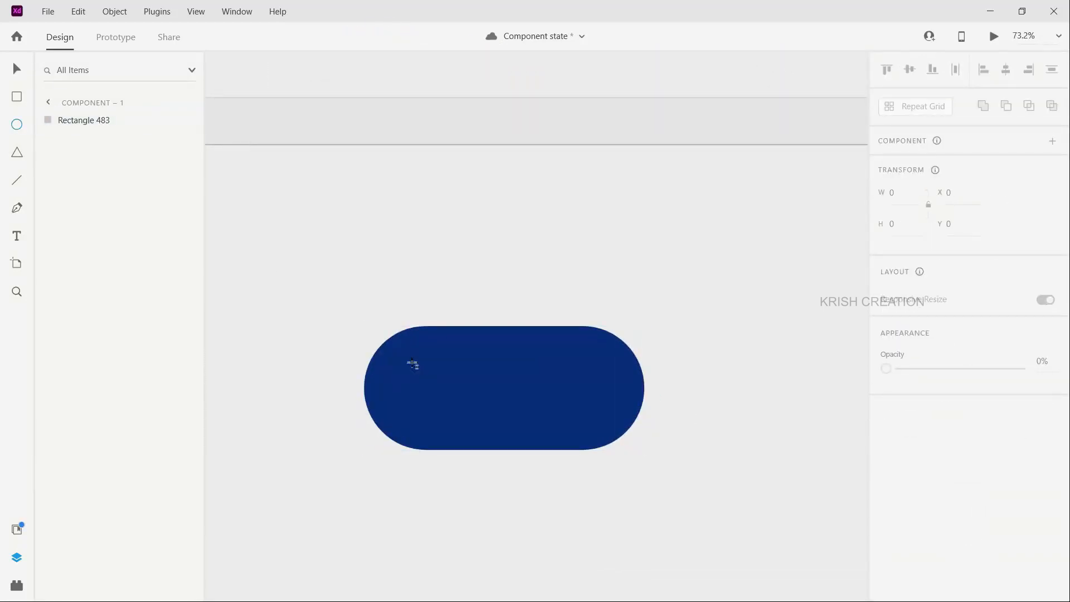
mouse_move(396, 355)
mouse_down()
mouse_move(470, 437)
mouse_move(463, 430)
mouse_up()
click(17, 69)
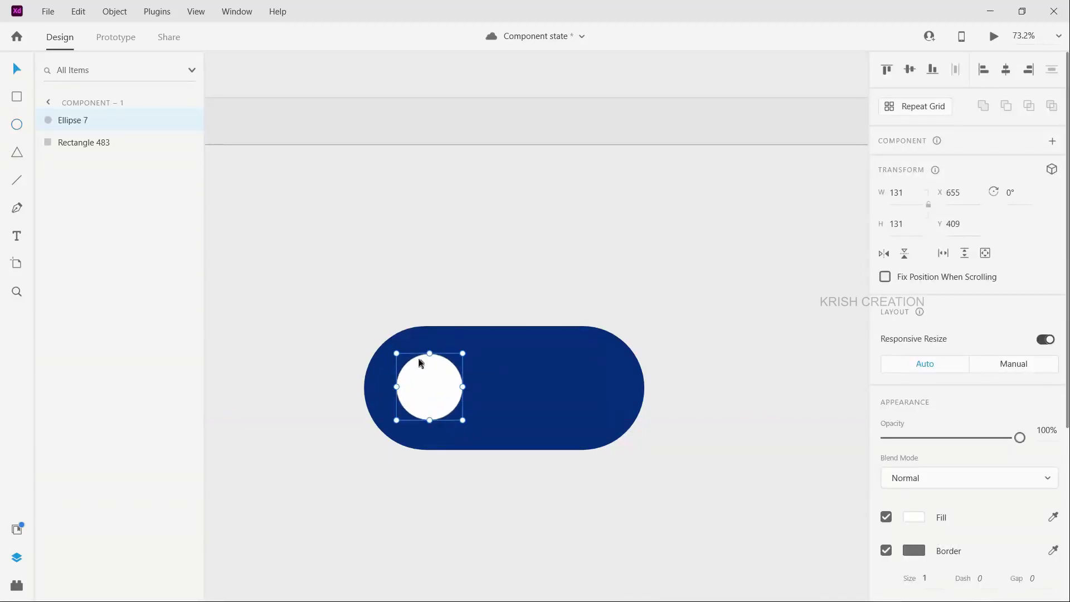
- Centre the circle vertically in the pill and shift it to X 632, Y 411 near the left end
drag(436, 393, 402, 395)
key(shift+Right)
key(shift+Right)
key(shift+Right)
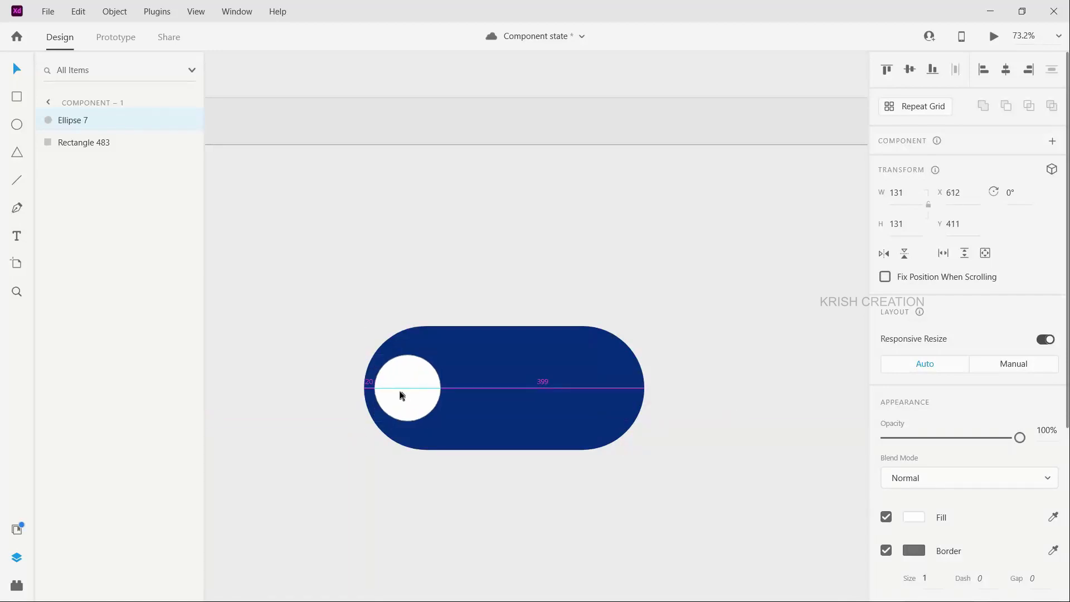
key(shift+Right)
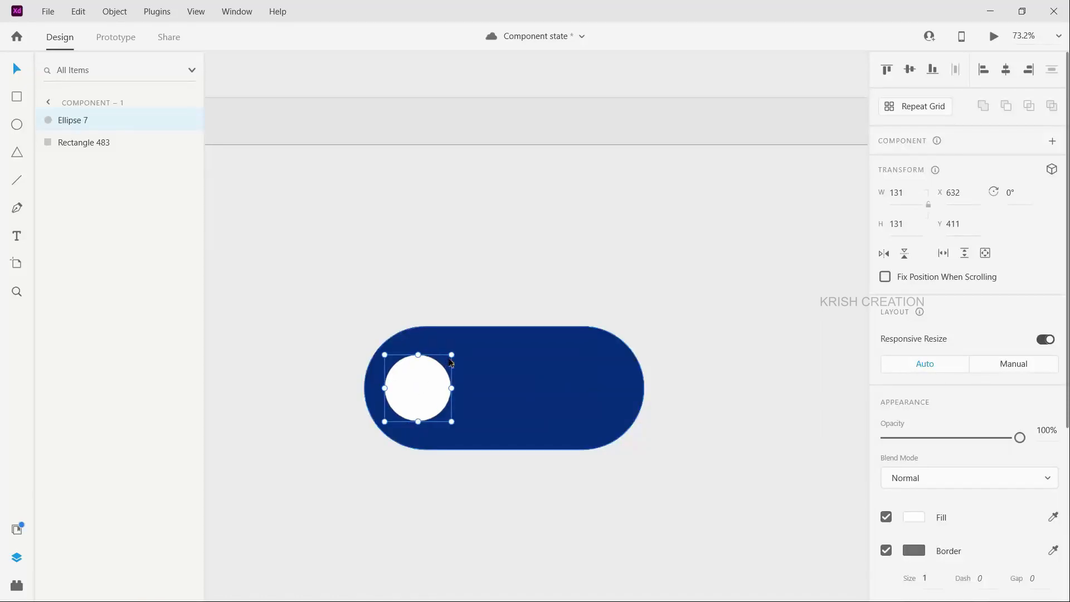
- Enlarge the circle proportionally to about 153 px and recentre it vertically in the pill at X 631, Y 400
drag(451, 355, 471, 341)
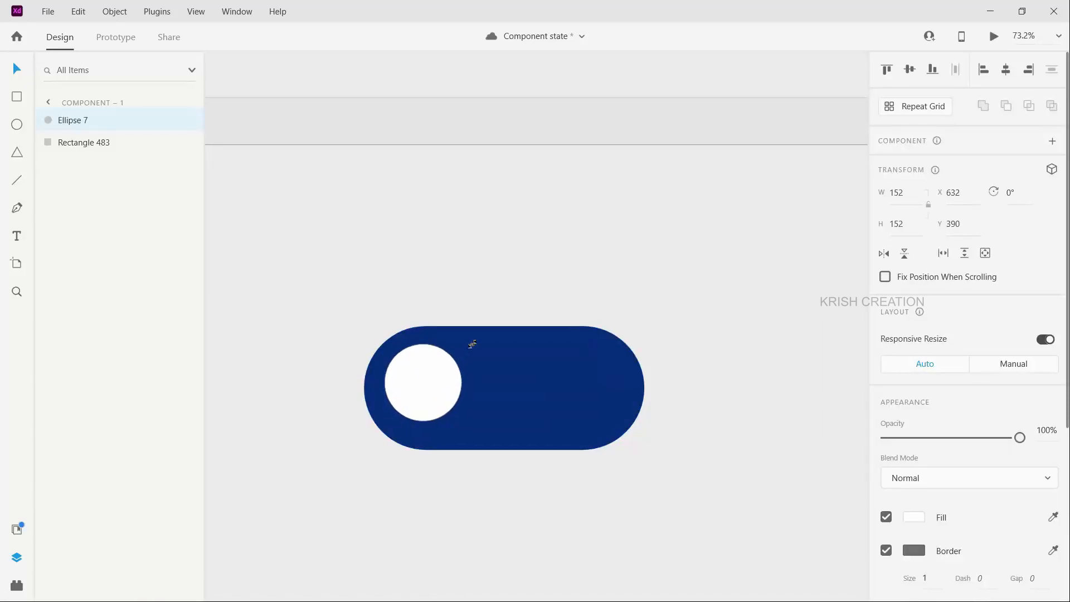
drag(438, 382, 437, 385)
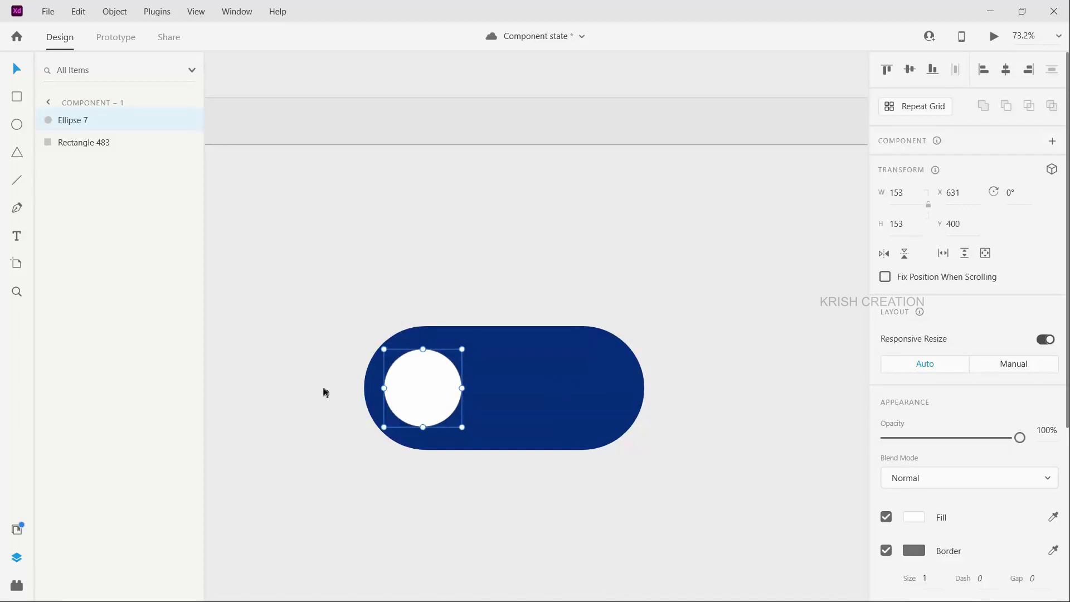
double_click(418, 383)
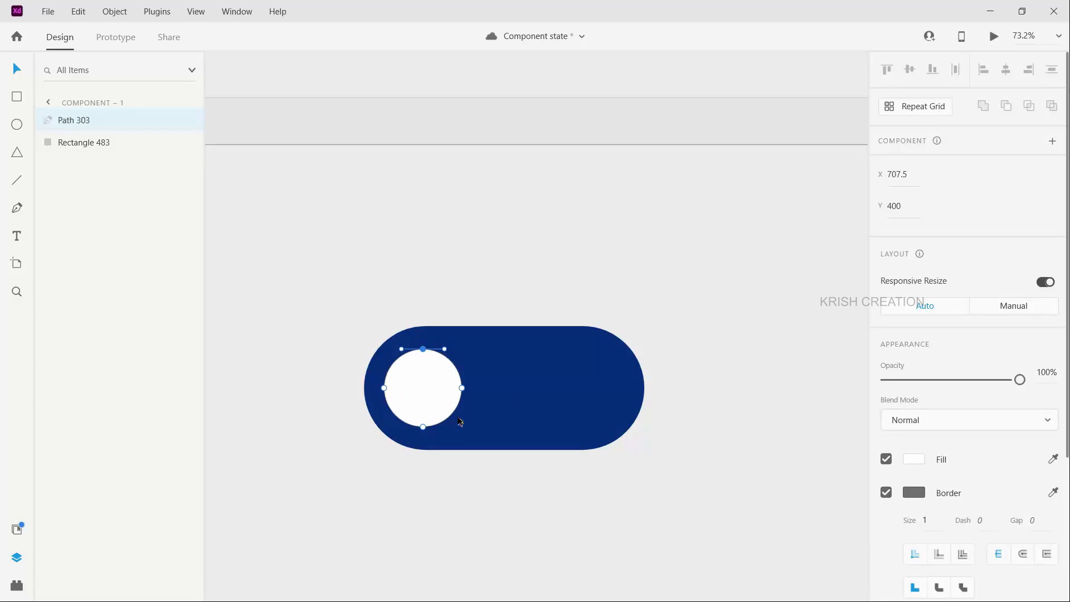
key(Escape)
- Change the circle's fill from a solid colour to an angular gradient
scroll(919, 482, down, 2)
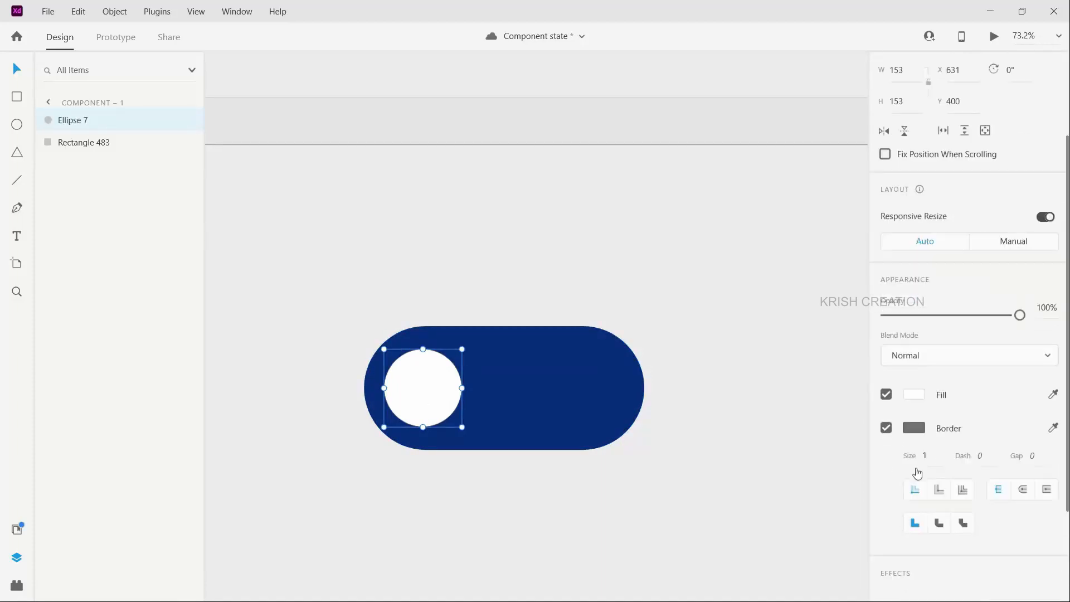
scroll(918, 473, down, 1)
click(913, 353)
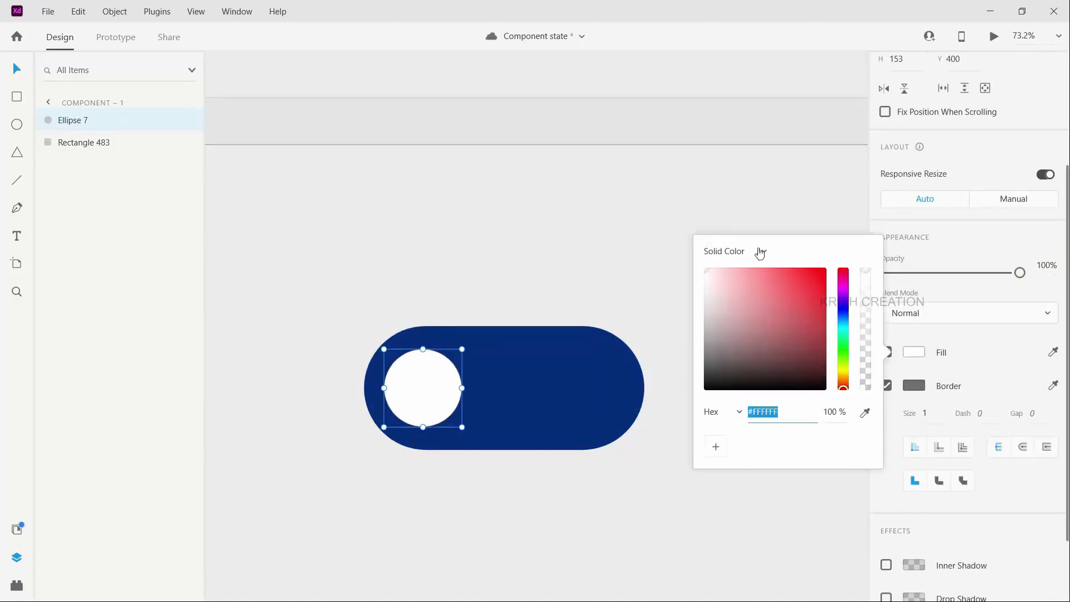
click(762, 254)
click(742, 335)
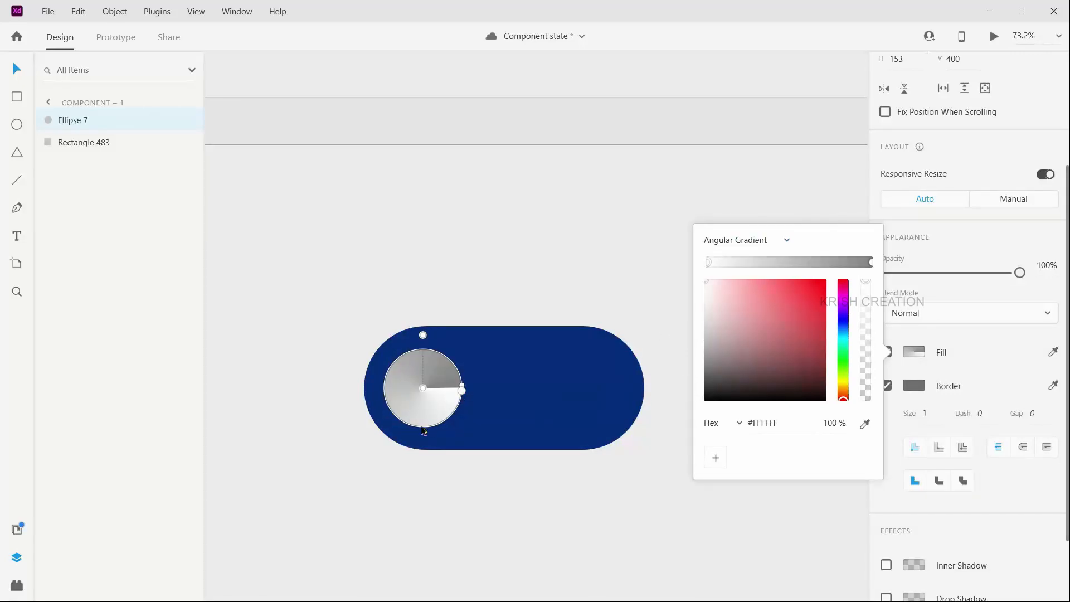
- Add gradient stops at the circle's bottom and left side, and colour the left stop #5EECEC
click(422, 427)
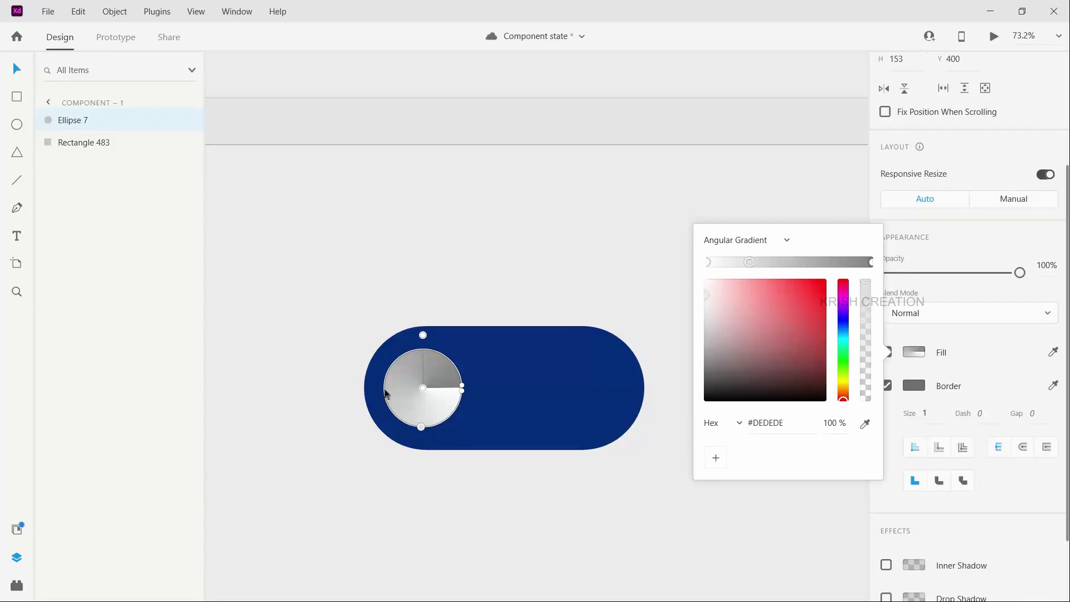
click(384, 391)
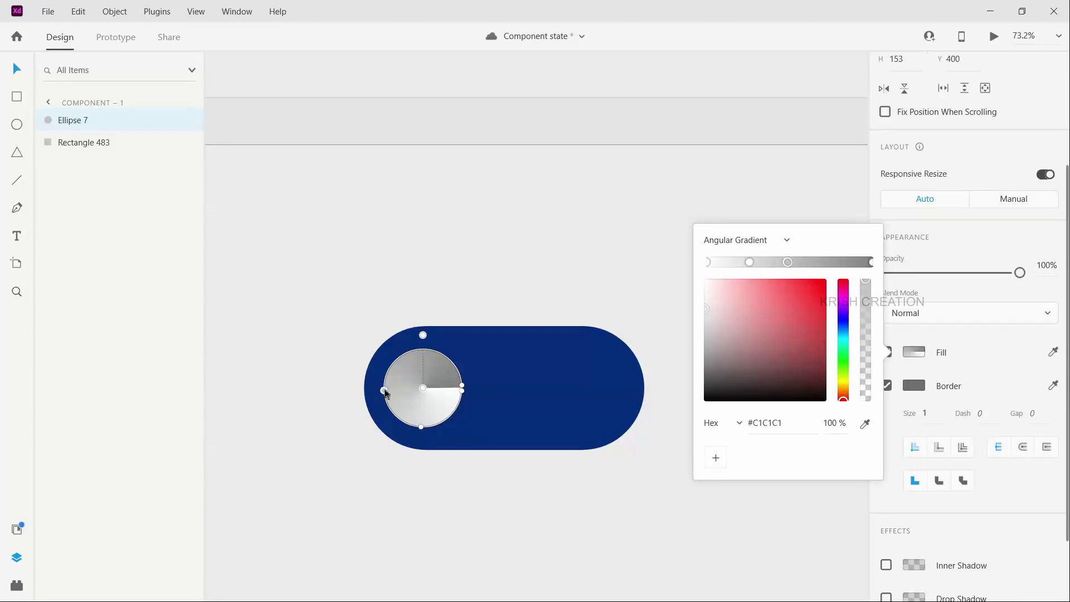
click(842, 341)
click(778, 289)
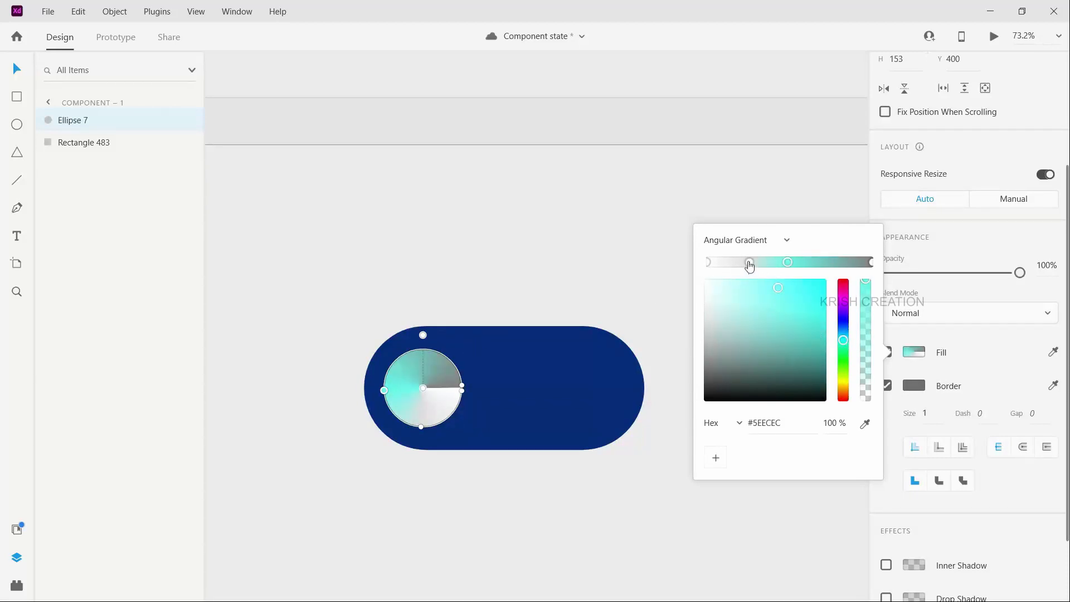
- Set the circle's bottom gradient stop to #67E1EF and the gradient's end stop to #15BEE0
click(749, 262)
click(844, 344)
click(773, 294)
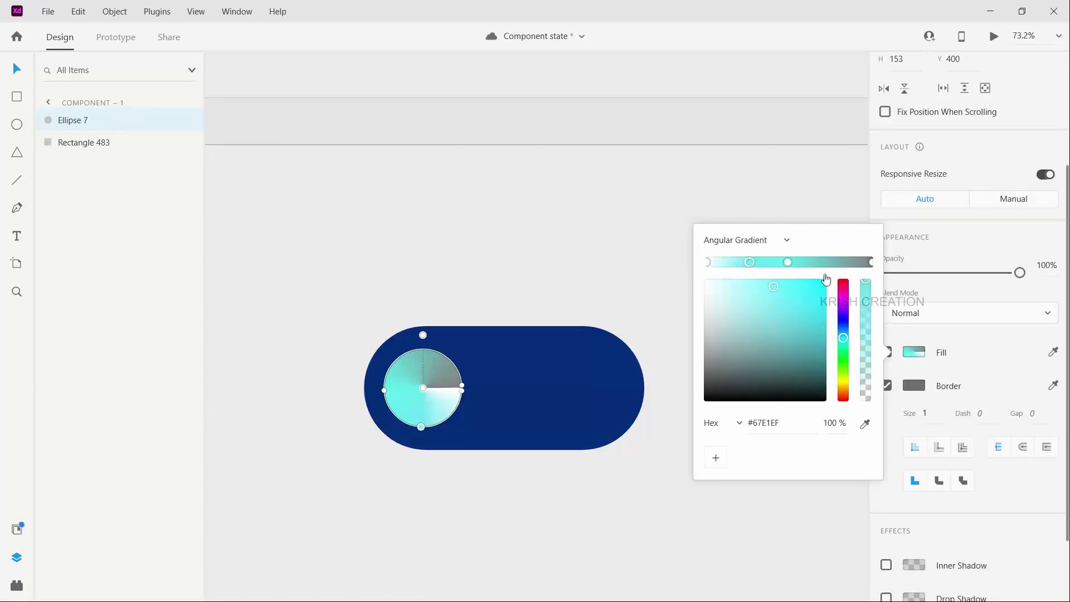
click(871, 262)
click(843, 337)
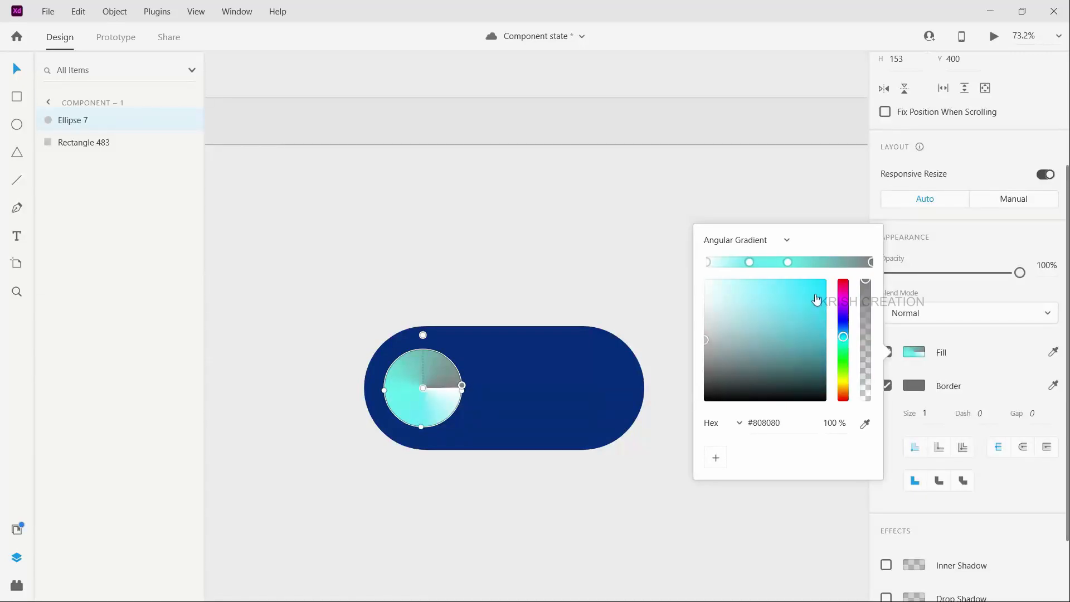
click(814, 294)
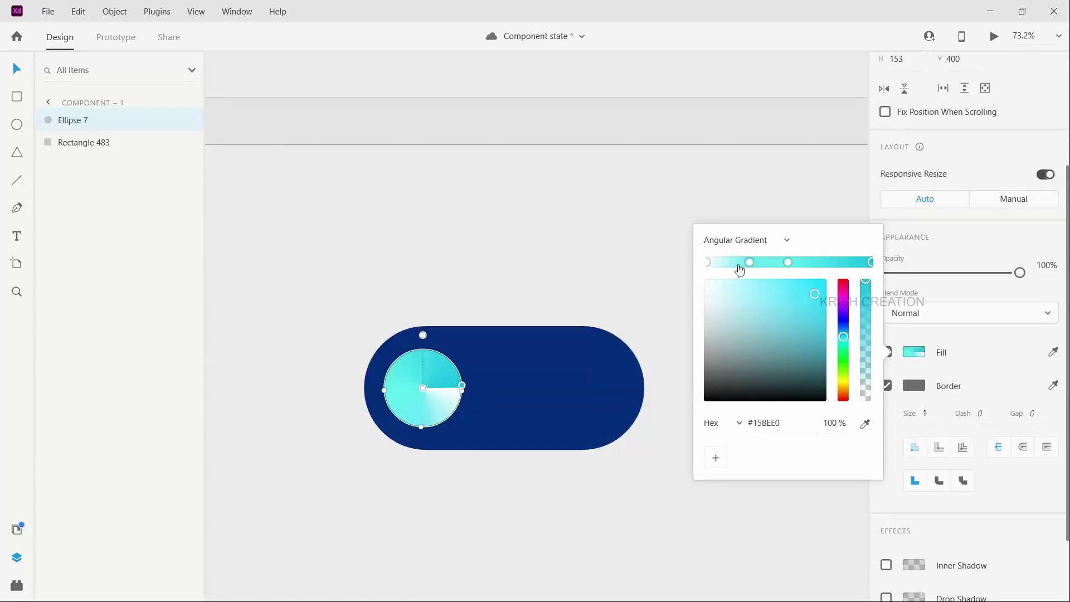
- Set the gradient's start stop to the pale cyan #ACE1E9 and finish editing the fill
click(709, 264)
click(843, 337)
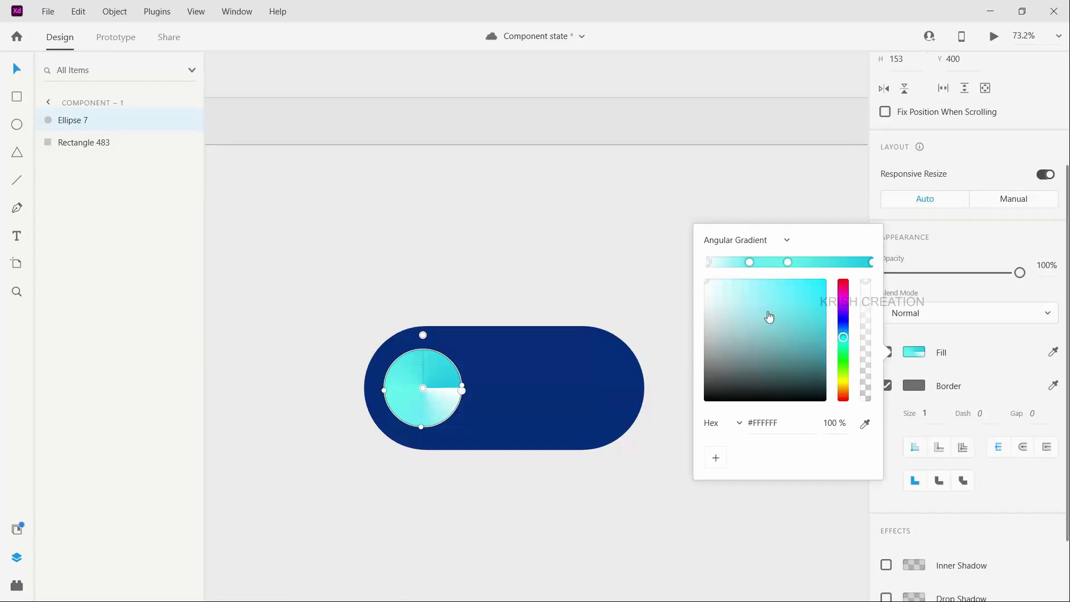
click(736, 289)
click(518, 260)
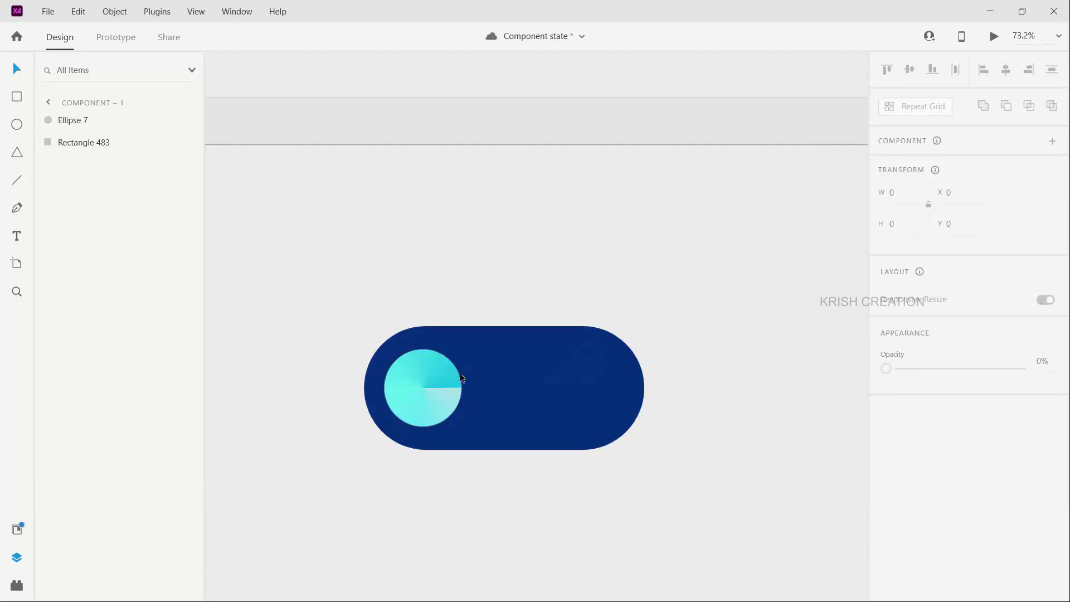
- Add gradient stops at the circle's lower right and upper left, coloured #2BA0AE and #1BA3AA respectively
double_click(414, 402)
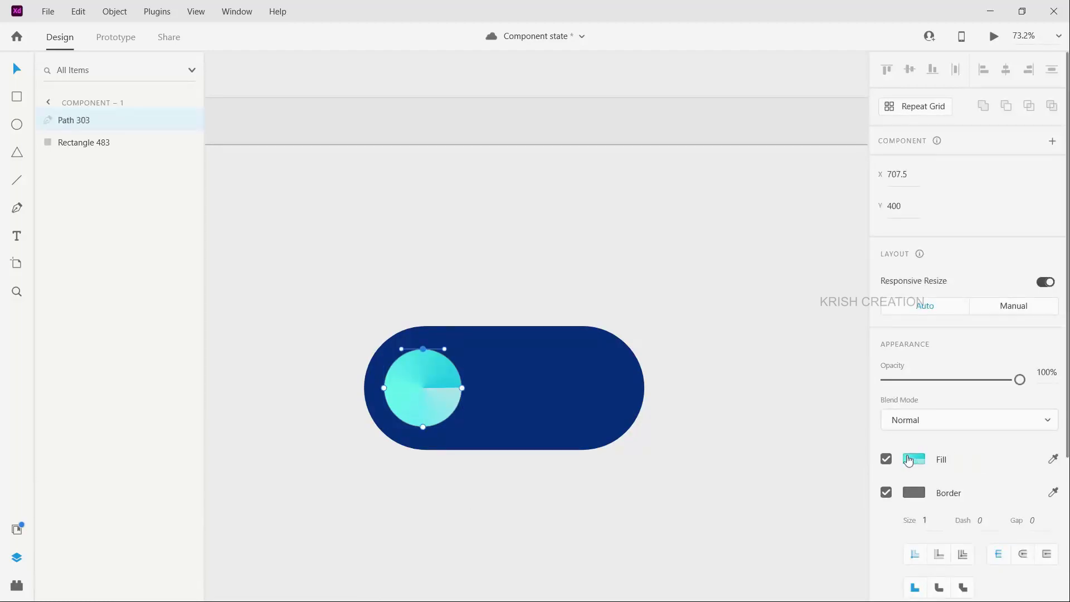
click(914, 459)
click(447, 418)
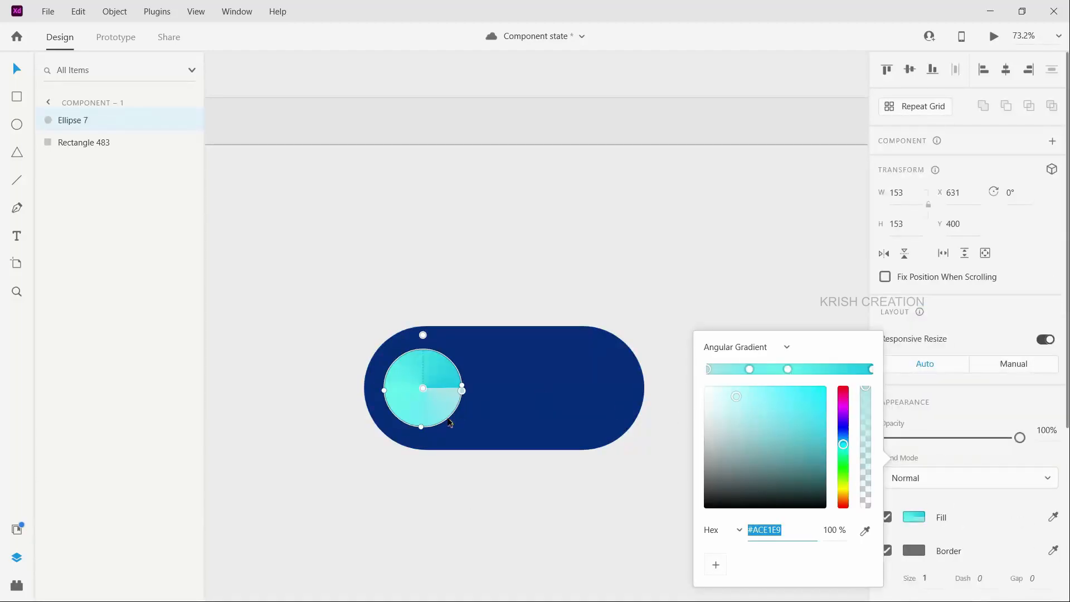
click(394, 363)
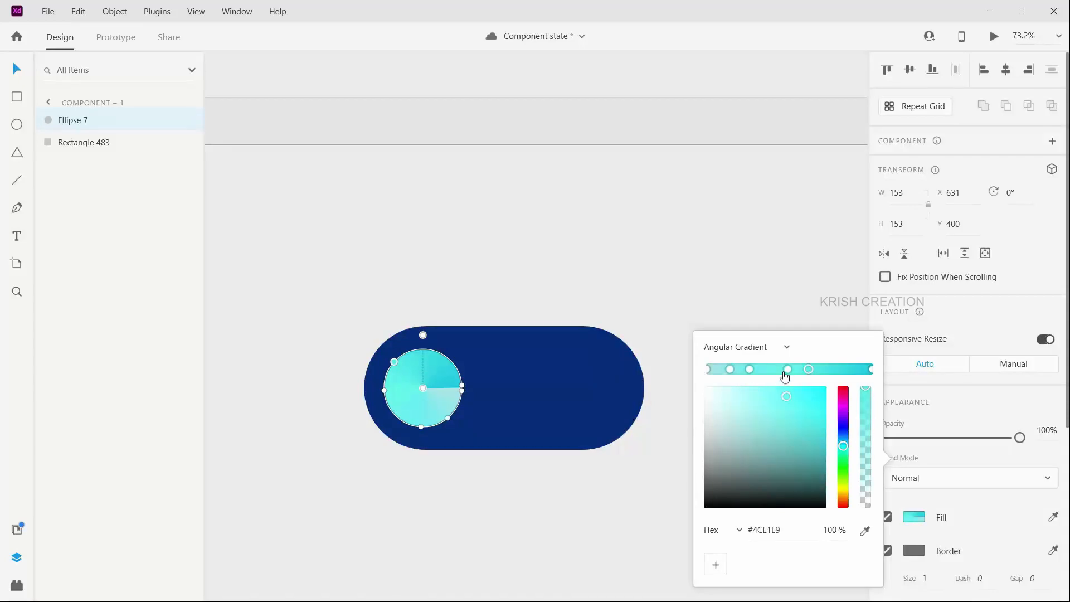
click(807, 426)
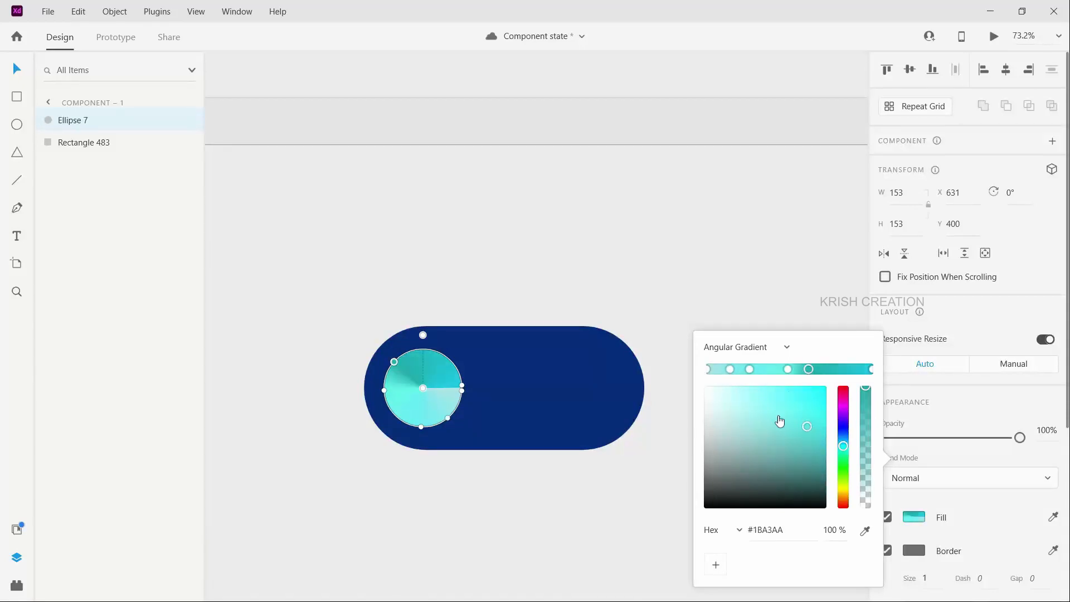
click(729, 369)
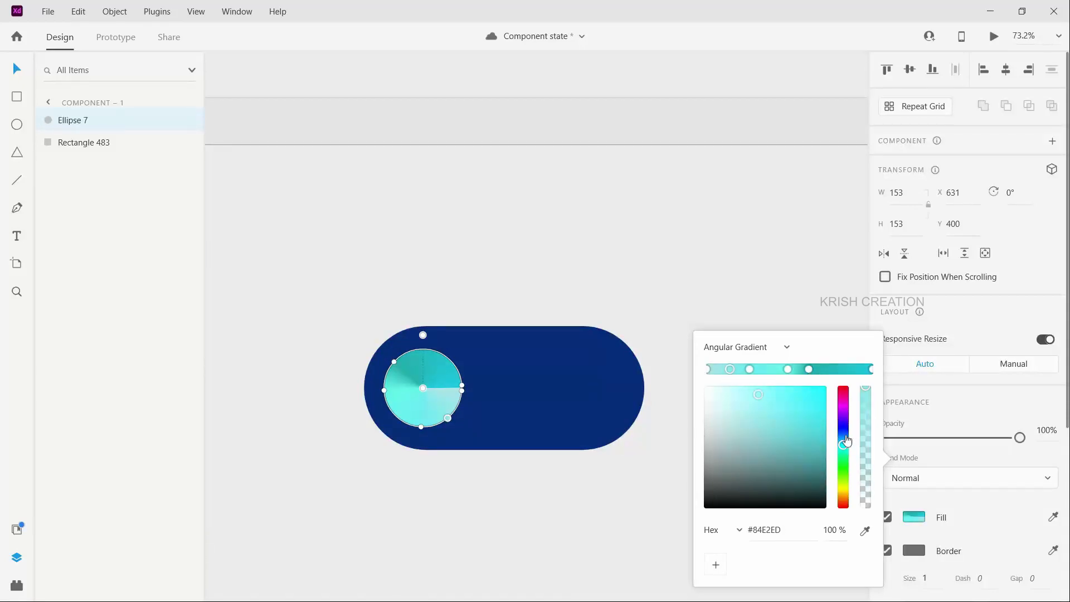
click(796, 425)
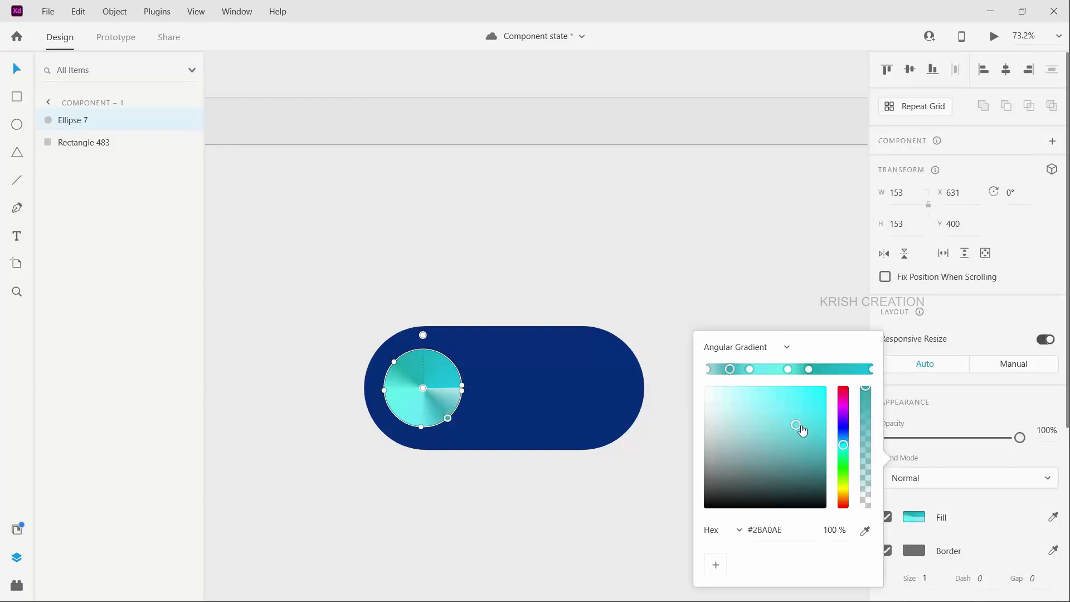
- Finish editing the circle's gradient and make a component from the circle and the dark blue pill
click(528, 501)
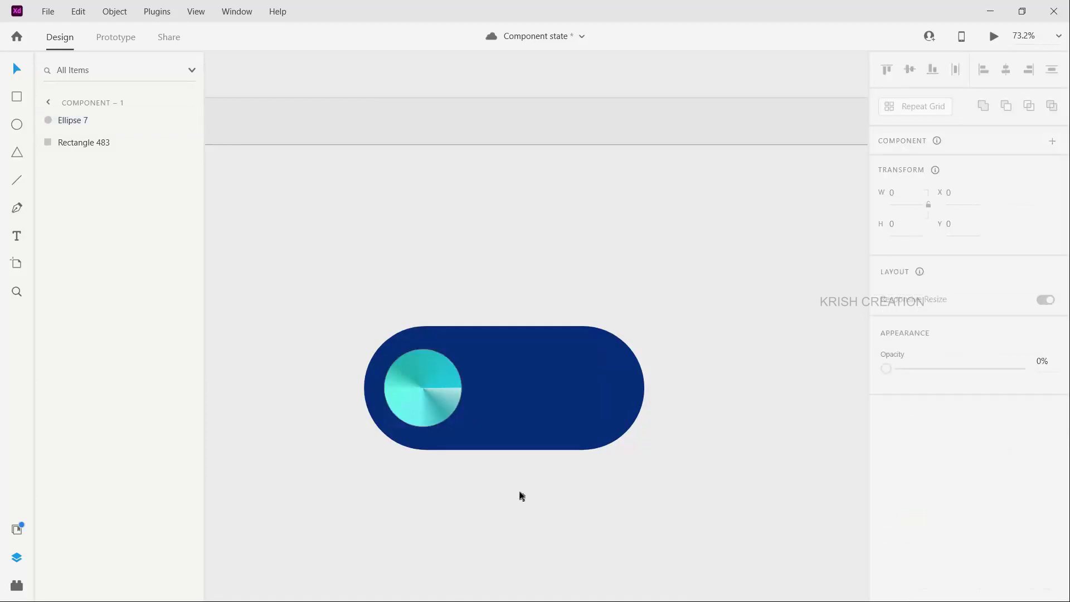
click(429, 399)
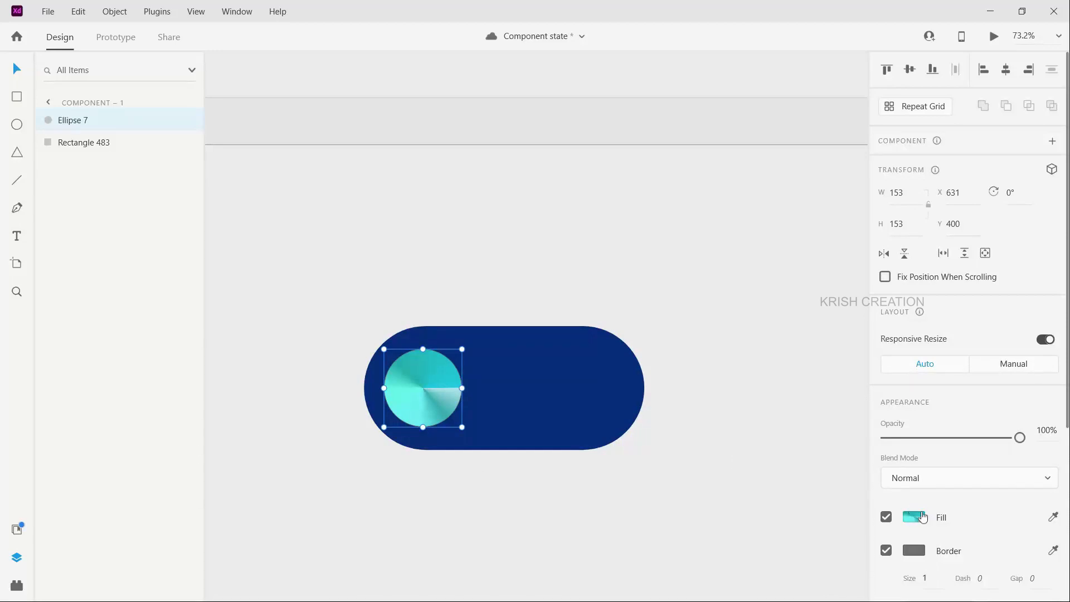
scroll(537, 471, down, 2)
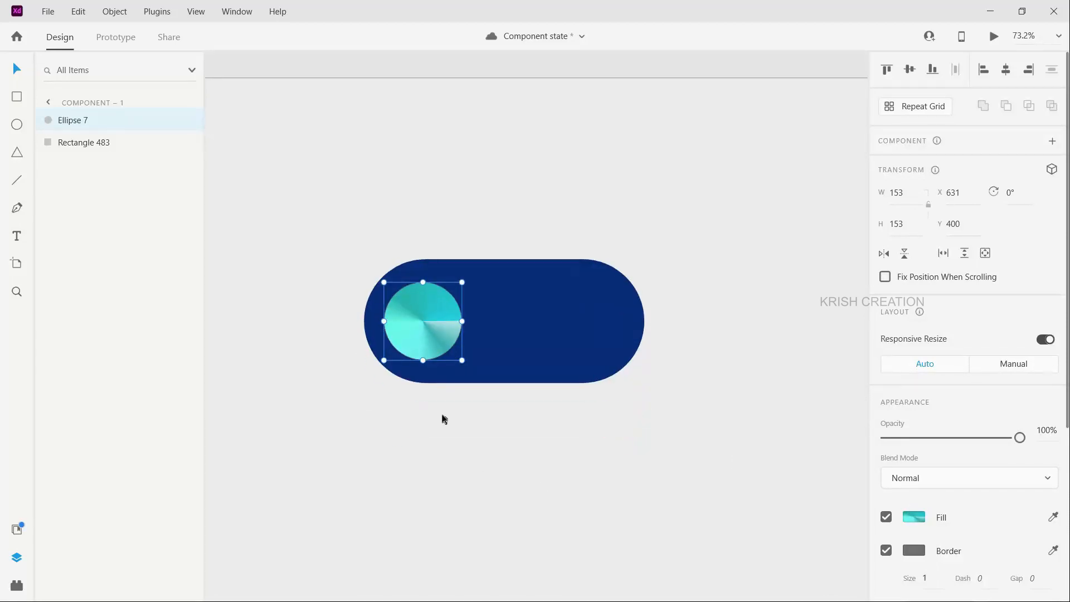
drag(348, 270, 694, 424)
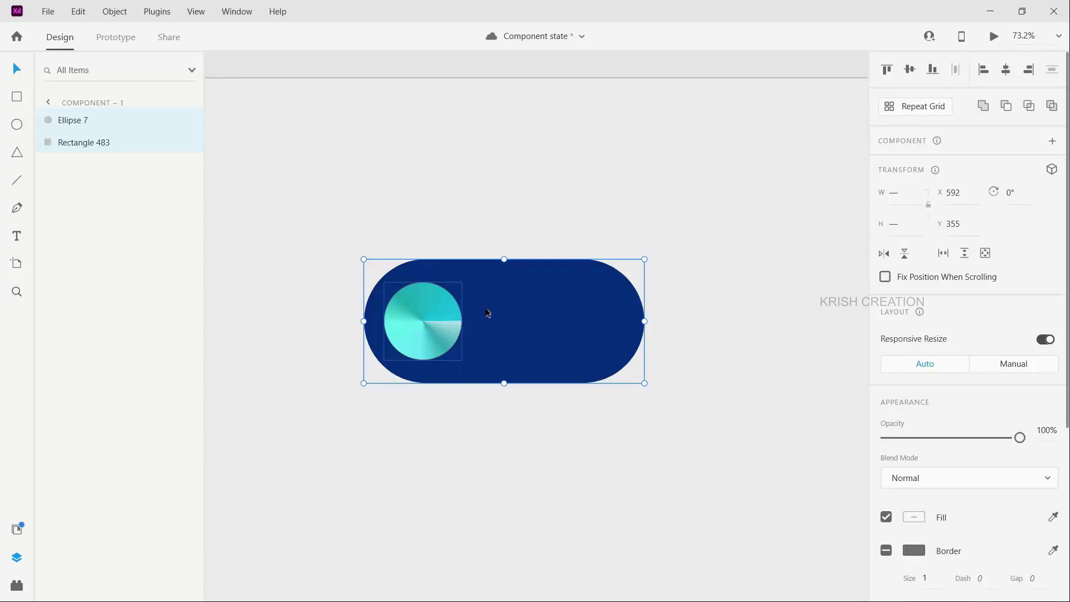
right_click(447, 328)
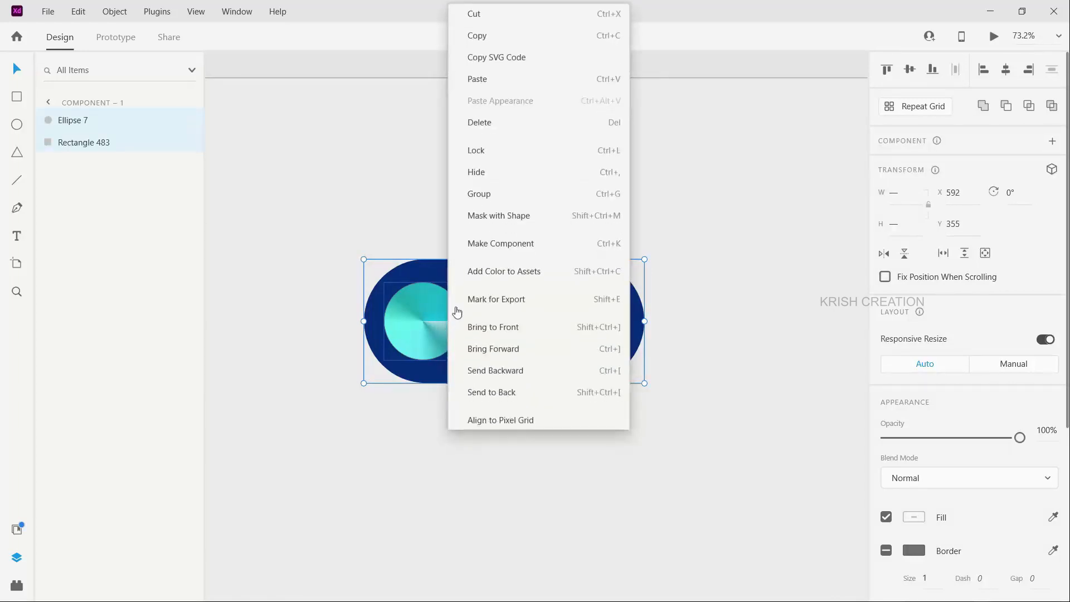
click(506, 245)
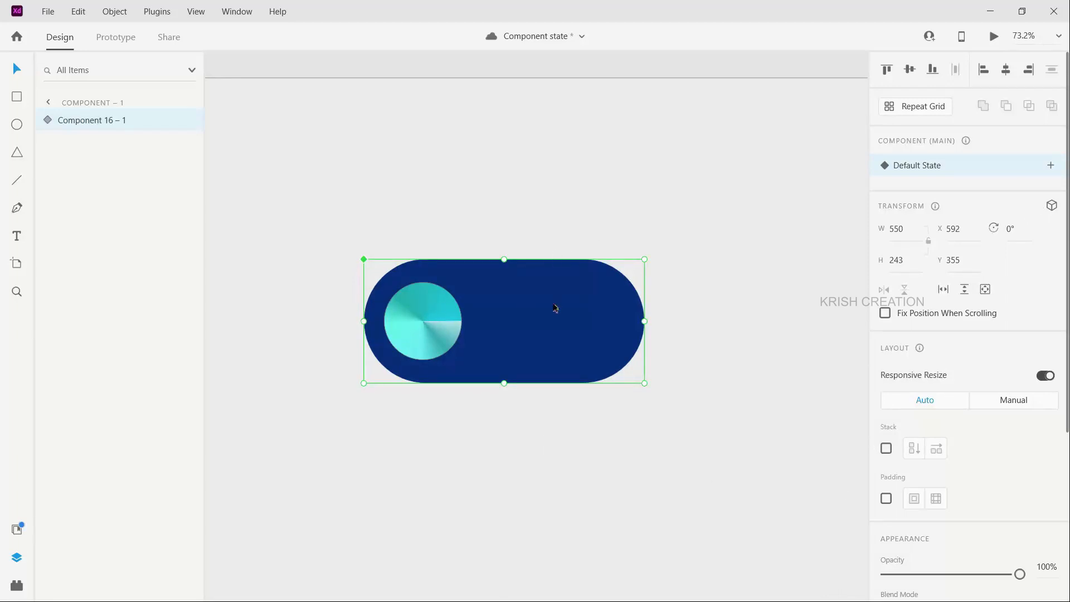
- Add a Hover State to the toggle component, keeping its default name, and make that state active
click(1051, 167)
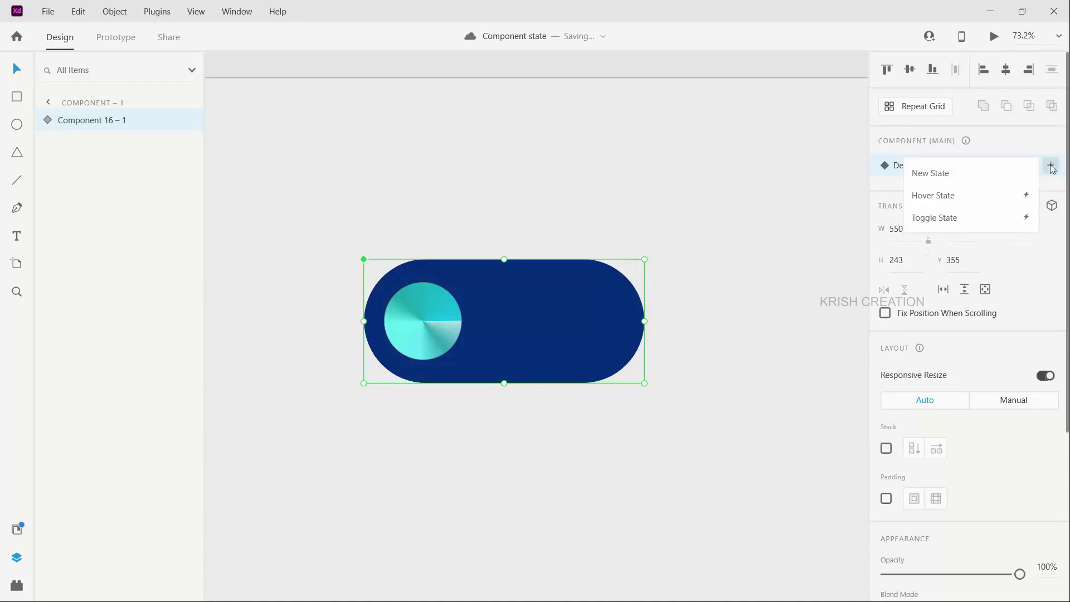
click(928, 196)
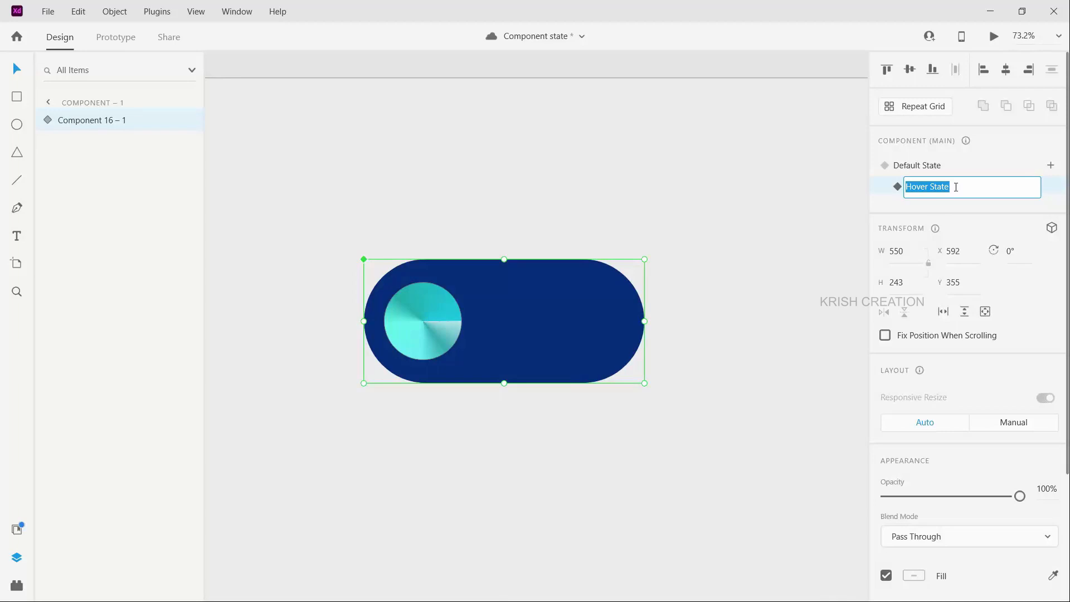
click(749, 250)
click(583, 312)
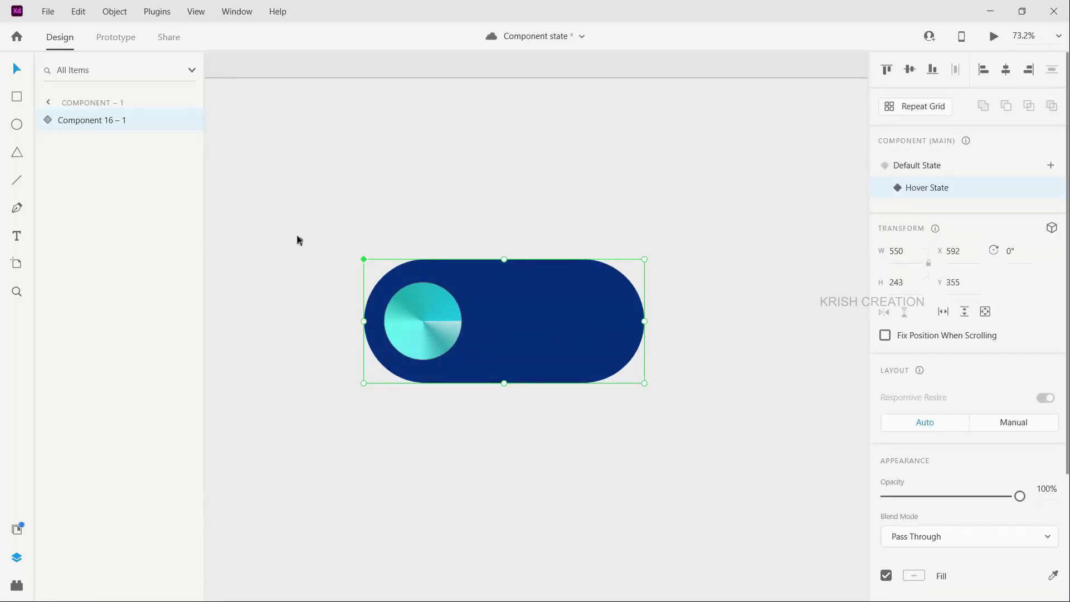
click(929, 168)
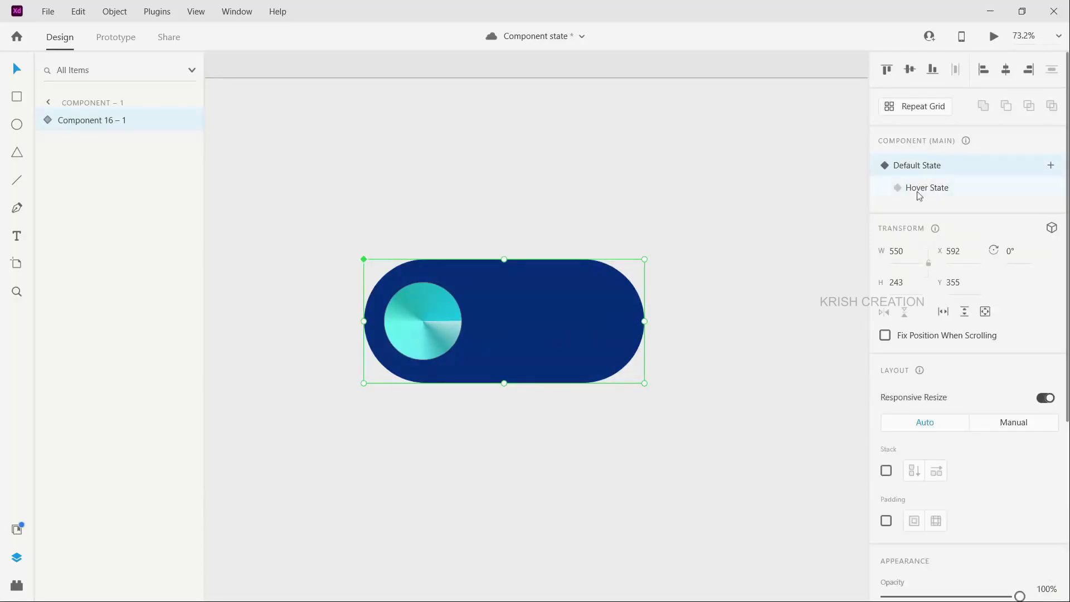
click(919, 190)
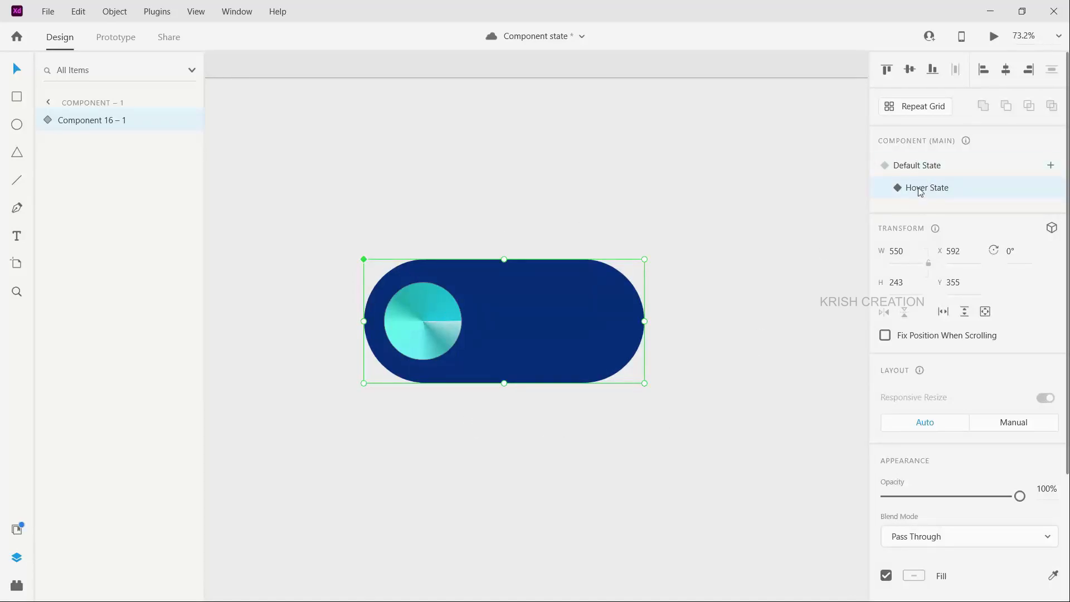
- Move the hover state's circle horizontally to the right end of the pill, at X 949
double_click(415, 320)
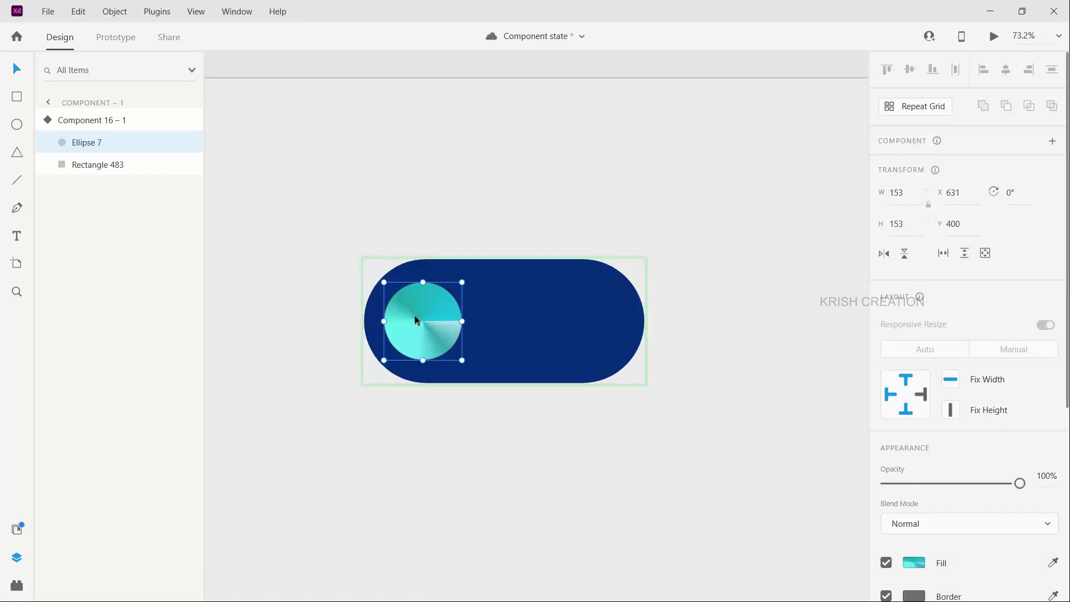
key(shift+Right)
key(shift+Right)
key(shift+Right)
key(shift+Right)
key(shift+Right)
key(shift+Right)
key(shift+Right)
key(shift+Right)
key(shift+Right)
key(shift+Right)
key(shift+Right)
key(shift+Right)
key(shift+Right)
key(shift+Right)
key(shift+Right)
key(shift+Right)
key(shift+Right)
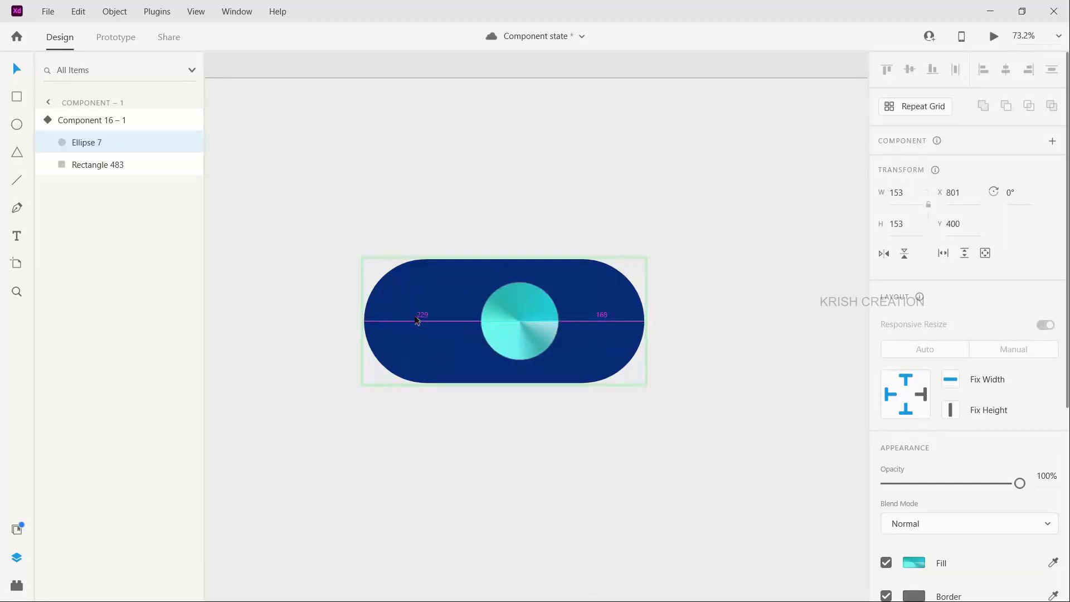
key(shift+Right)
key(shift+Right)
key(shift+Right)
key(shift+Right)
key(shift+Right)
key(shift+Right)
key(shift+Right)
key(shift+Right)
key(shift+Right)
key(shift+Right)
key(shift+Right)
key(shift+Right)
key(shift+Right)
key(shift+Right)
key(shift+Right)
key(shift+Right)
key(shift+Right)
key(shift+Right)
key(shift+Right)
key(shift+Right)
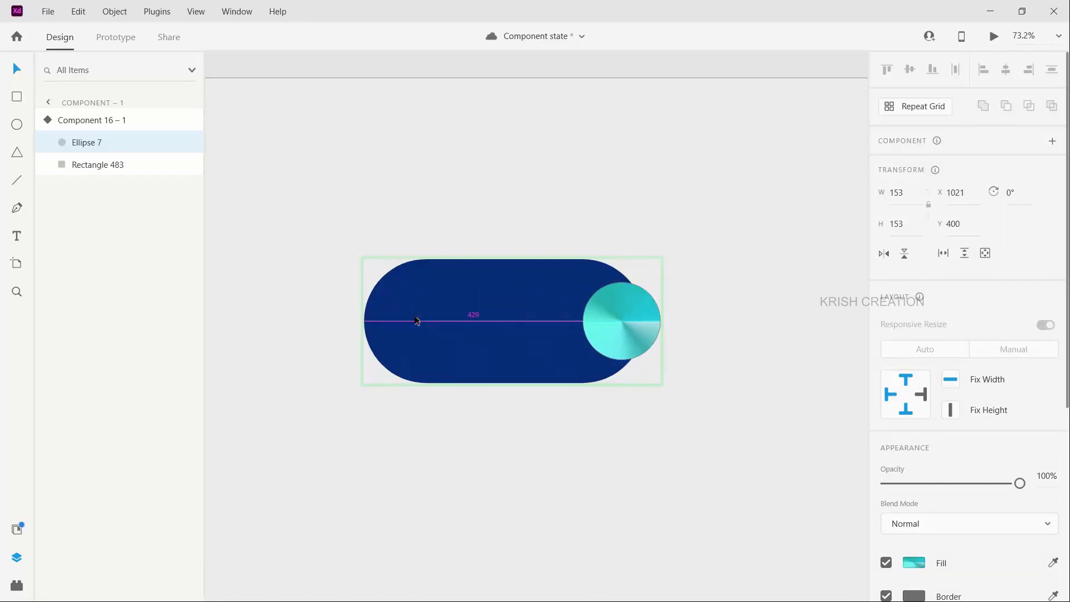
key(shift+Left)
key(shift+Left)
key(shift+Left)
key(shift+Left)
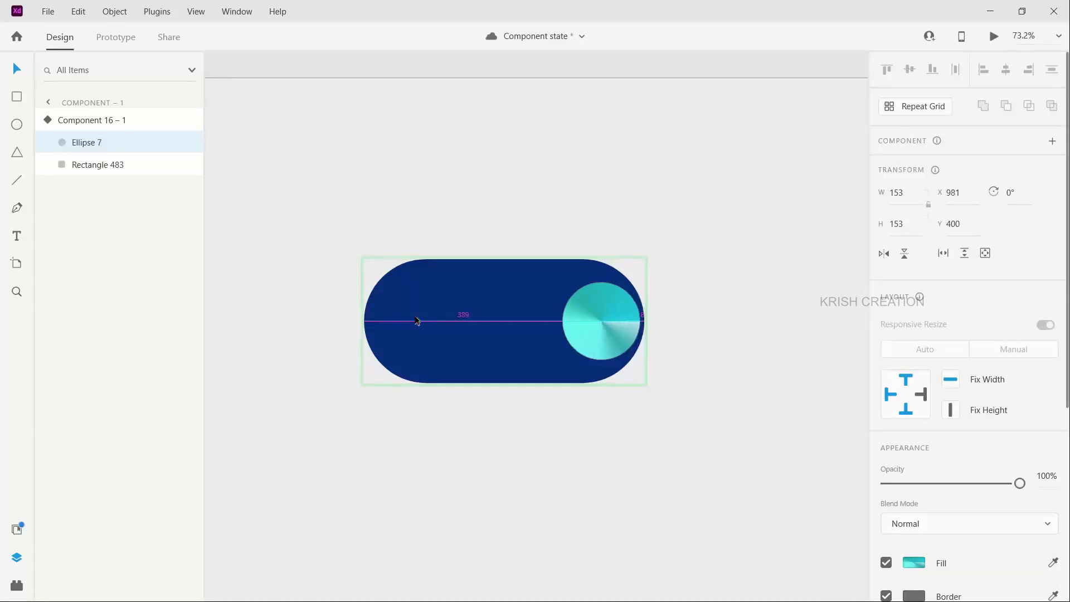
key(shift+Right)
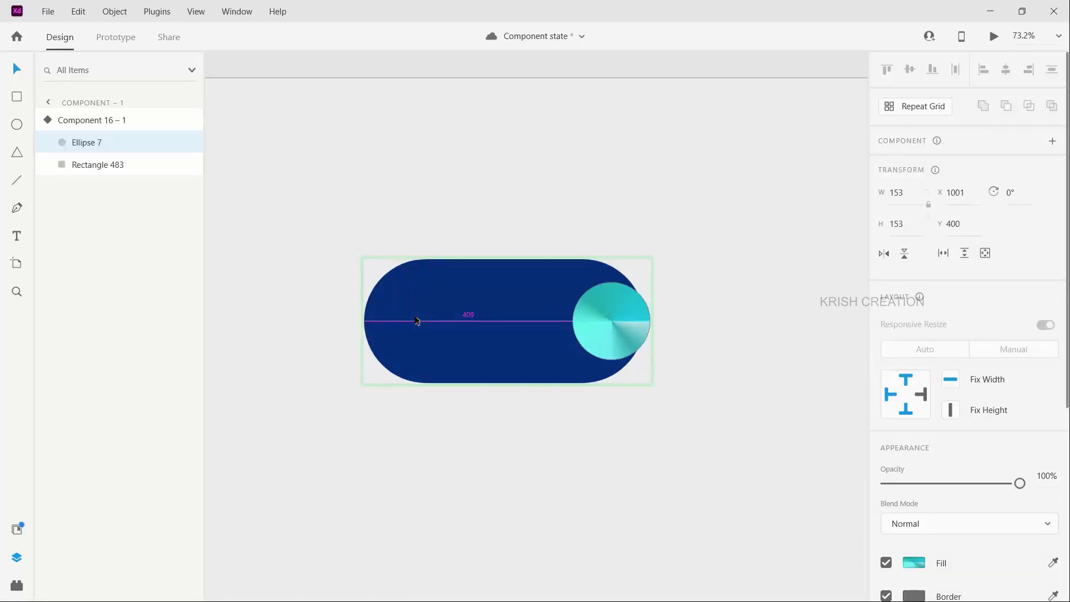
key(Left)
key(Left)
key(Left)
key(Left)
key(Left)
key(Left)
key(Left)
key(Left)
key(Left)
key(Left)
key(Left)
key(Left)
key(Left)
key(Left)
key(Left)
key(Left)
key(Left)
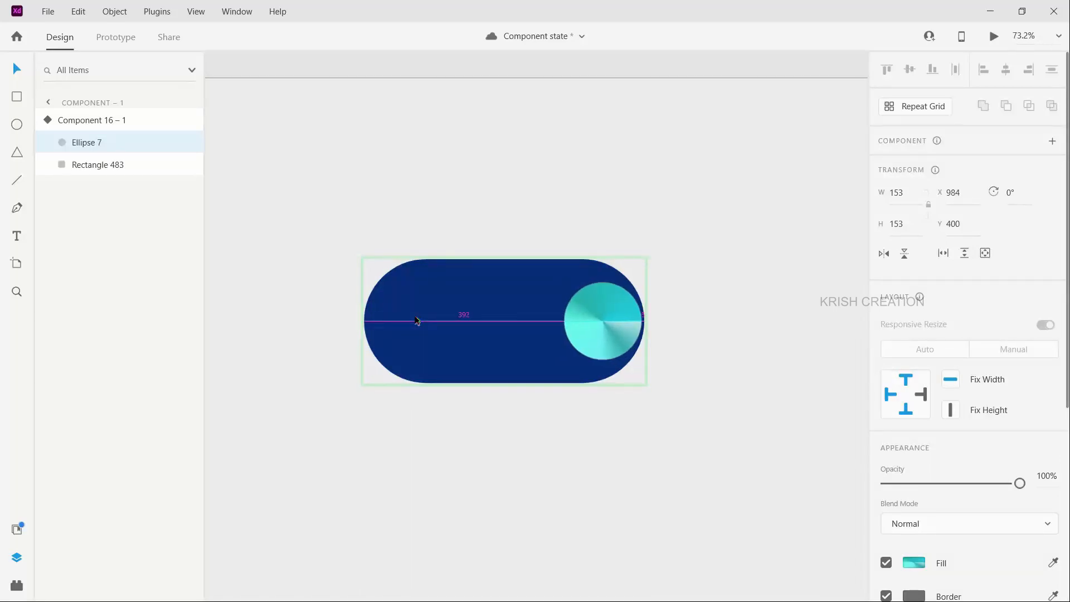
key(Right)
key(Right)
key(Right)
key(Right)
key(Right)
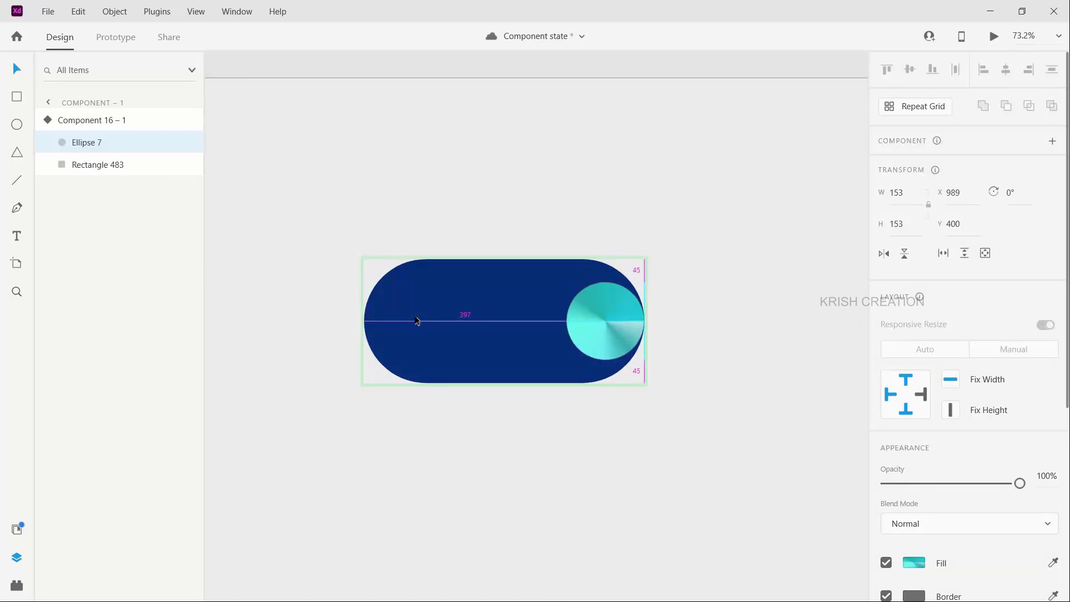
key(shift+Left)
key(shift+Left)
key(shift+Left)
key(shift+Left)
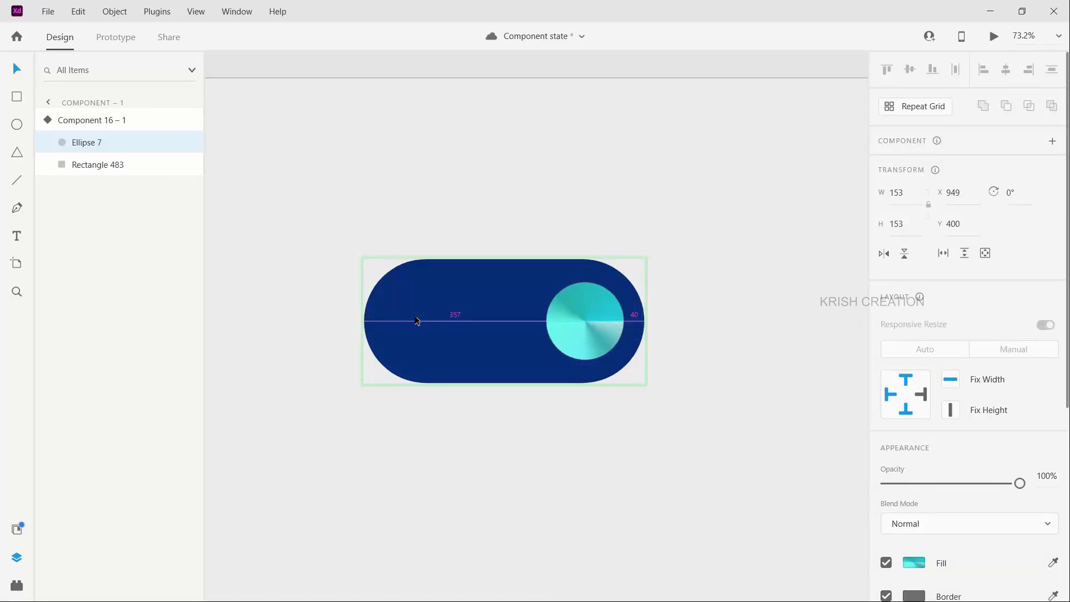
- Change the pill's solid fill in the hover state to orange #FDA819
double_click(485, 329)
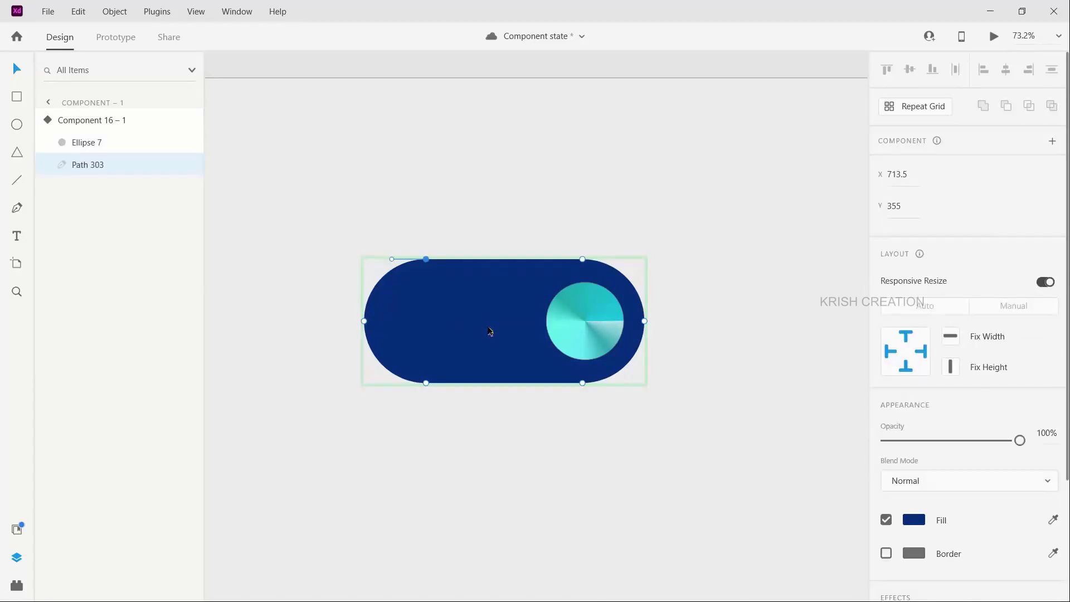
scroll(912, 480, down, 3)
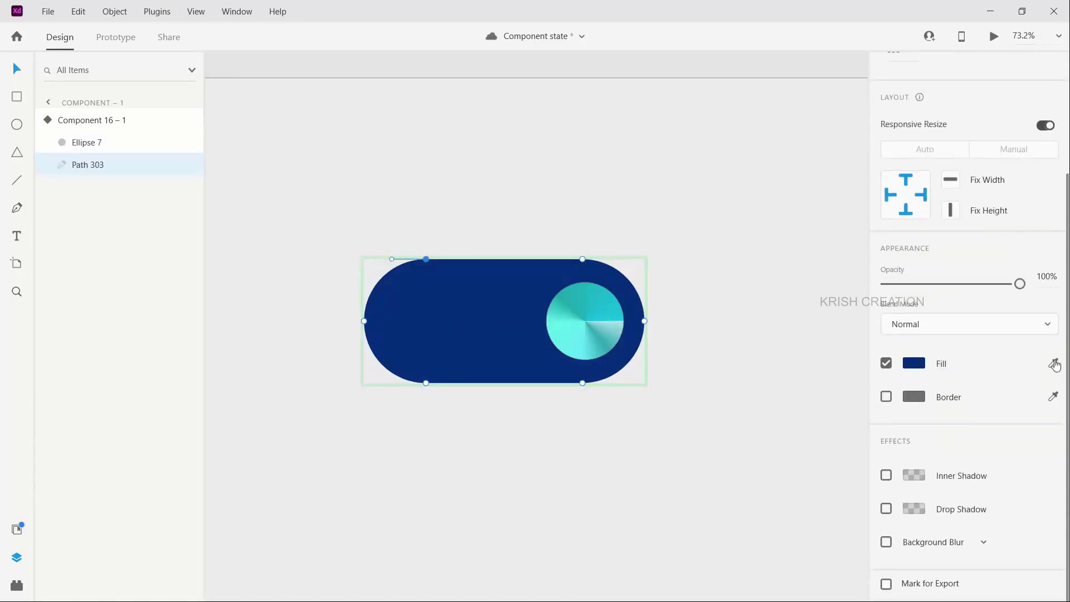
click(1055, 365)
click(919, 370)
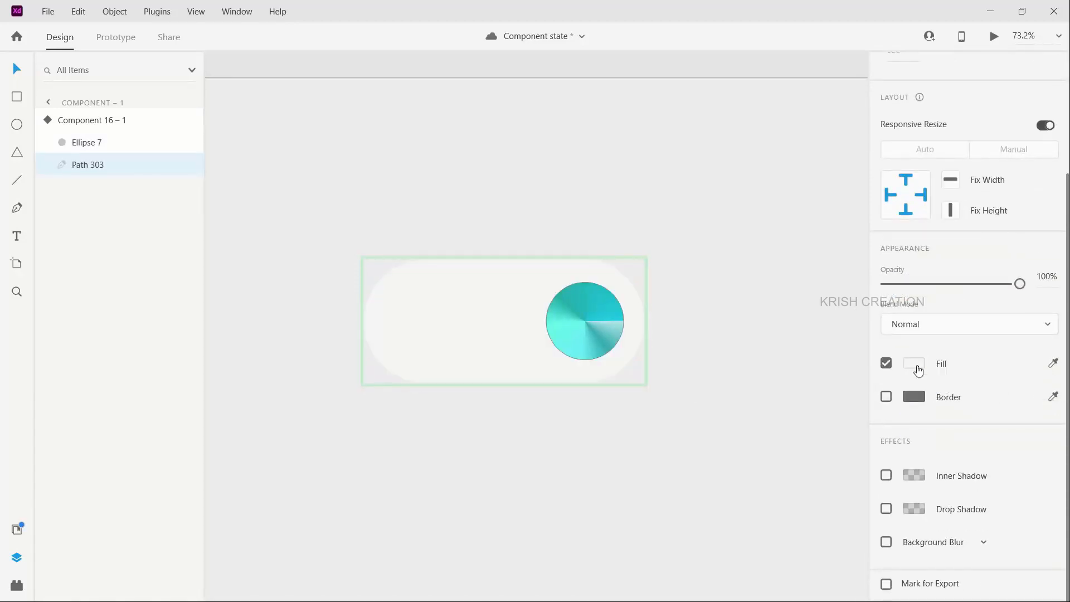
click(918, 371)
click(843, 380)
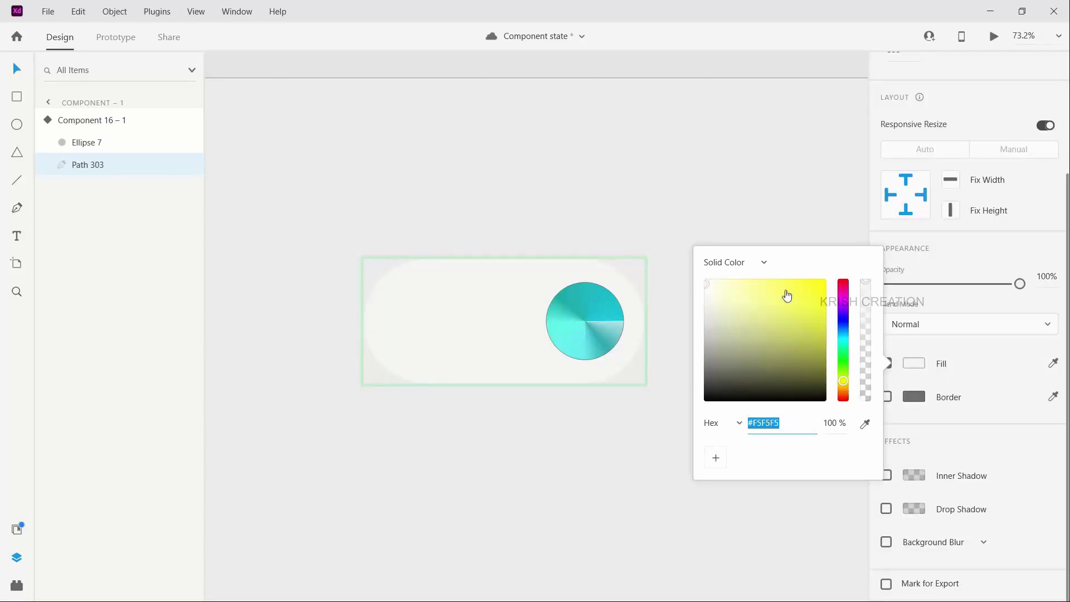
click(798, 286)
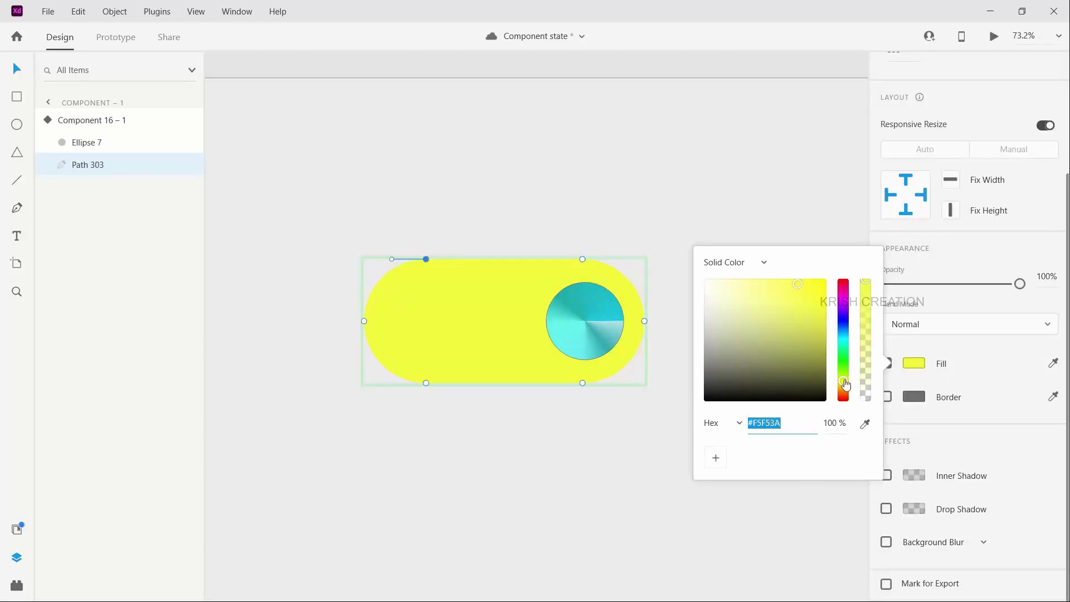
click(842, 385)
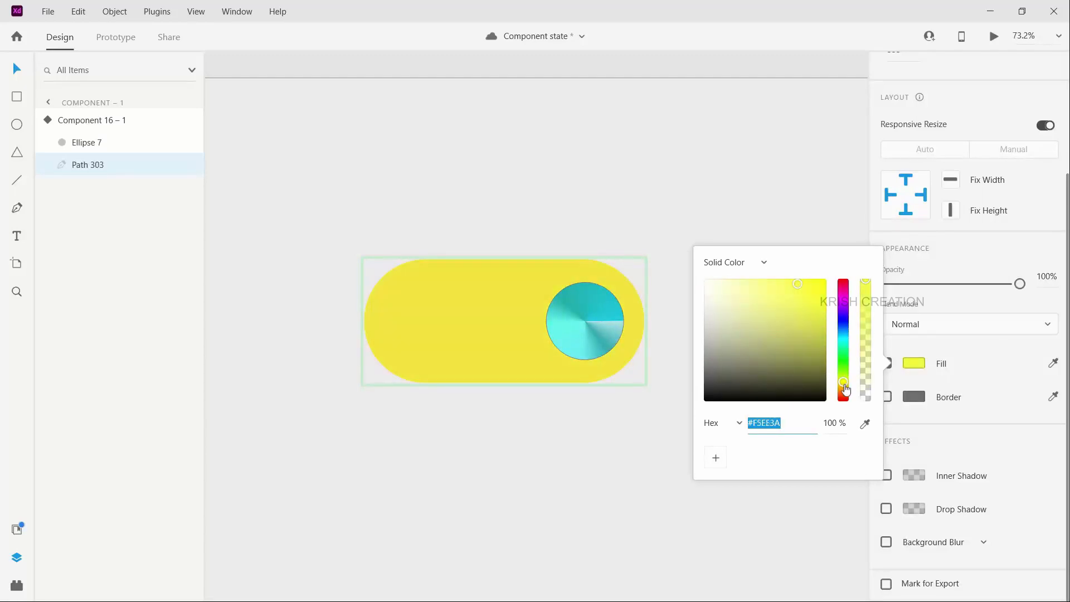
click(824, 284)
click(815, 283)
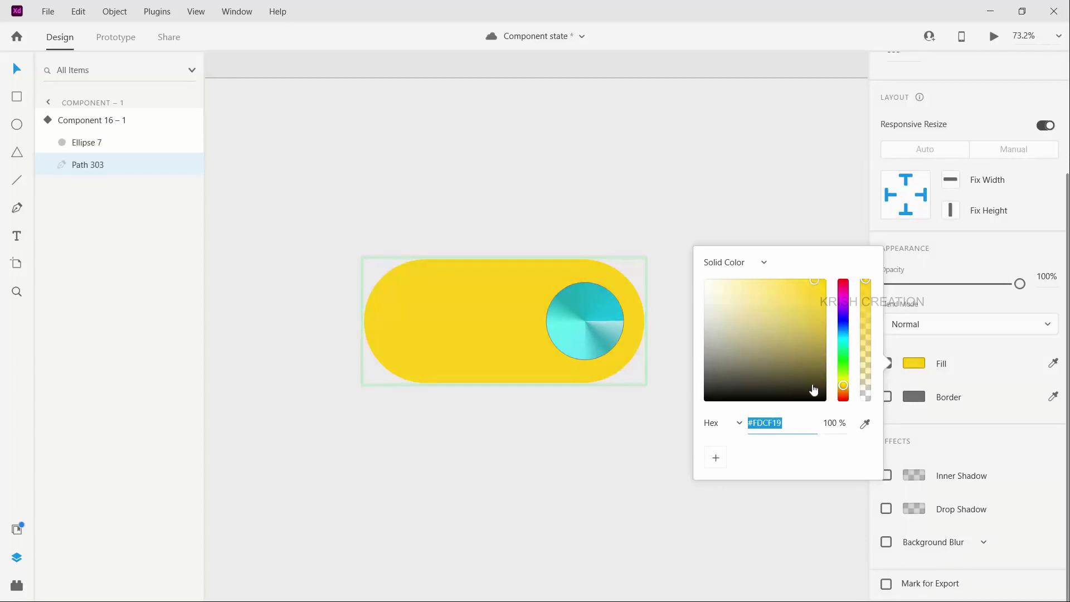
drag(841, 387, 828, 395)
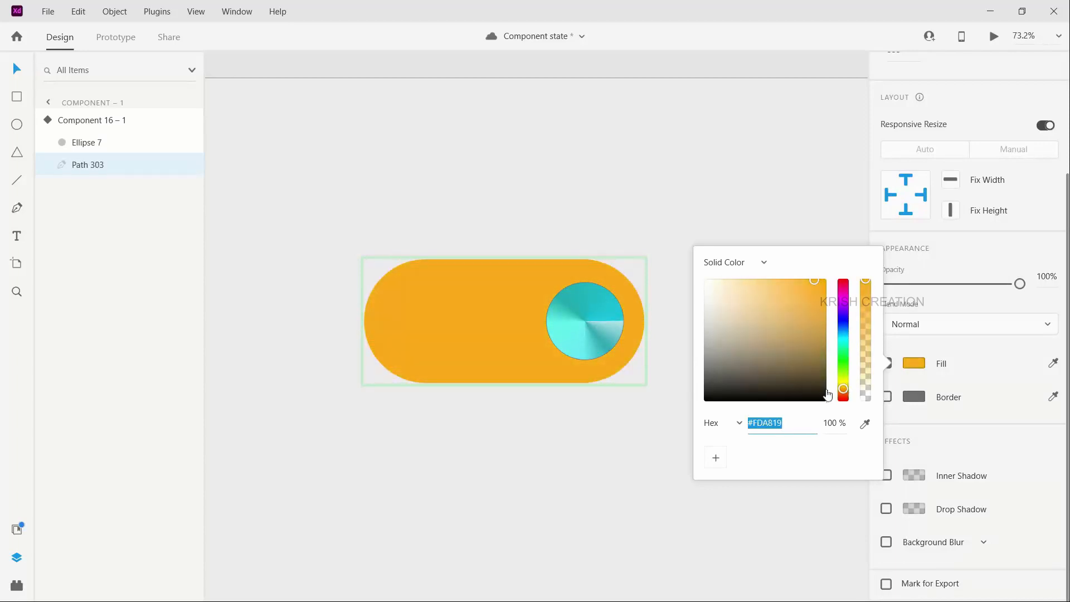
- Turn off the border of the circle in the hover state, keeping it an ellipse
double_click(594, 346)
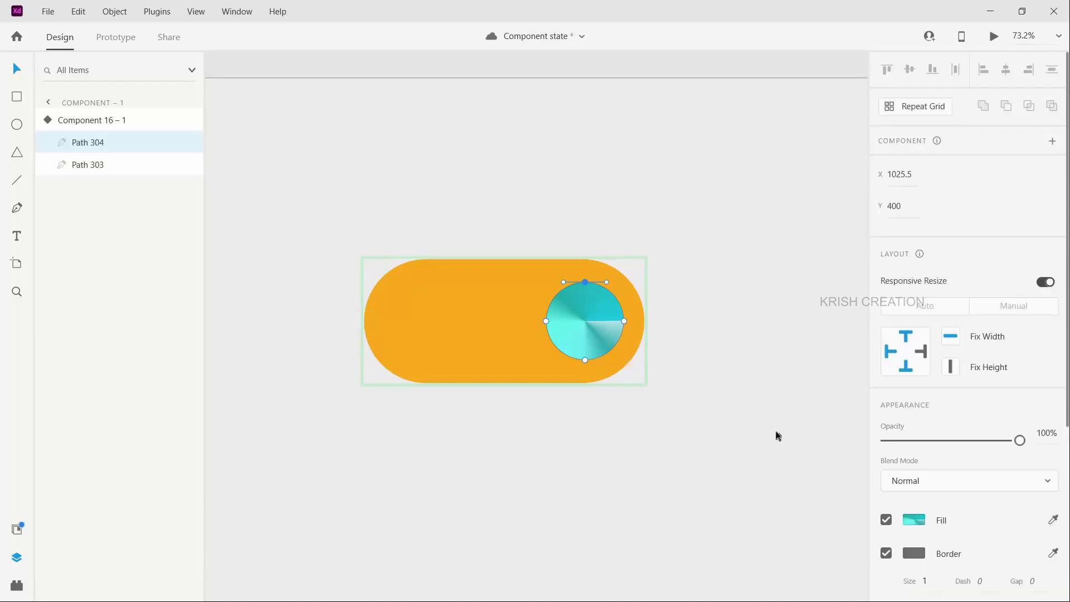
key(ctrl+z)
scroll(967, 461, down, 5)
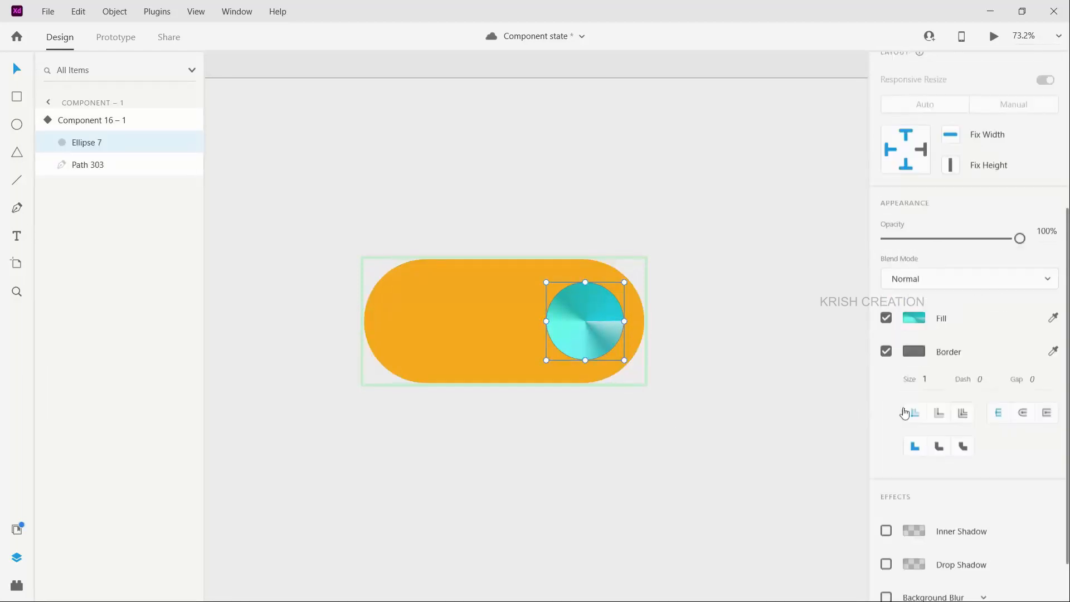
click(886, 348)
- Recolour the circle's gradient start stop to #33F54C and its lower-right stop to #20F06D
click(917, 367)
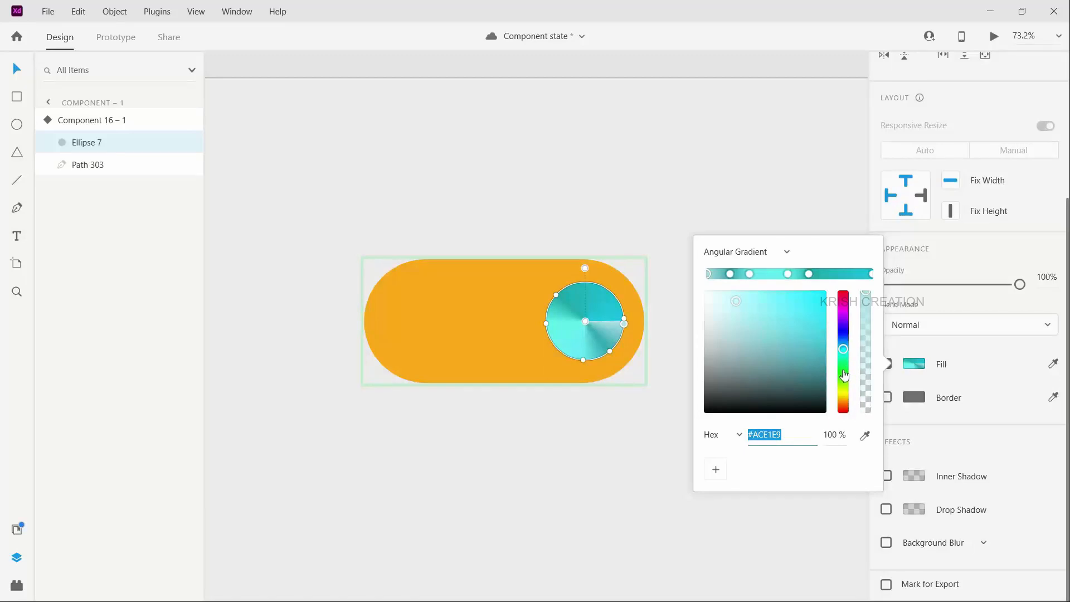
click(843, 370)
click(785, 297)
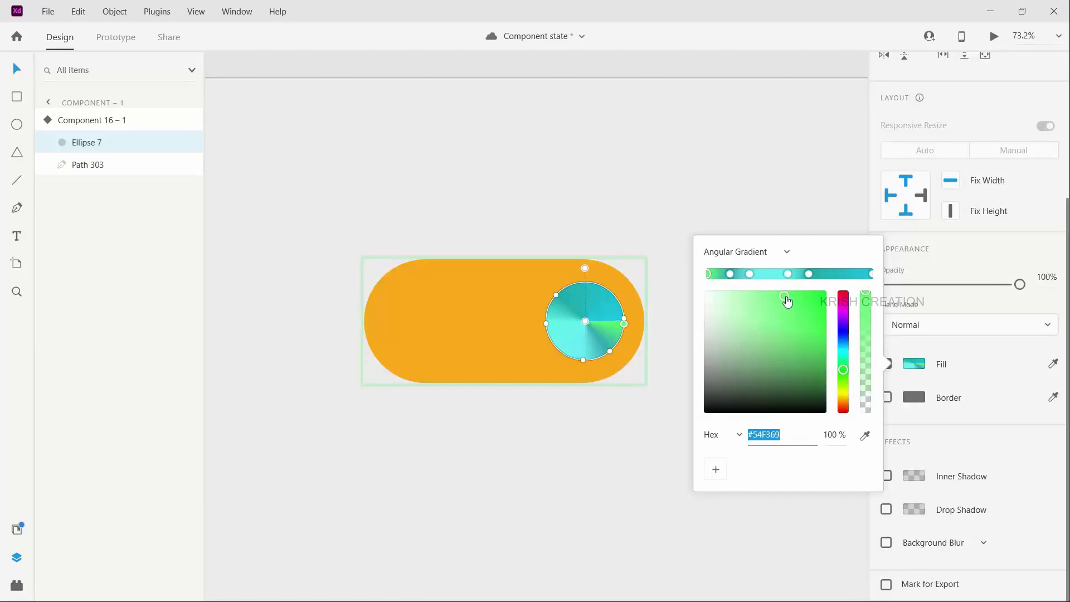
drag(786, 301, 802, 298)
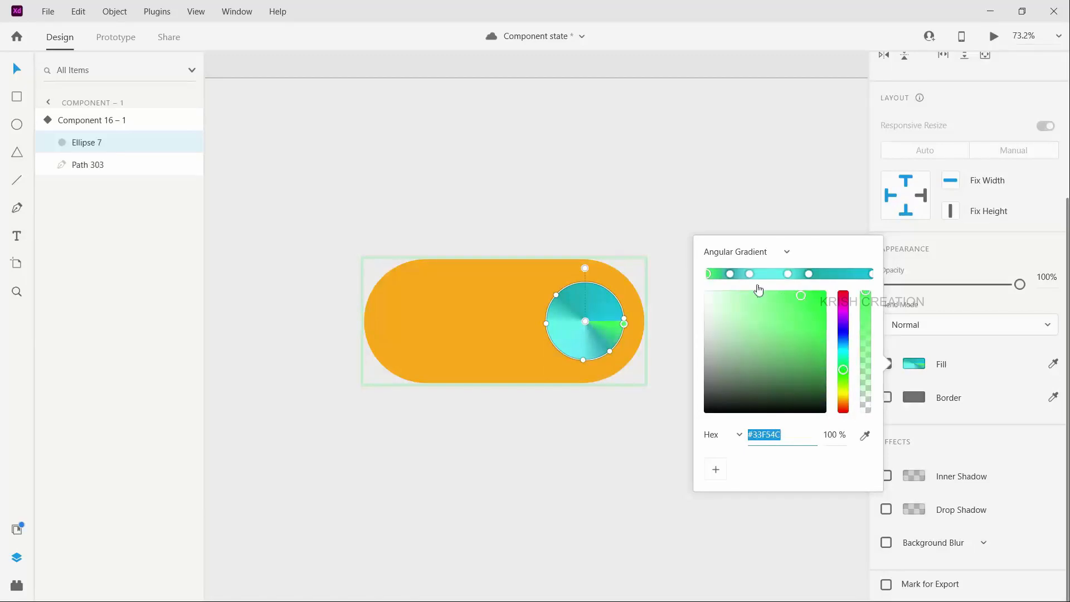
click(730, 274)
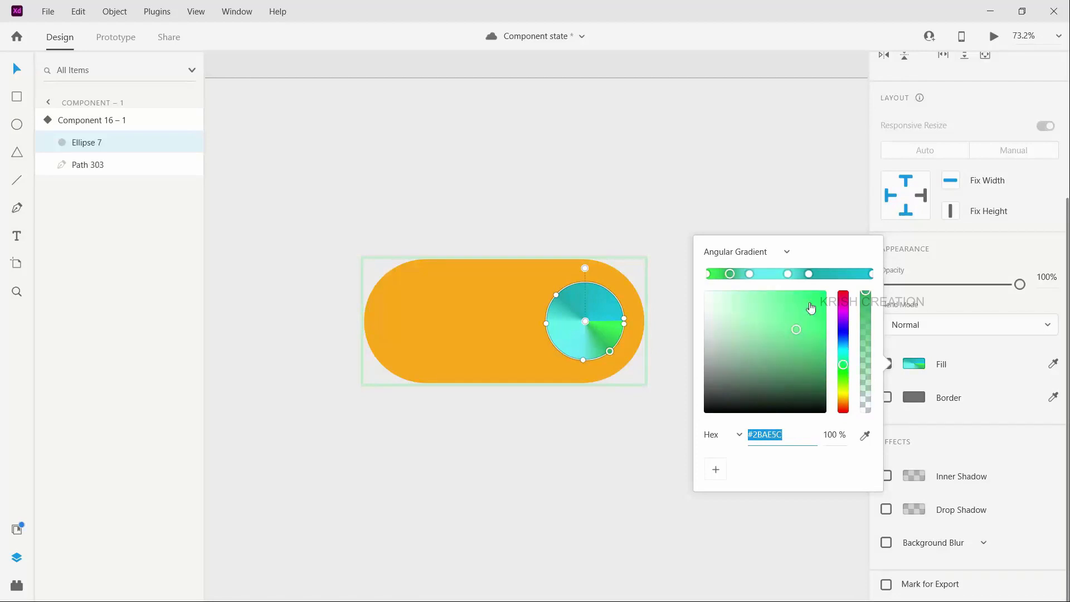
click(811, 299)
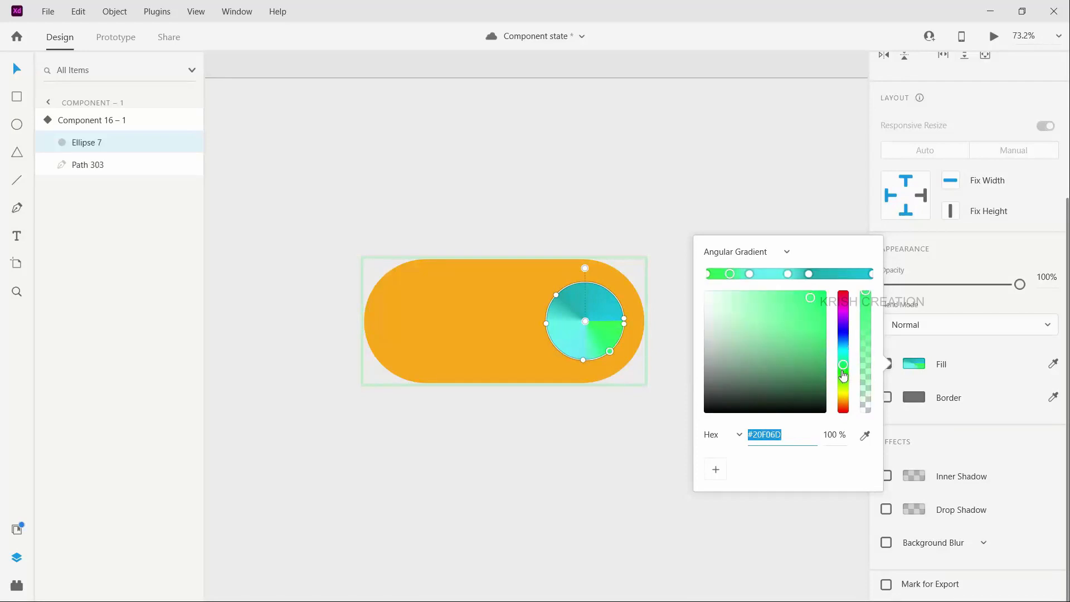
- Recolour the third stop of the circle's angular gradient to #49D254 and its fourth stop to a matching green
click(749, 274)
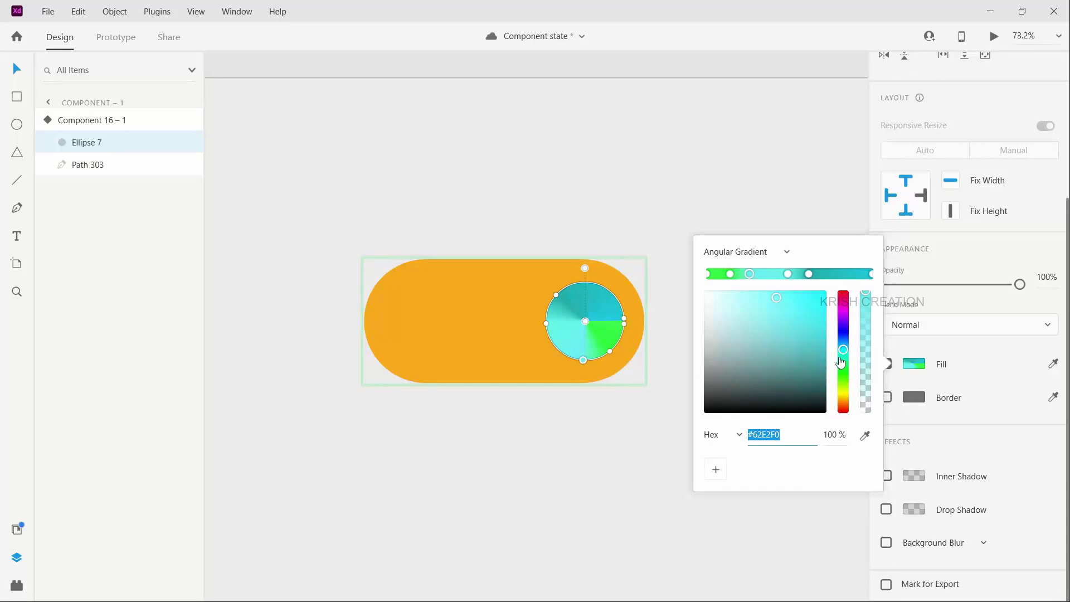
click(842, 370)
click(783, 312)
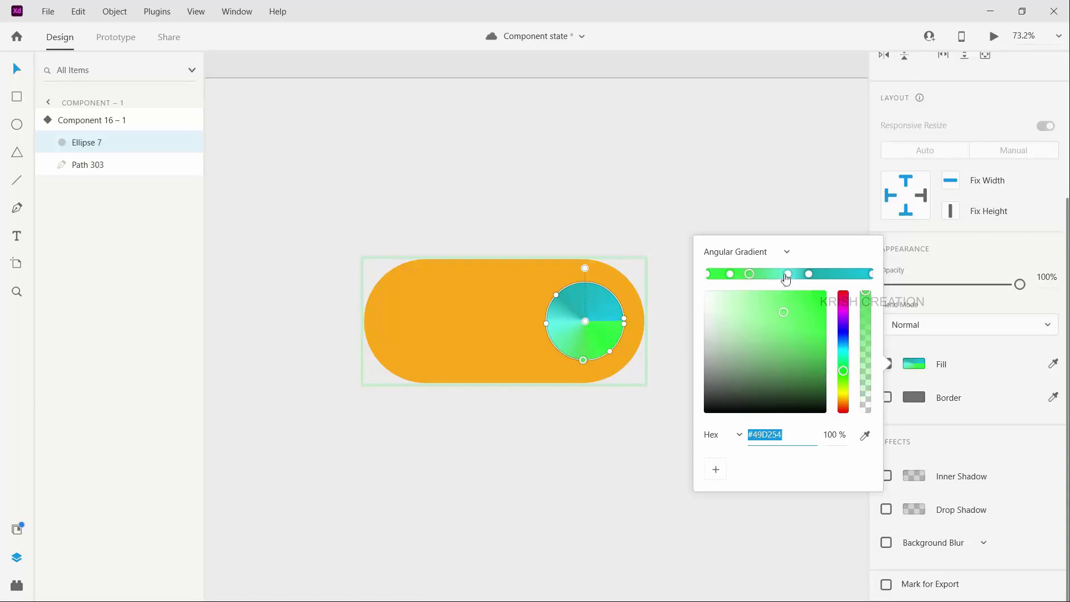
click(787, 274)
click(843, 373)
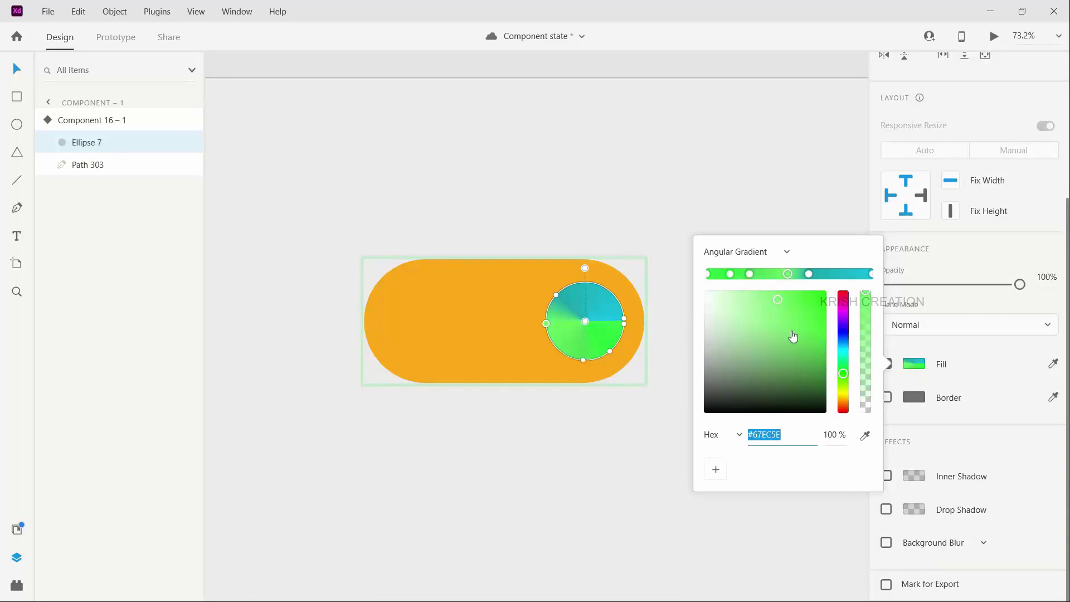
- Recolour the fifth stop of the circle's gradient to #0EAE3E and the final stop to green, then deselect the circle
click(809, 274)
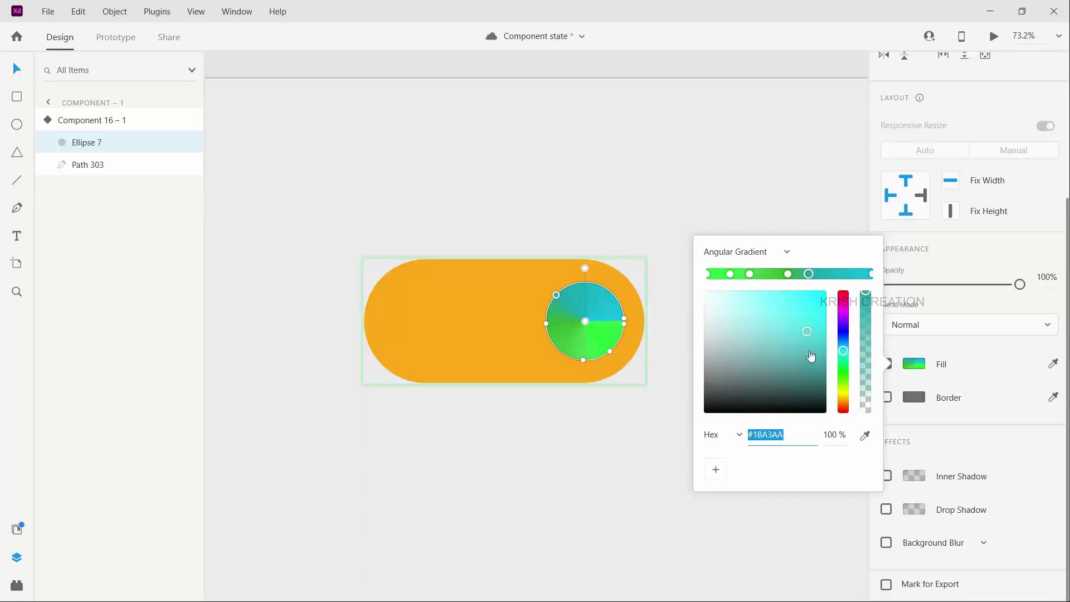
click(843, 366)
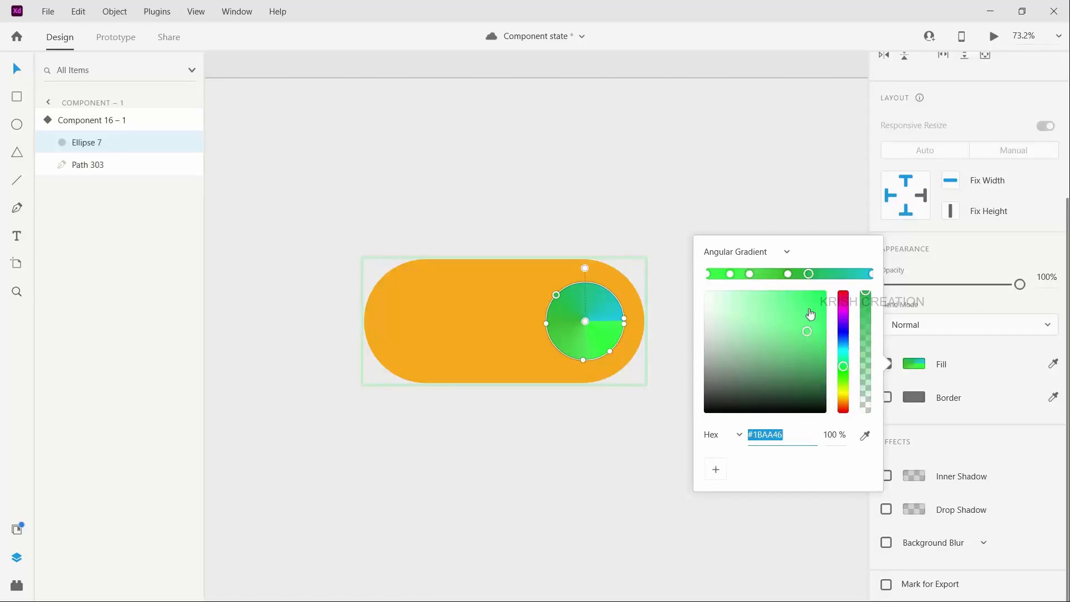
click(818, 350)
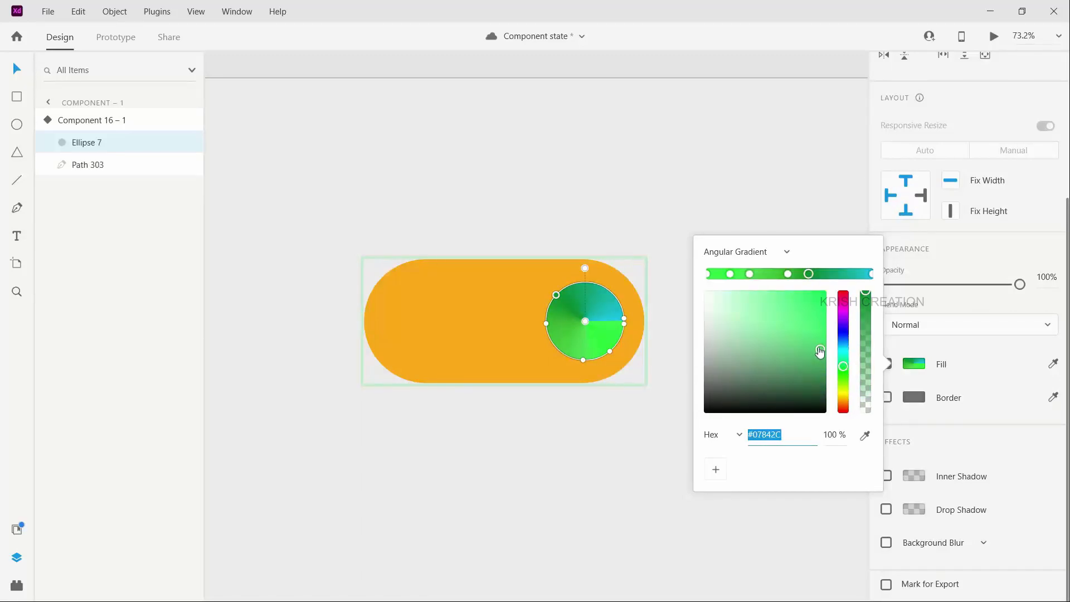
mouse_move(819, 350)
mouse_down()
mouse_move(803, 326)
mouse_move(816, 329)
mouse_up()
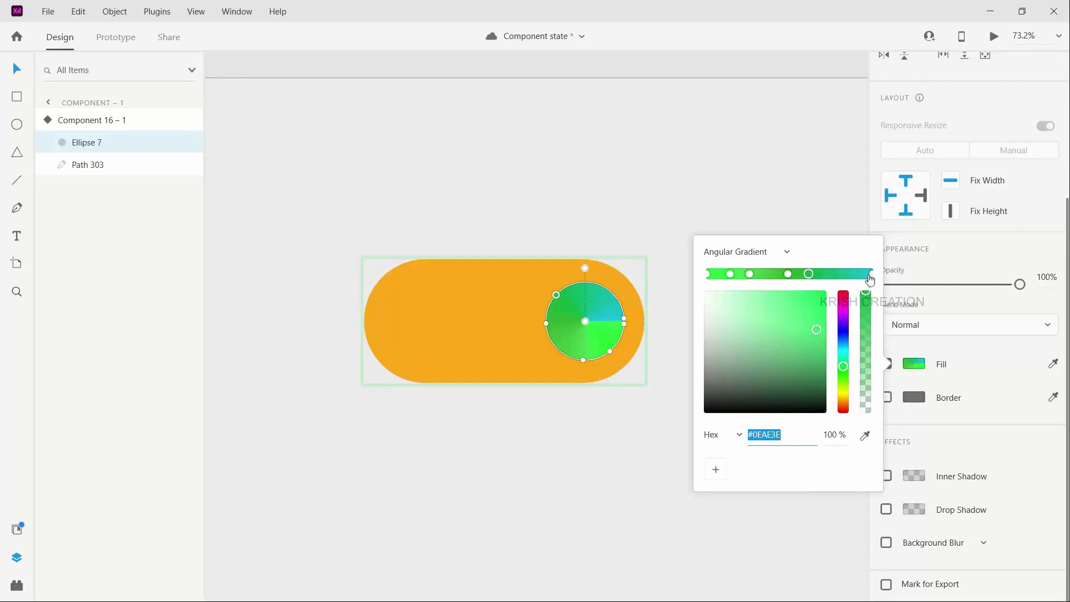
click(871, 274)
click(843, 370)
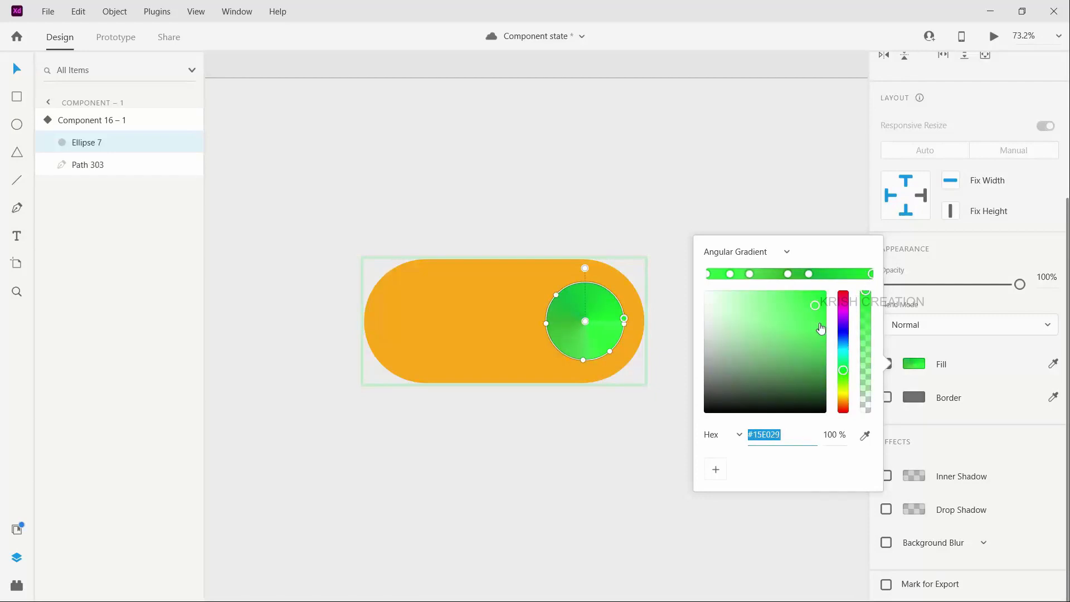
click(625, 444)
- Switch the component to its Default State and turn off the border of the circle inside it
click(578, 332)
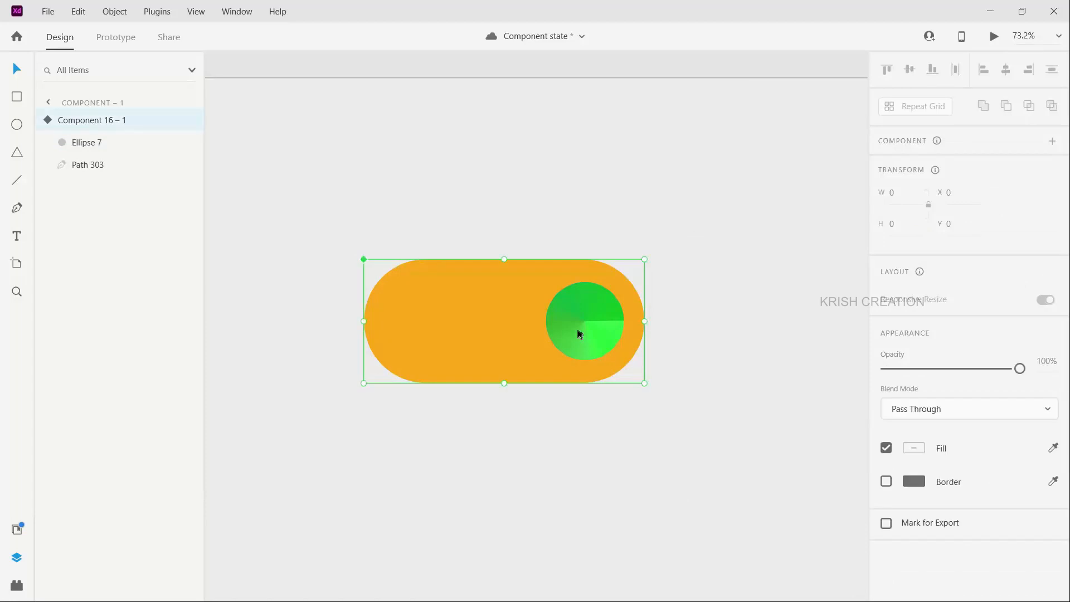
click(910, 171)
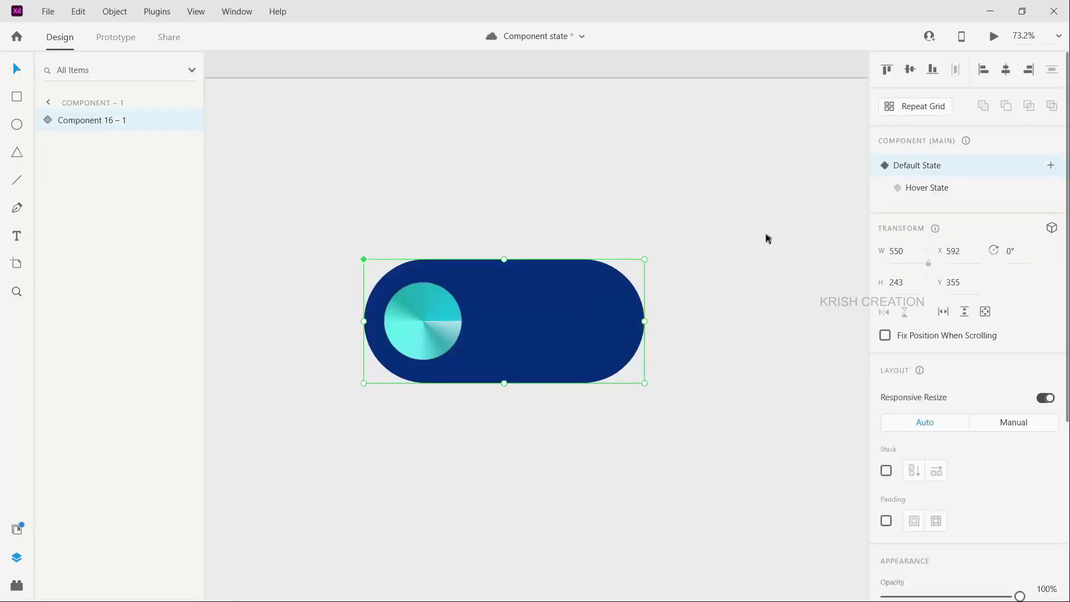
double_click(439, 328)
scroll(907, 544, down, 3)
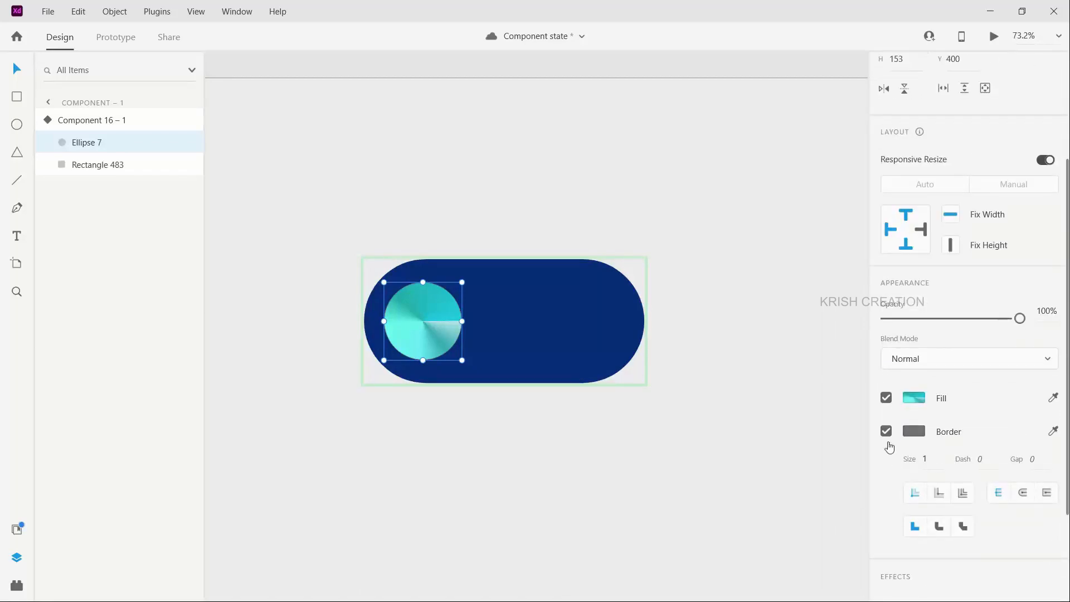
click(886, 431)
click(582, 416)
- Compare the component's Default State and Hover State by alternating between them, ending on the Default State
click(565, 353)
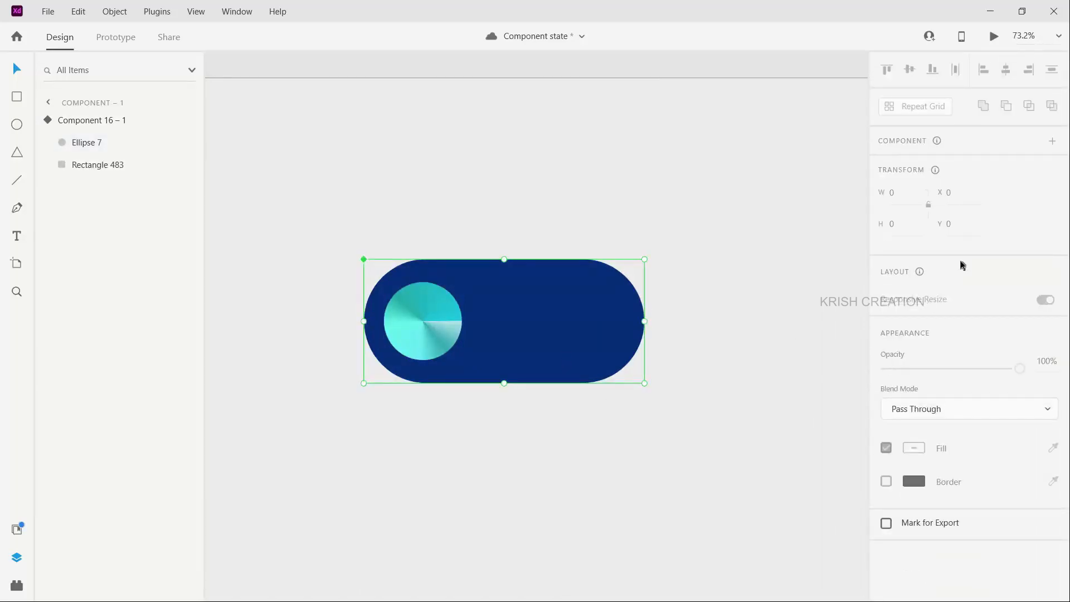
click(933, 192)
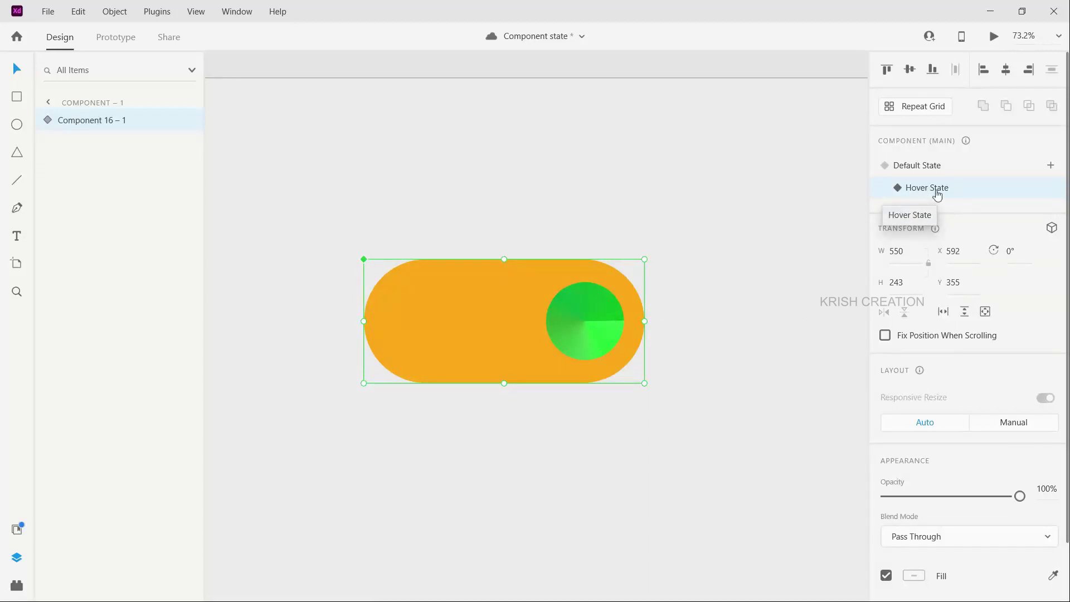
click(904, 166)
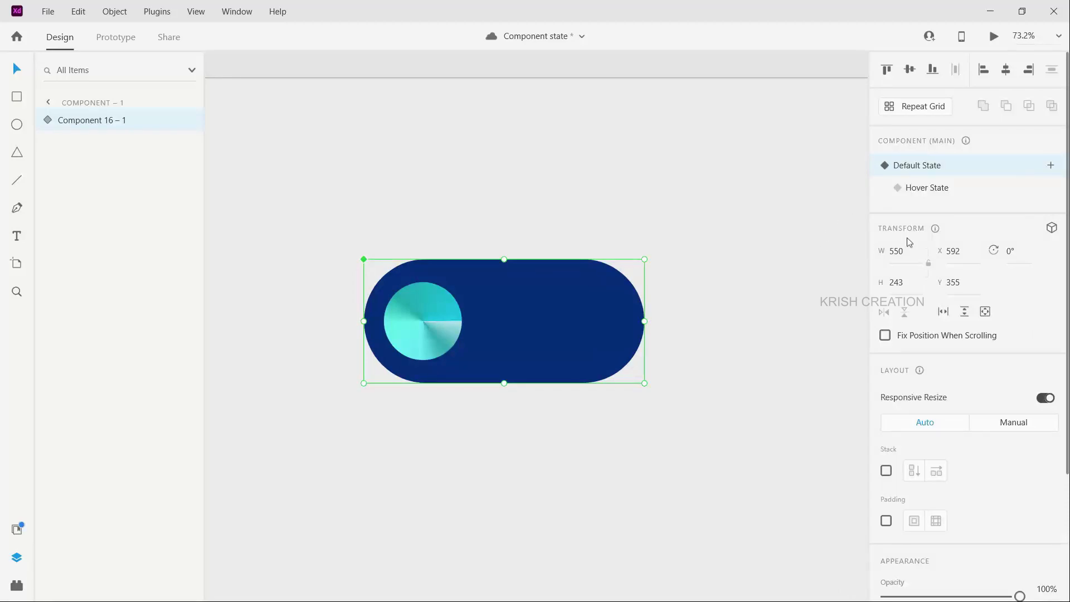
click(924, 191)
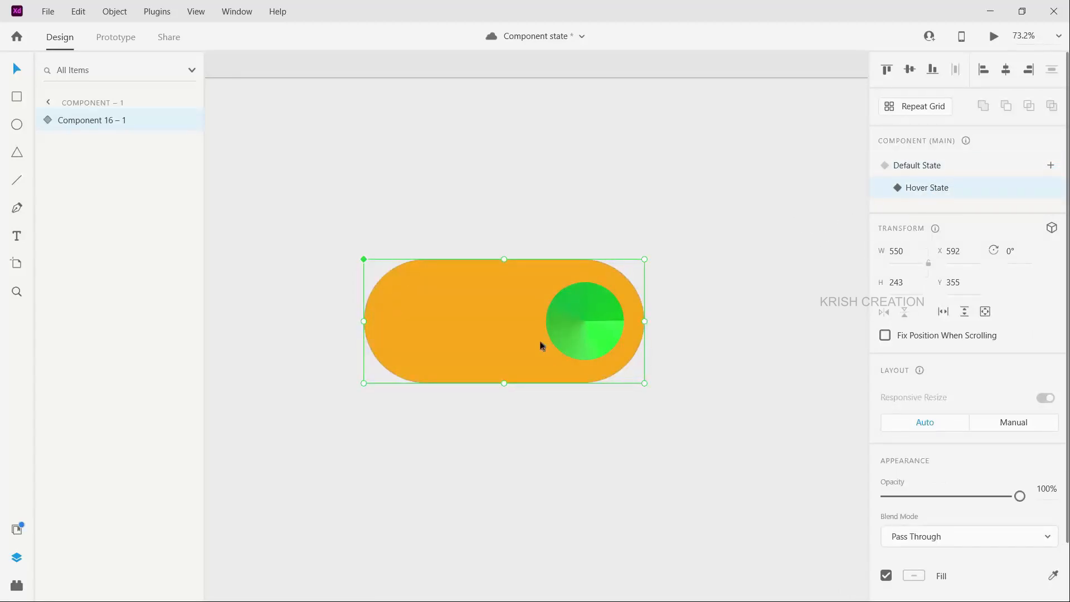
click(925, 170)
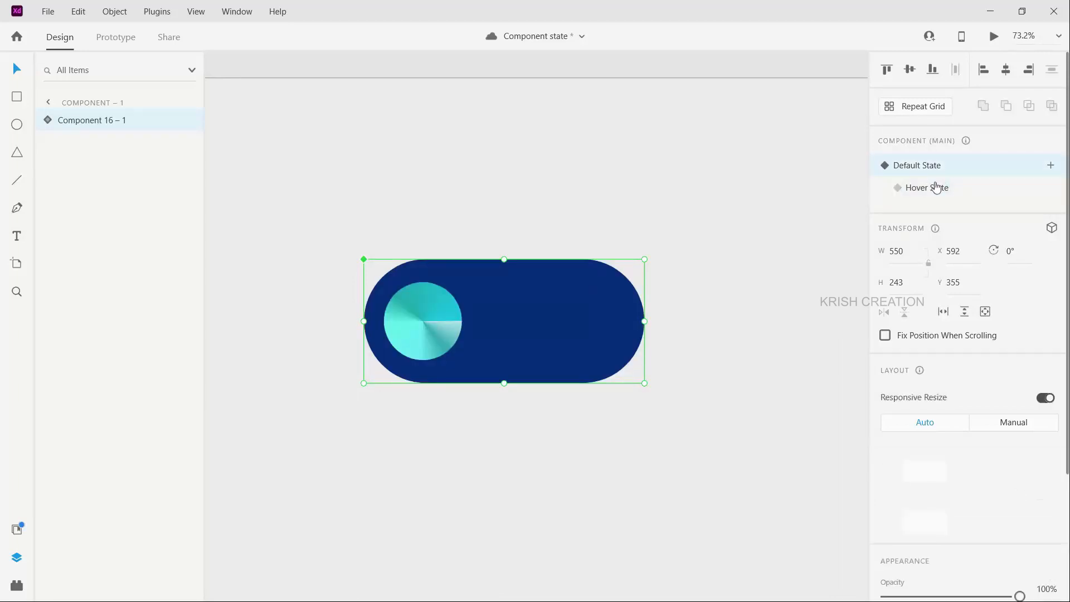
click(896, 188)
click(913, 171)
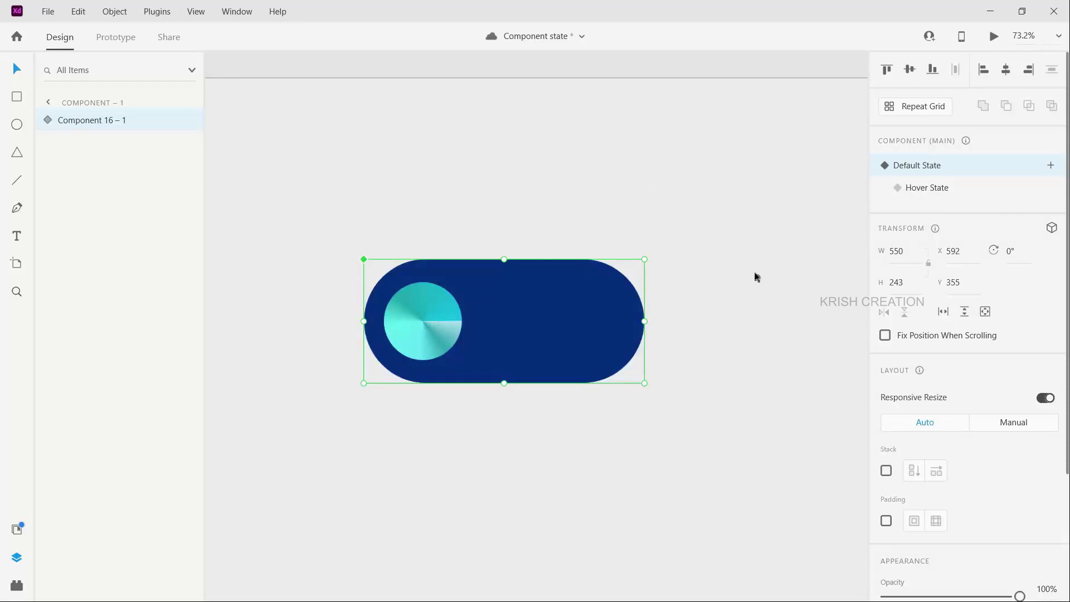
- In prototype mode, give the Default State's hover Auto-Animate a 0.6 s duration and Snap easing
click(127, 46)
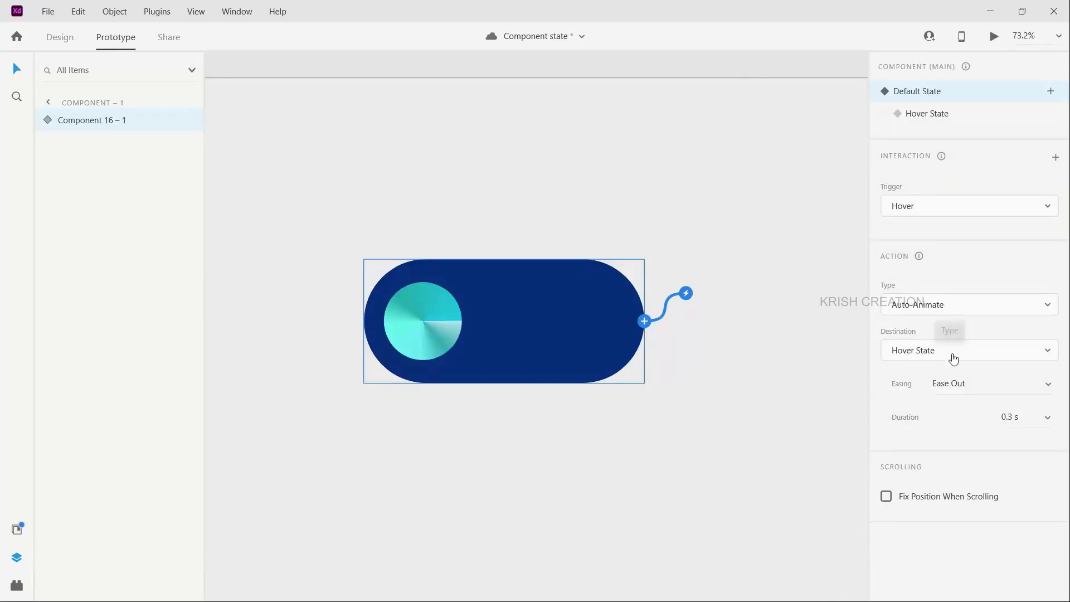
click(1011, 307)
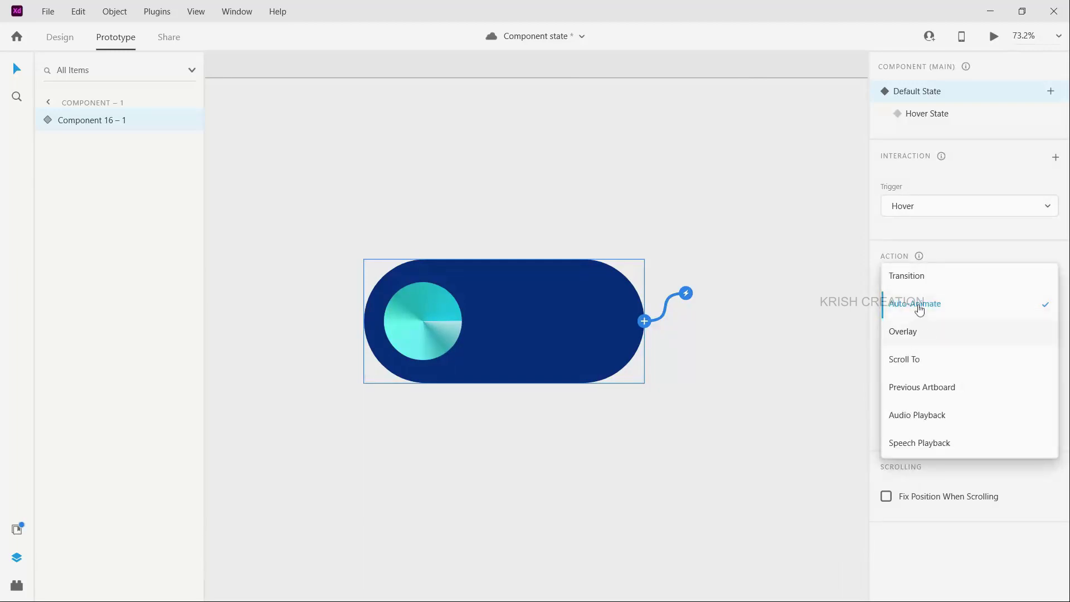
click(798, 302)
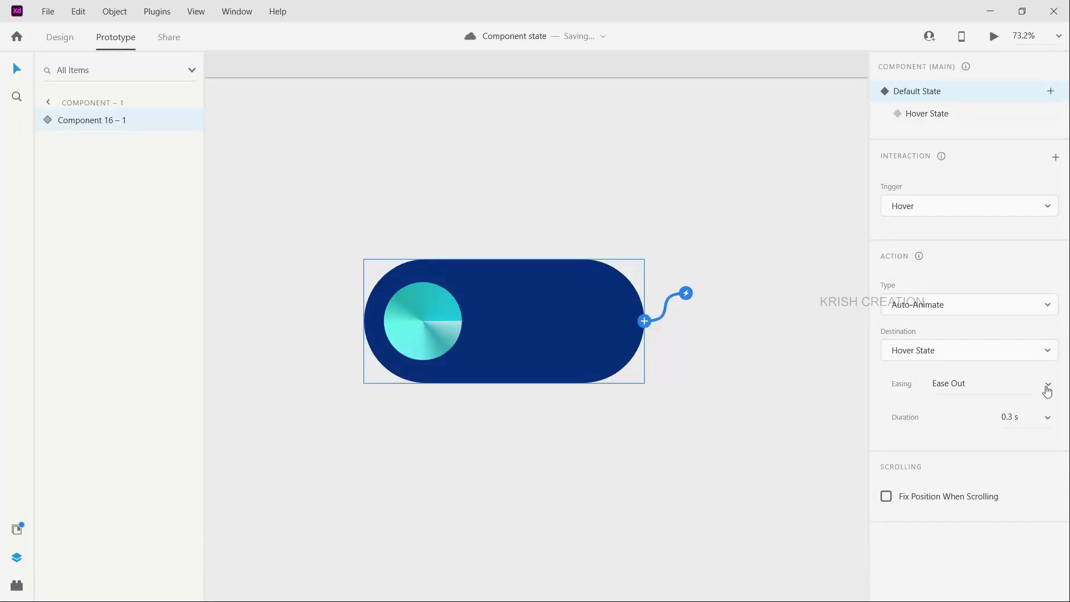
click(1046, 386)
click(986, 459)
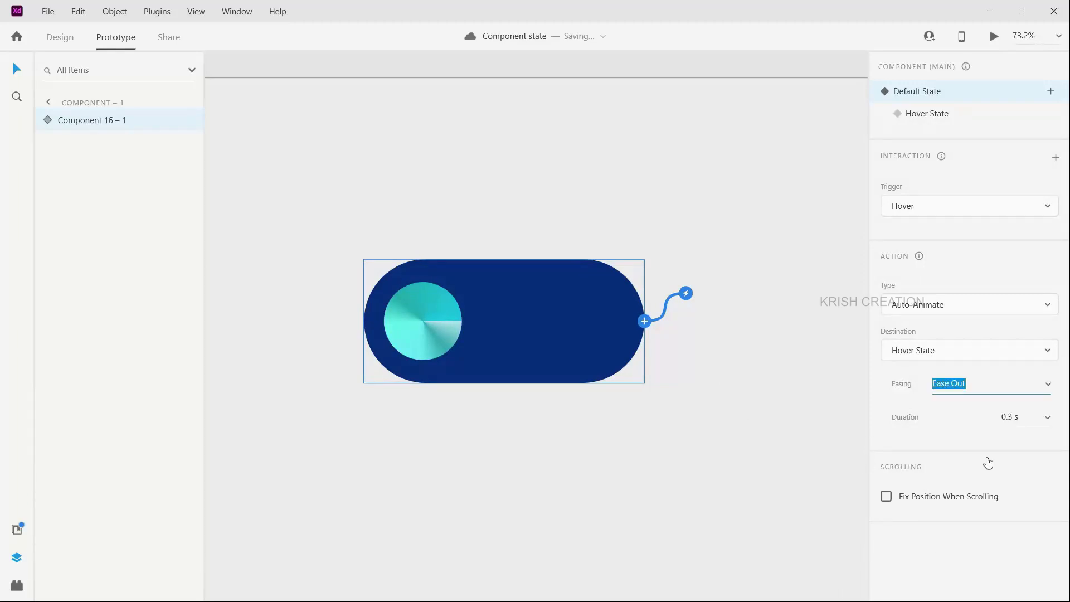
click(1048, 420)
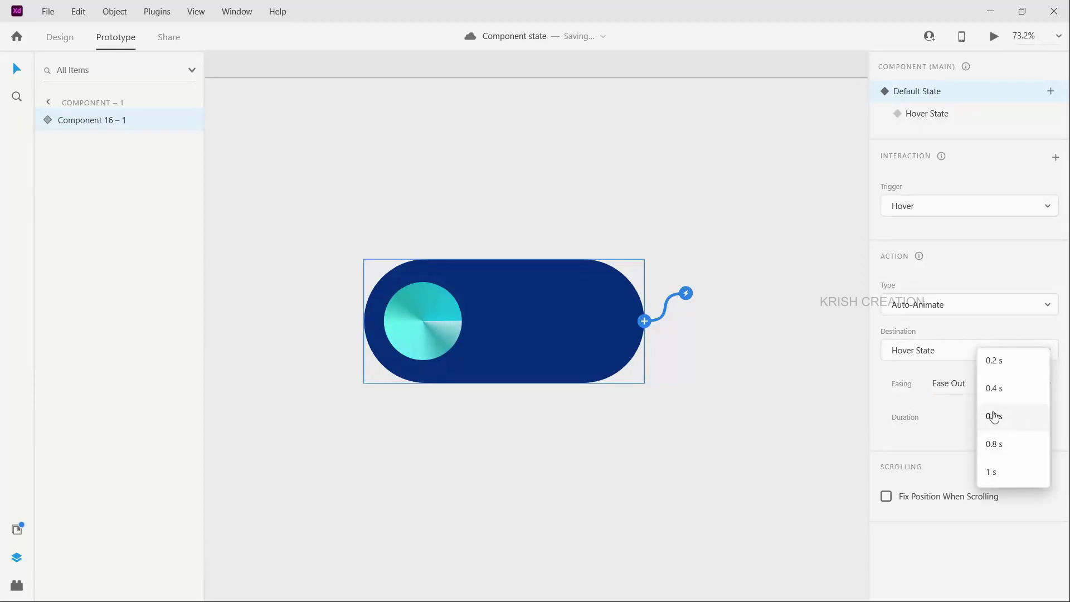
click(995, 415)
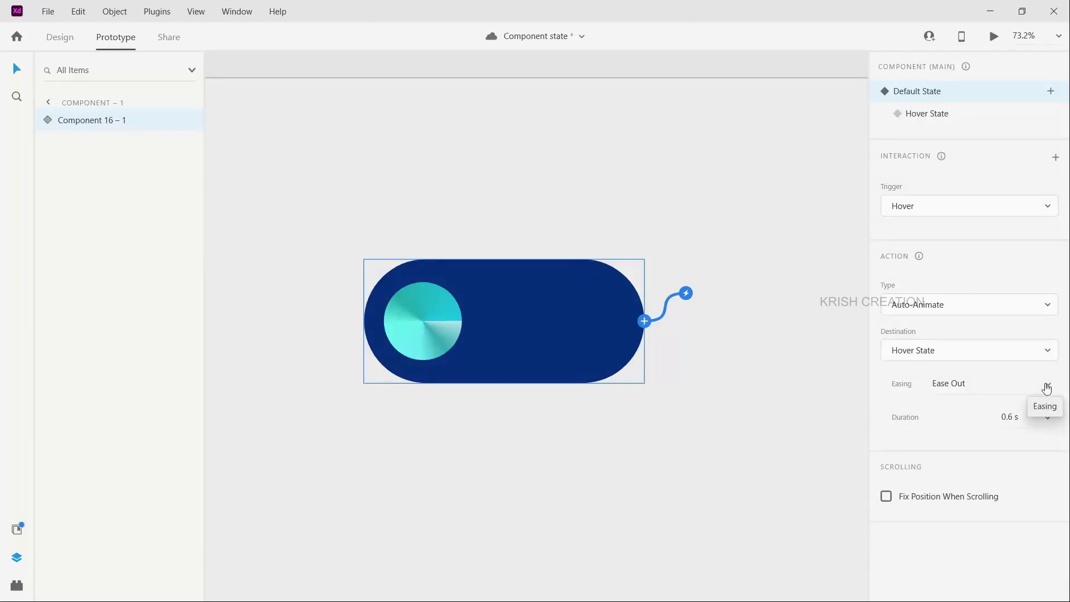
click(1047, 388)
click(964, 473)
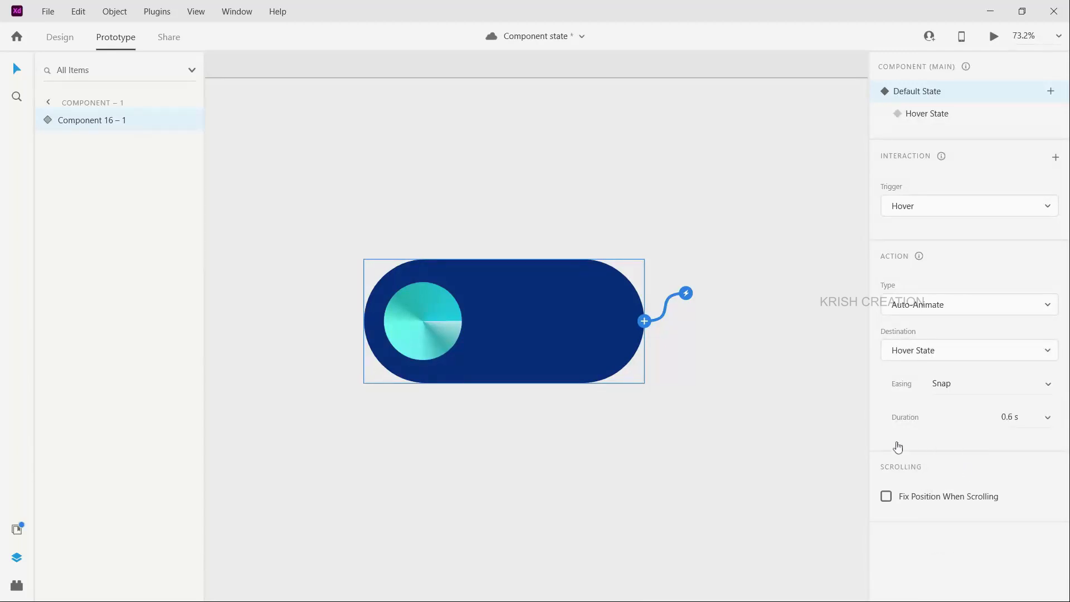
- Preview the toggle's hover animation, then close the preview
click(746, 374)
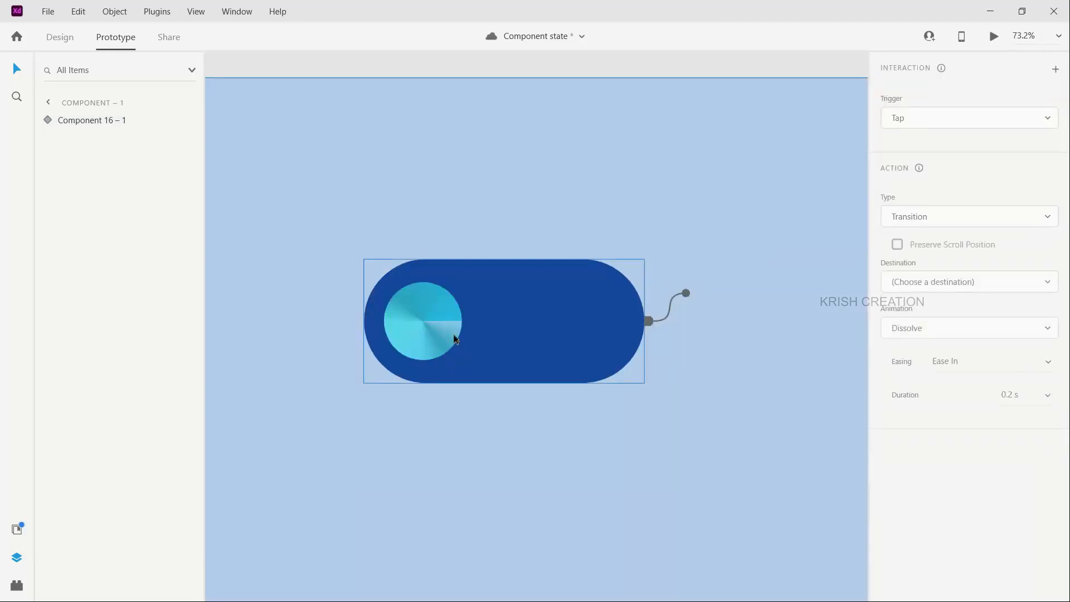
click(424, 312)
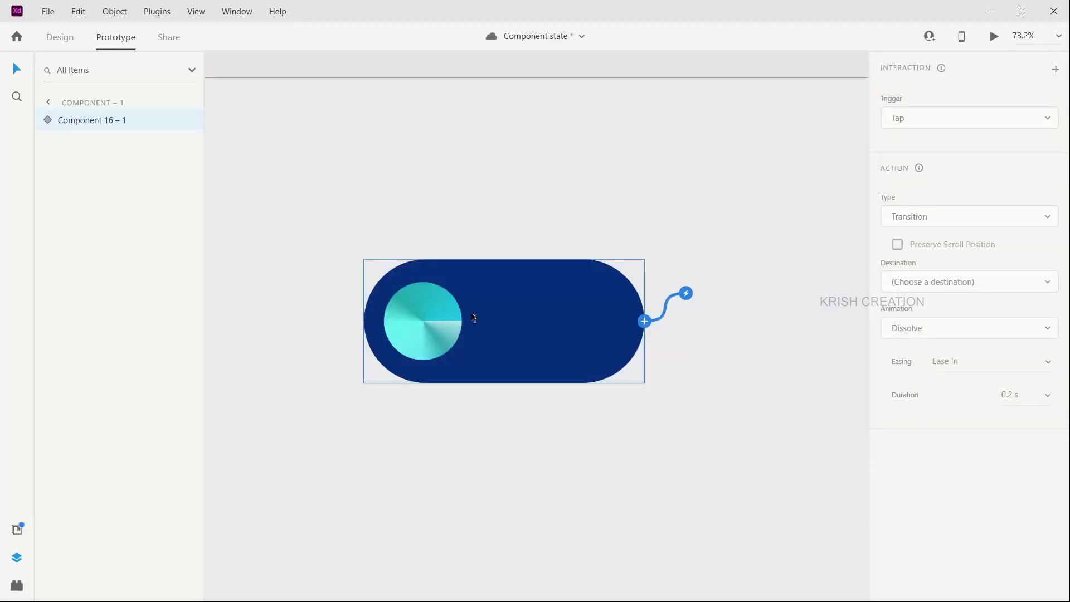
click(995, 36)
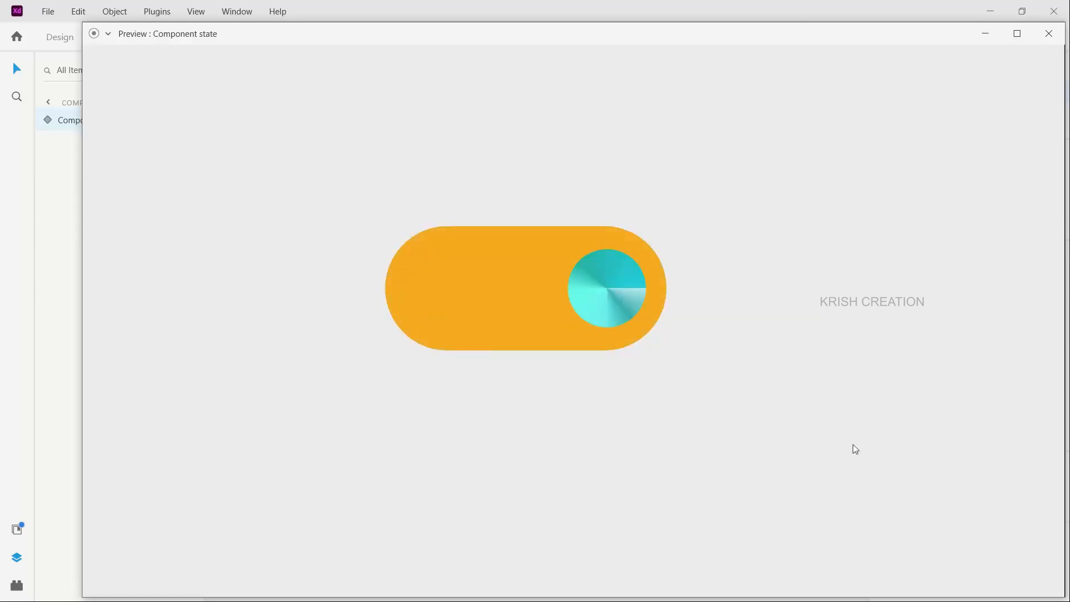
click(1049, 33)
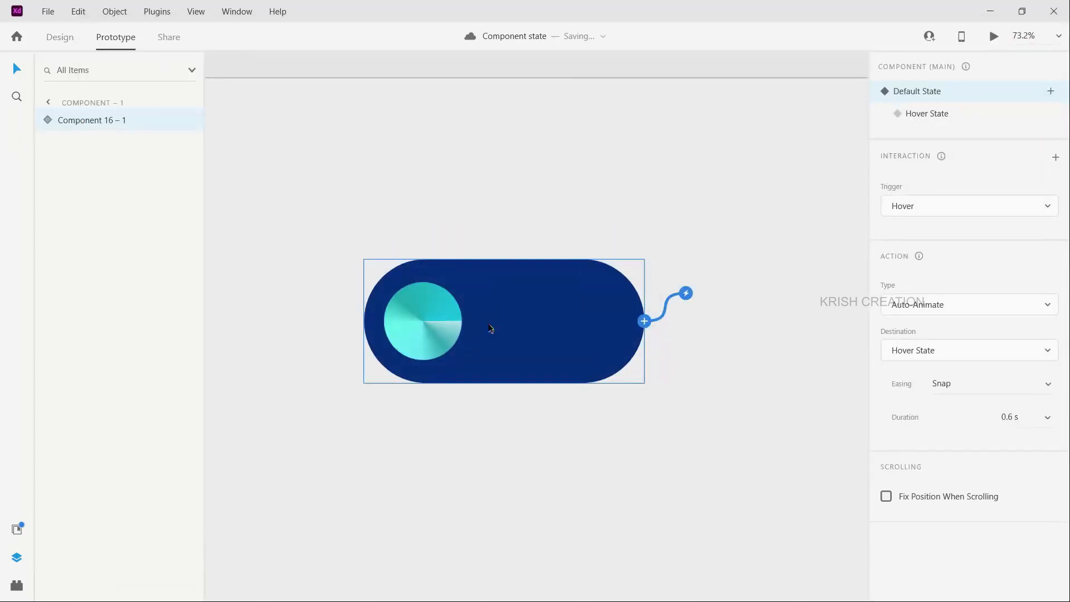
- Clear the component's hover destination and give the default state's circle a Tap interaction that auto-animates to the Hover State
click(973, 353)
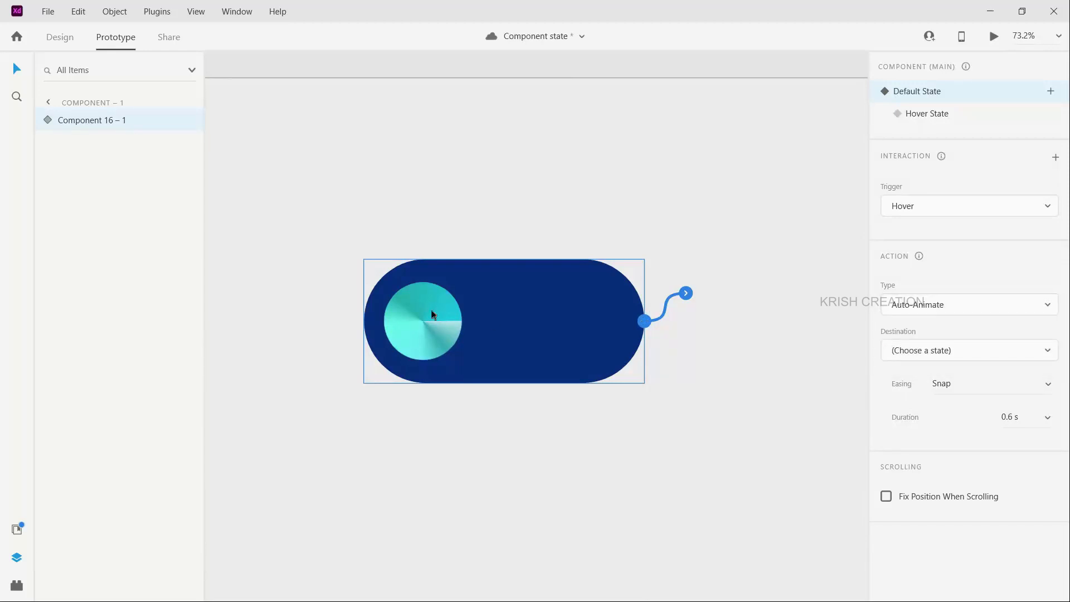
double_click(433, 315)
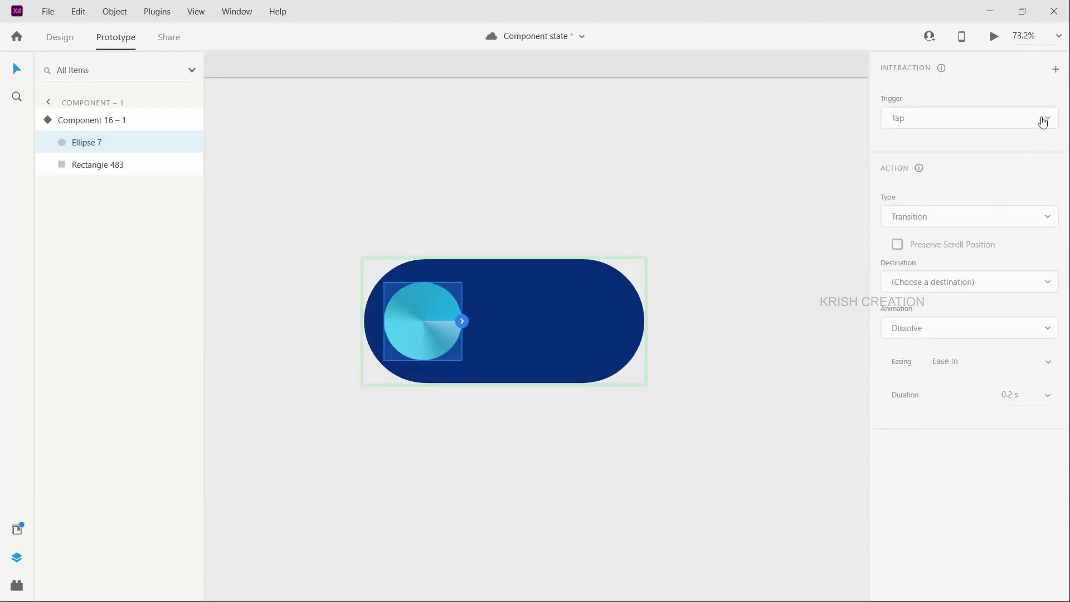
click(1057, 69)
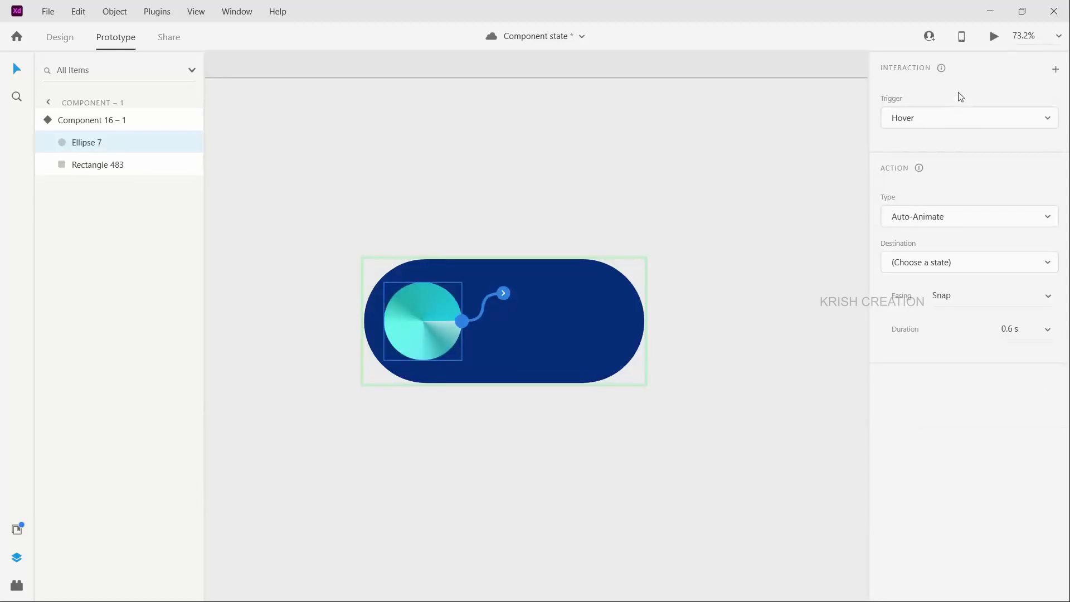
click(977, 119)
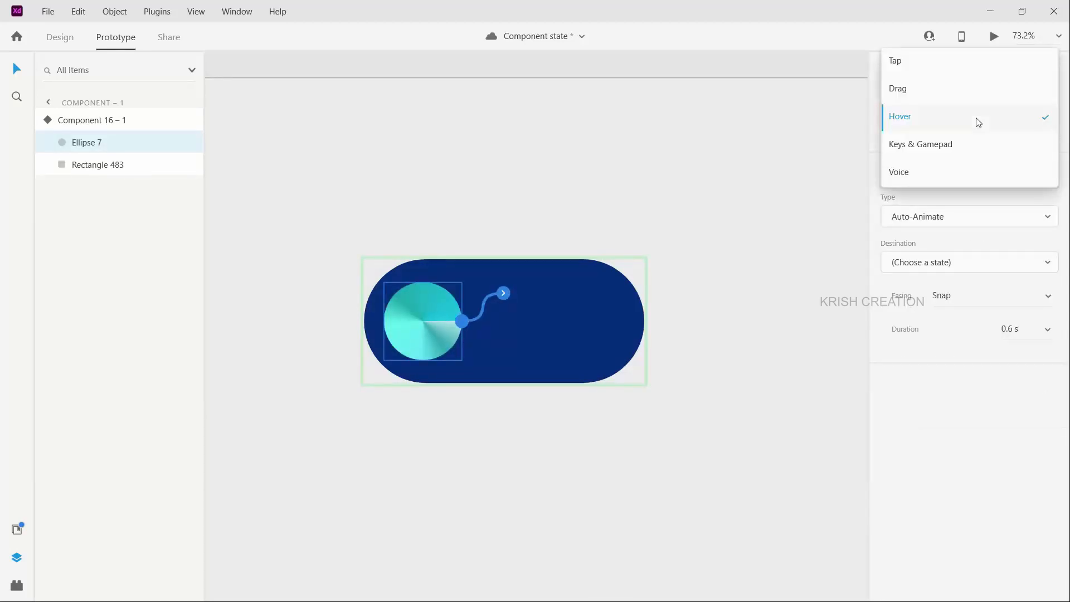
click(896, 60)
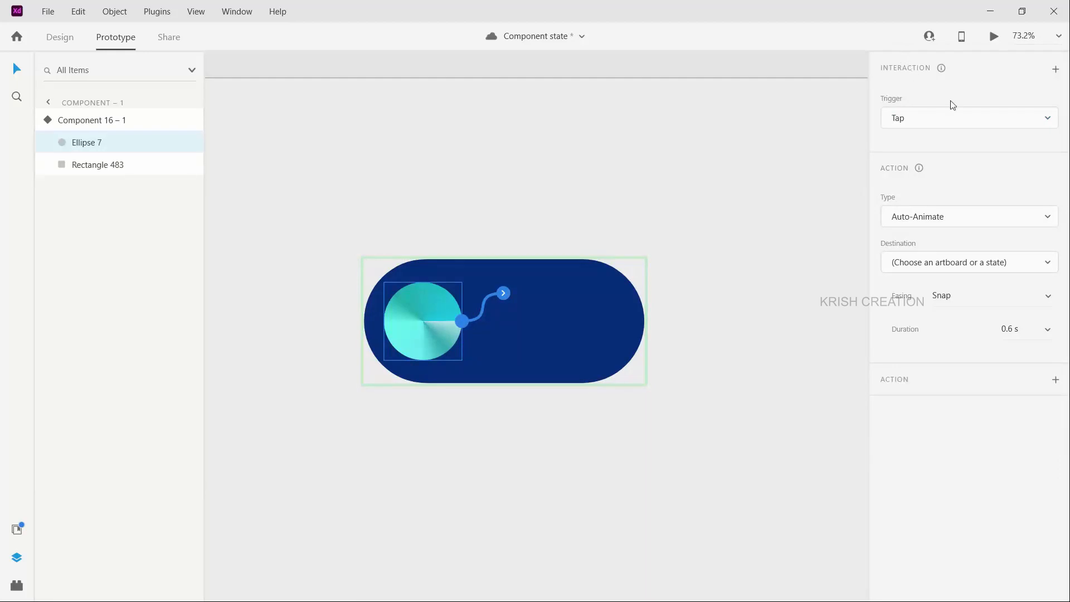
click(1047, 265)
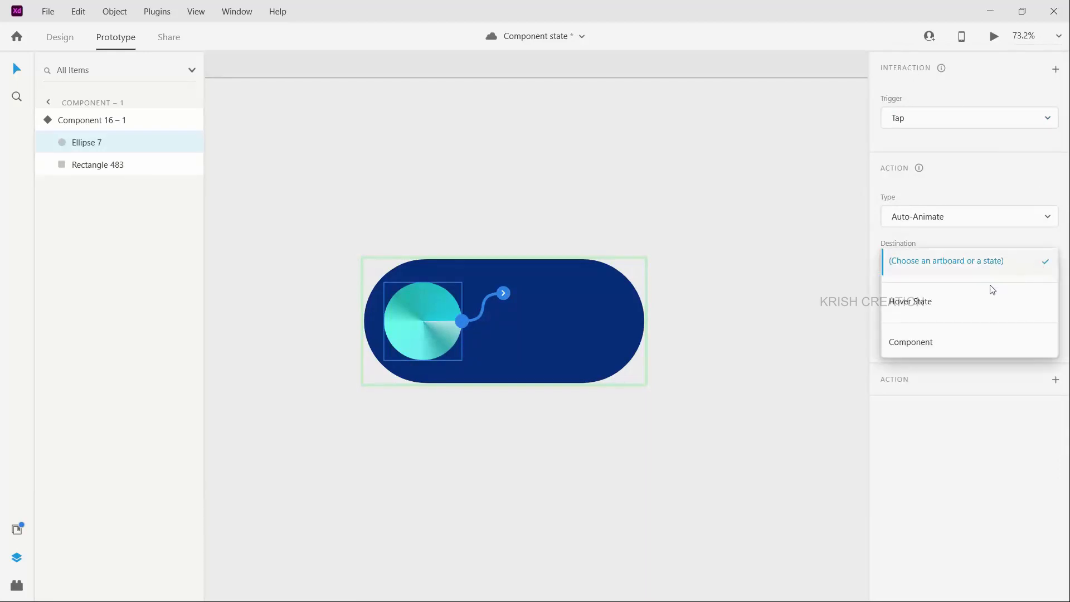
click(925, 304)
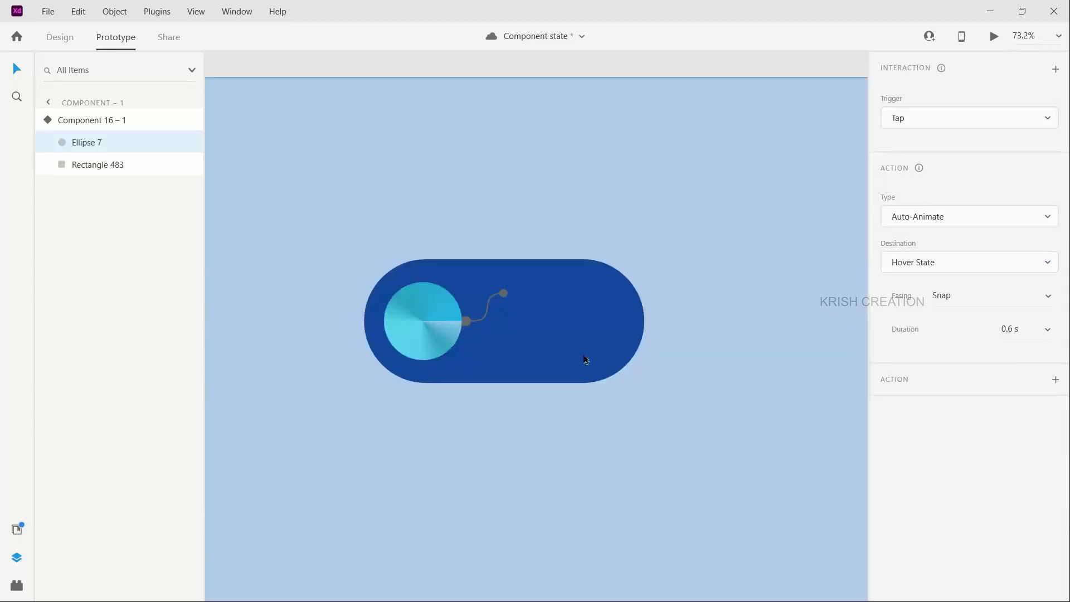
- Give the Hover State's green circle a Tap interaction that auto-animates to the Default State with Snap easing over 0.6 s
click(583, 358)
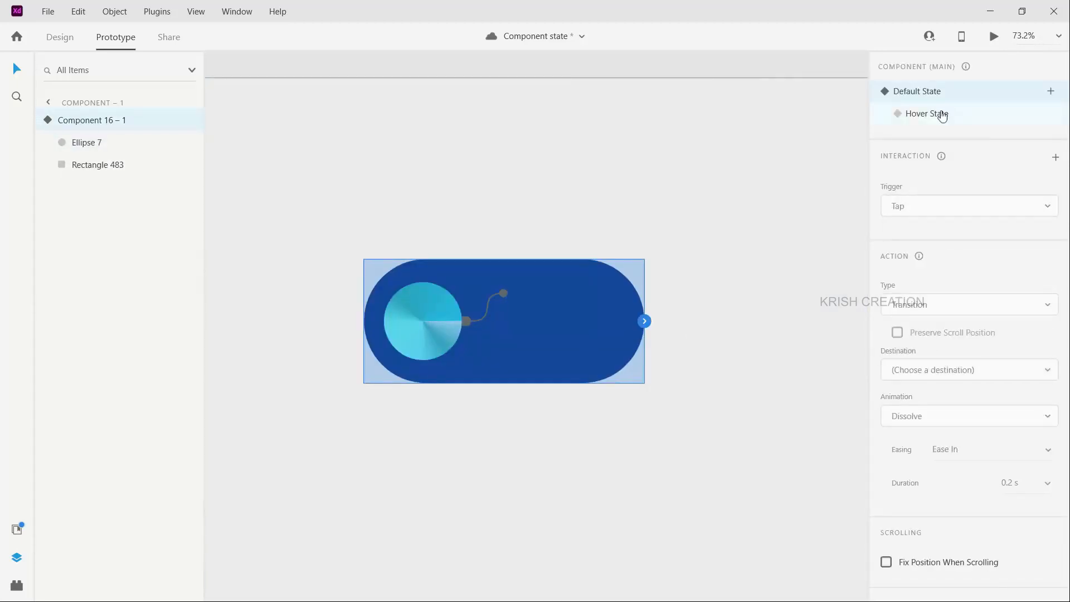
click(941, 113)
double_click(580, 326)
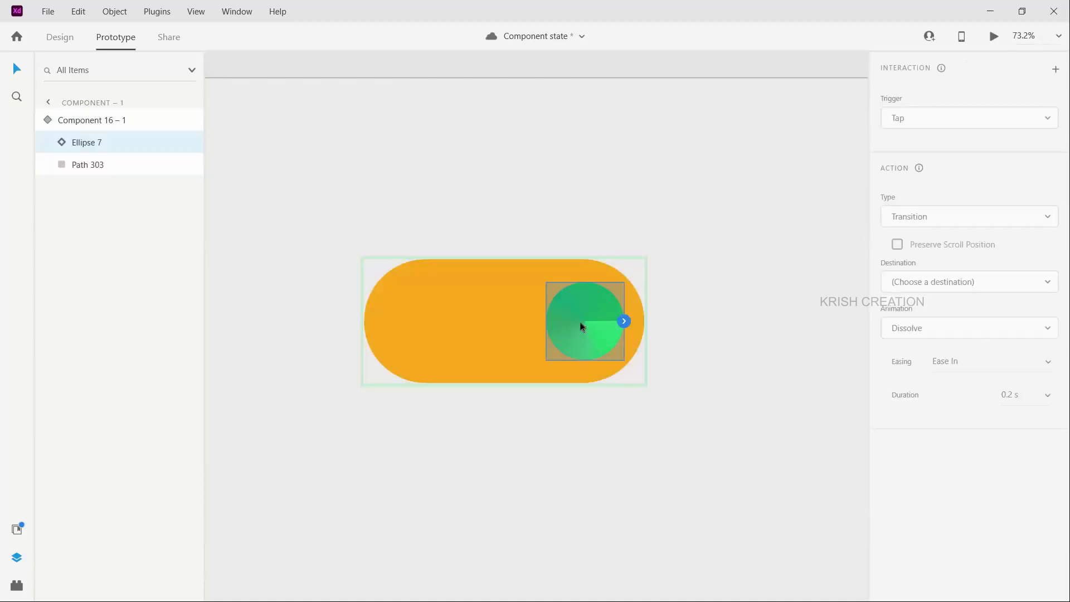
click(1056, 70)
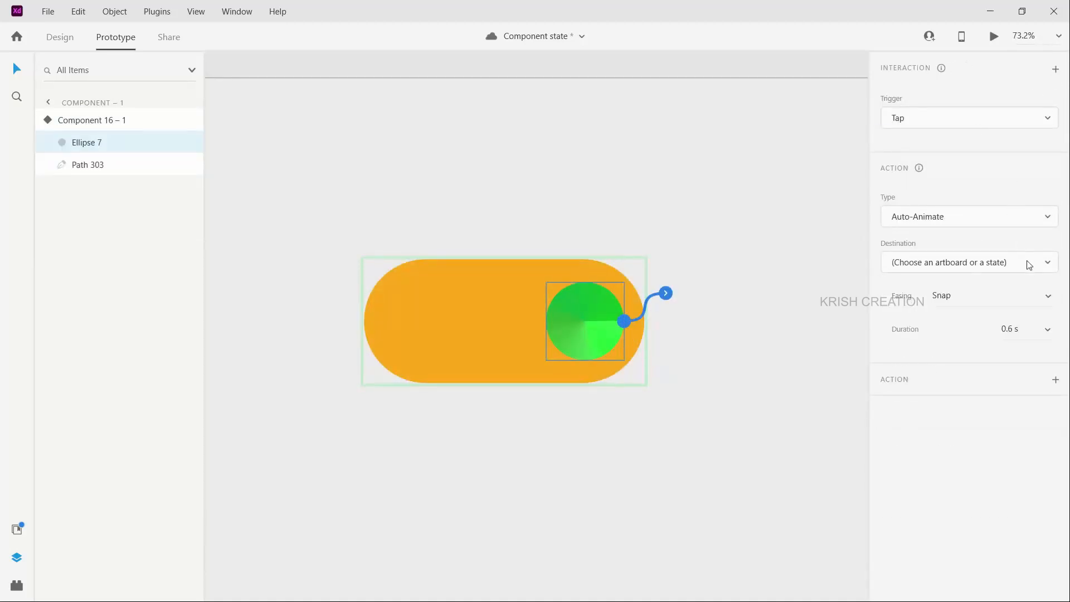
click(1028, 265)
click(931, 304)
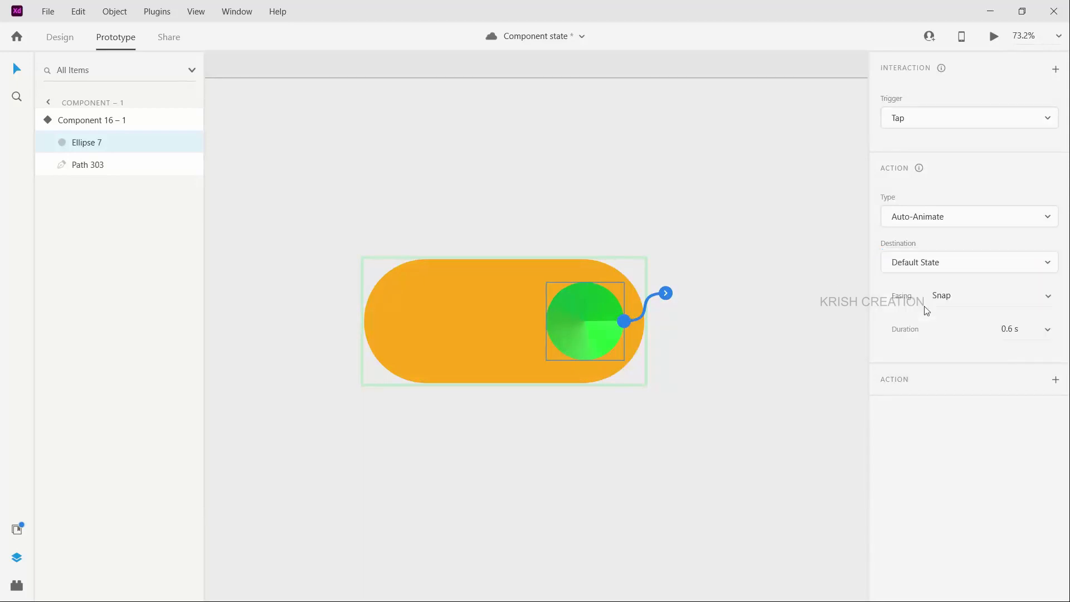
click(588, 337)
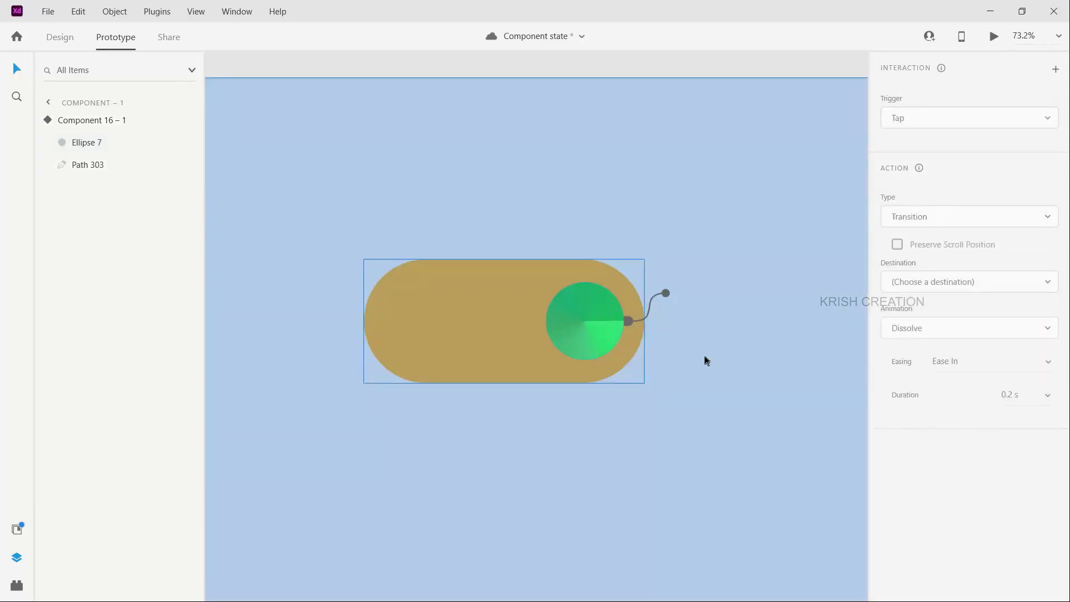
- Preview the toggle, switch it on and off repeatedly through its circle, and close the preview
click(590, 327)
click(583, 363)
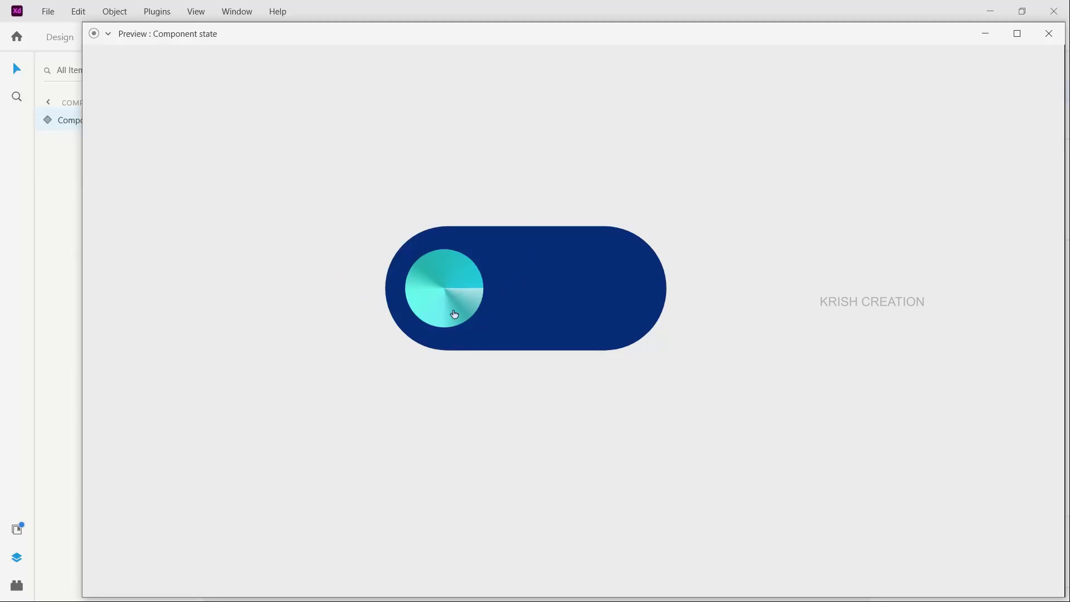
click(455, 298)
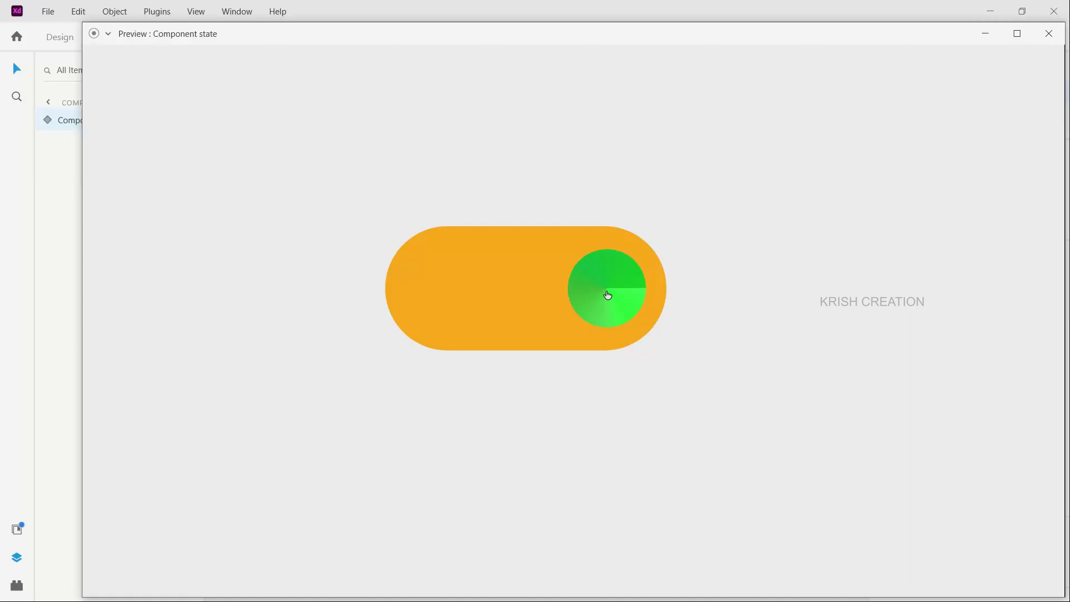
click(608, 296)
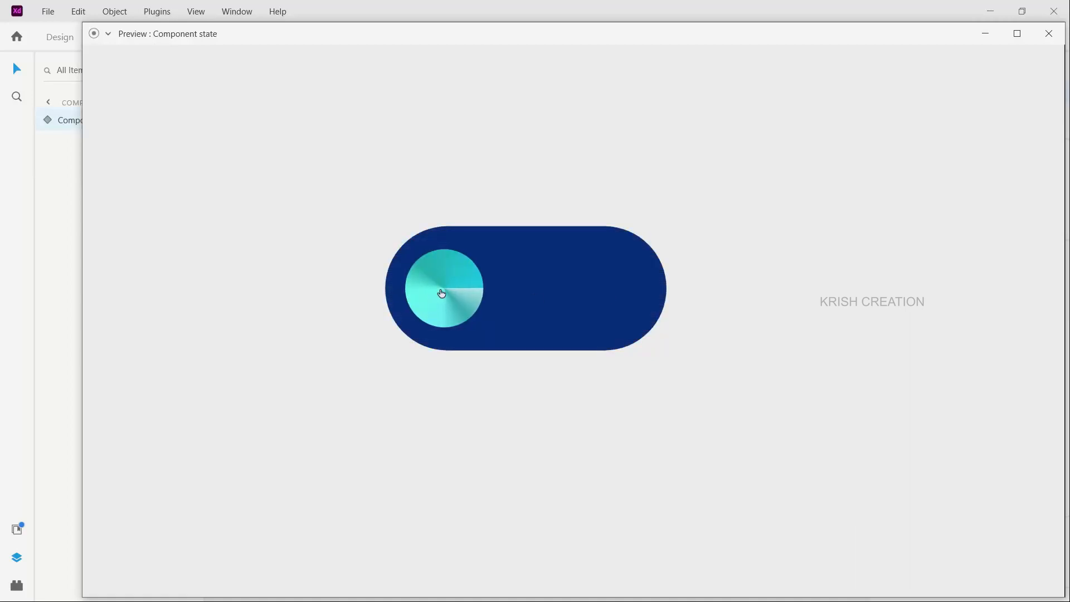
click(442, 294)
click(616, 296)
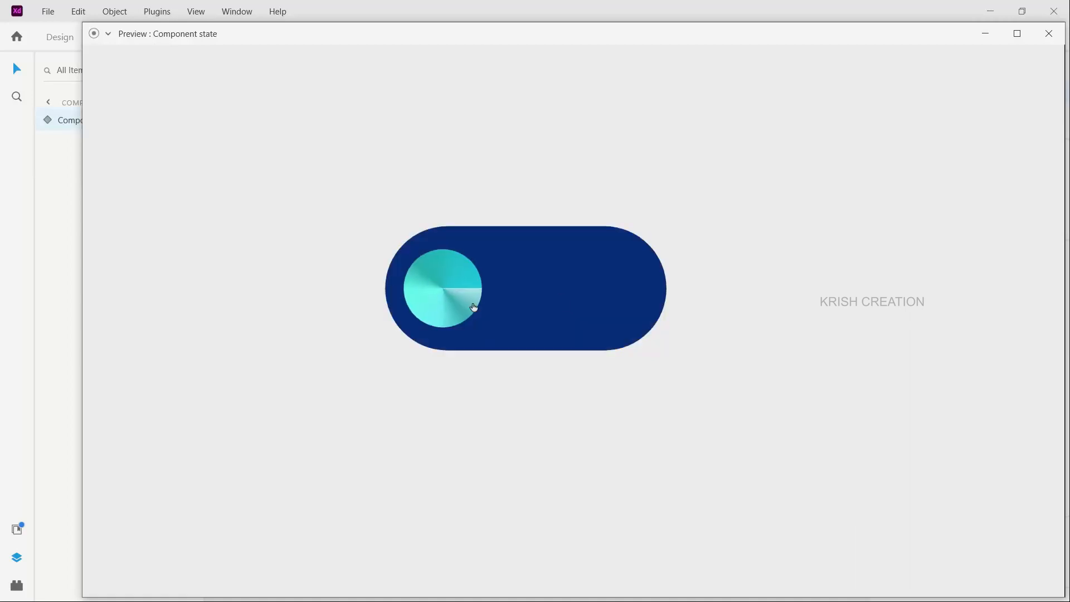
click(449, 292)
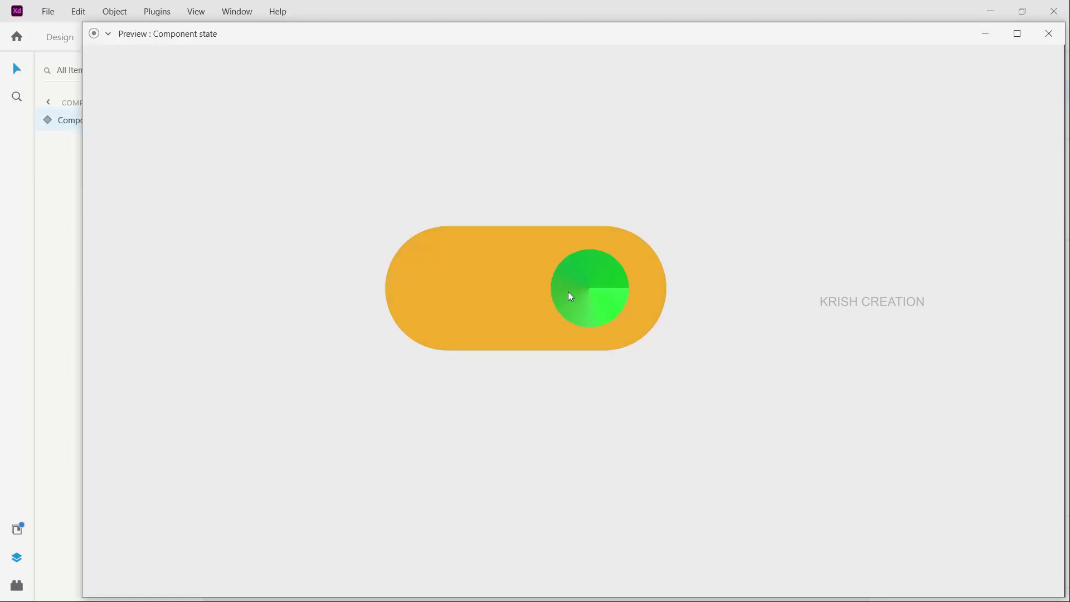
click(615, 294)
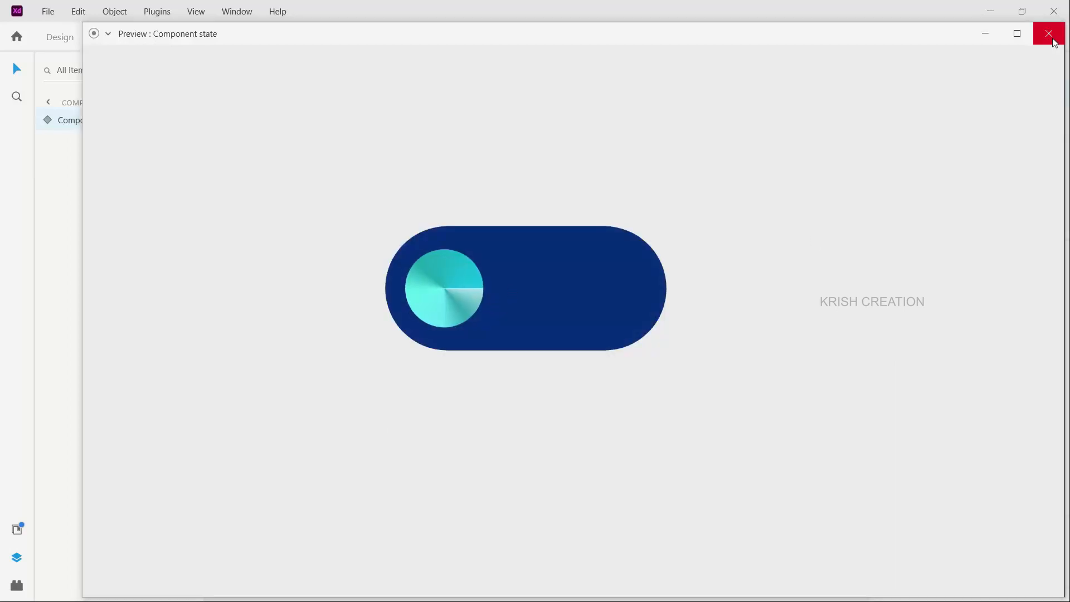
click(1049, 34)
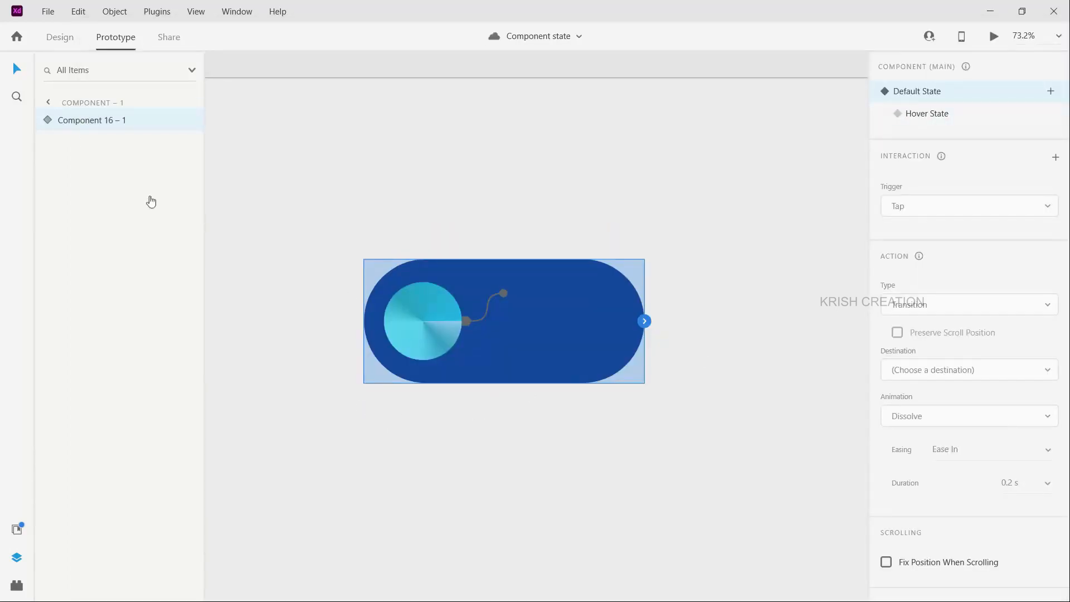
- In design mode, move the toggle component near the left edge of the Component – 1 artboard, at about X 27, Y 419
click(62, 39)
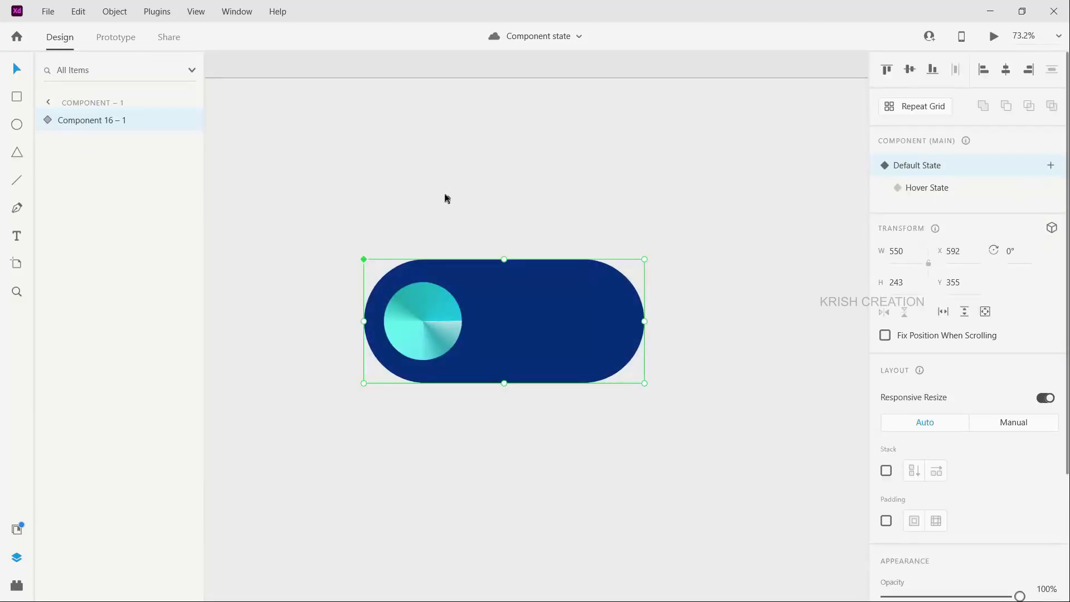
click(344, 246)
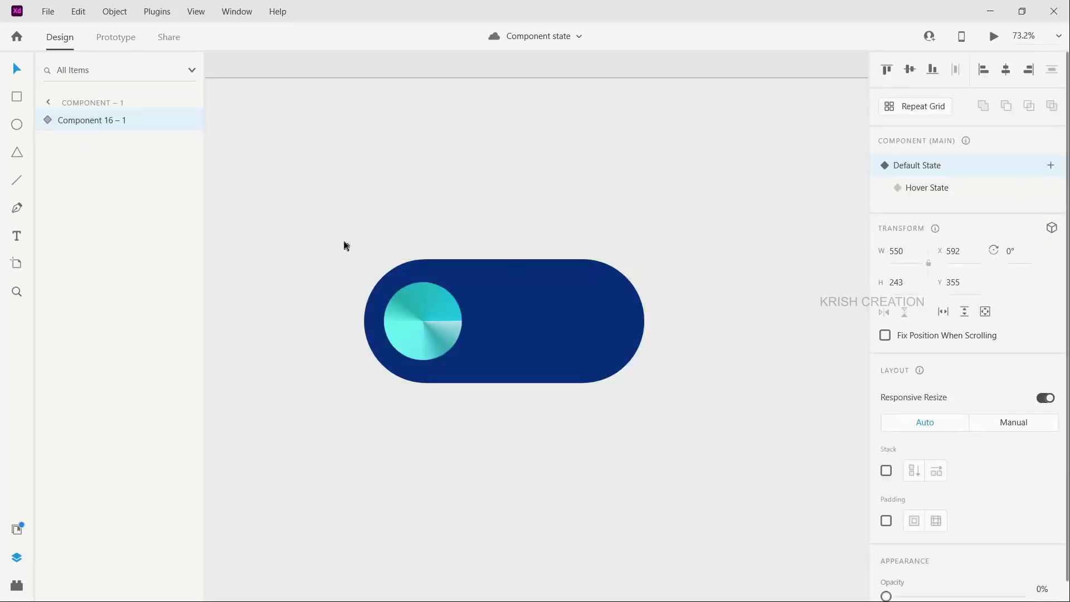
click(463, 316)
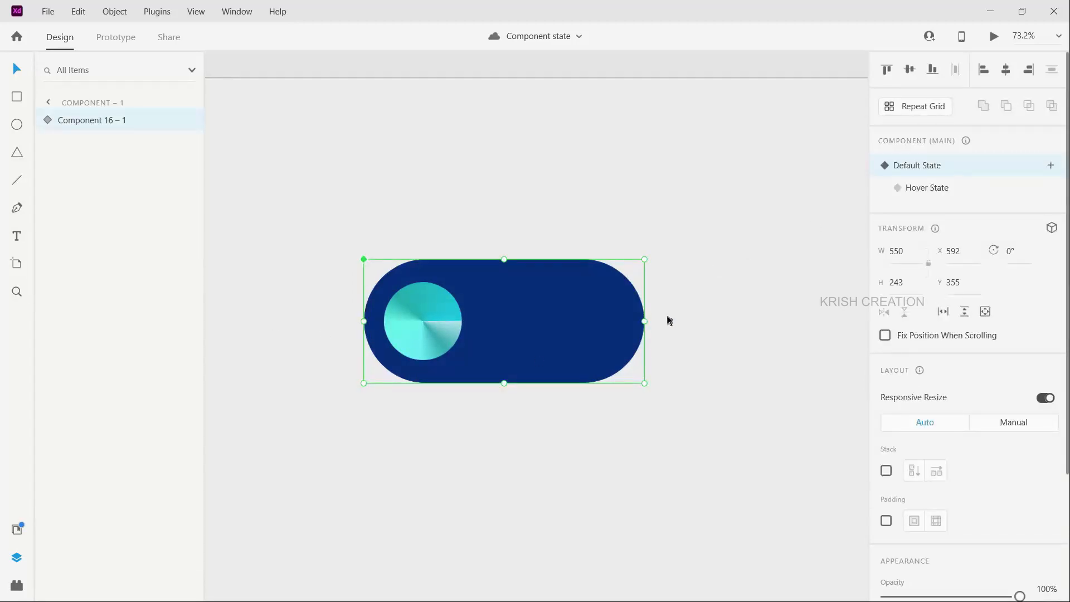
scroll(545, 399, down, 1)
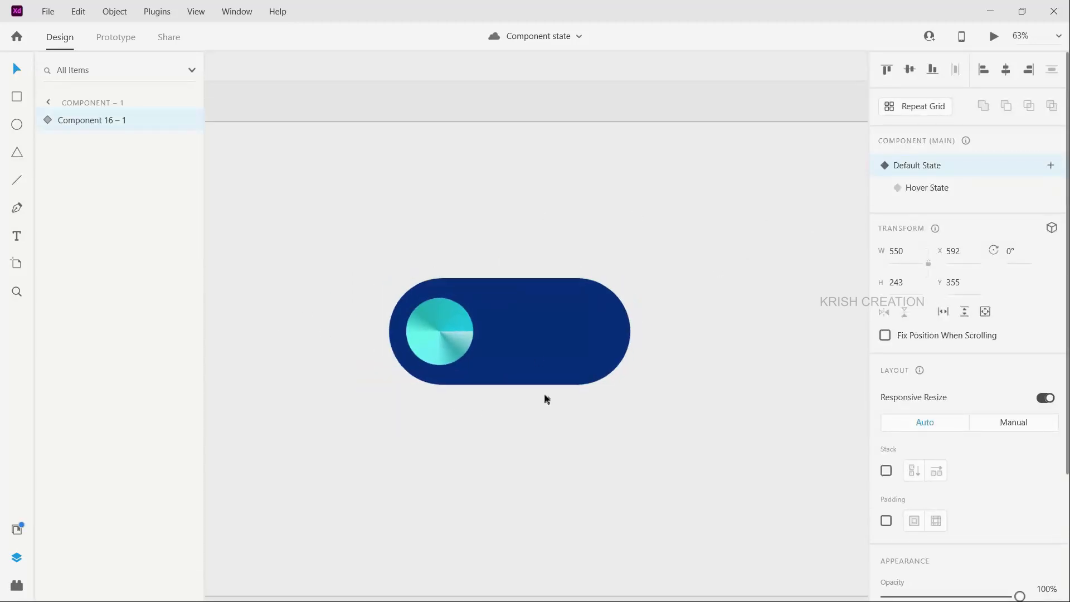
scroll(544, 399, down, 2)
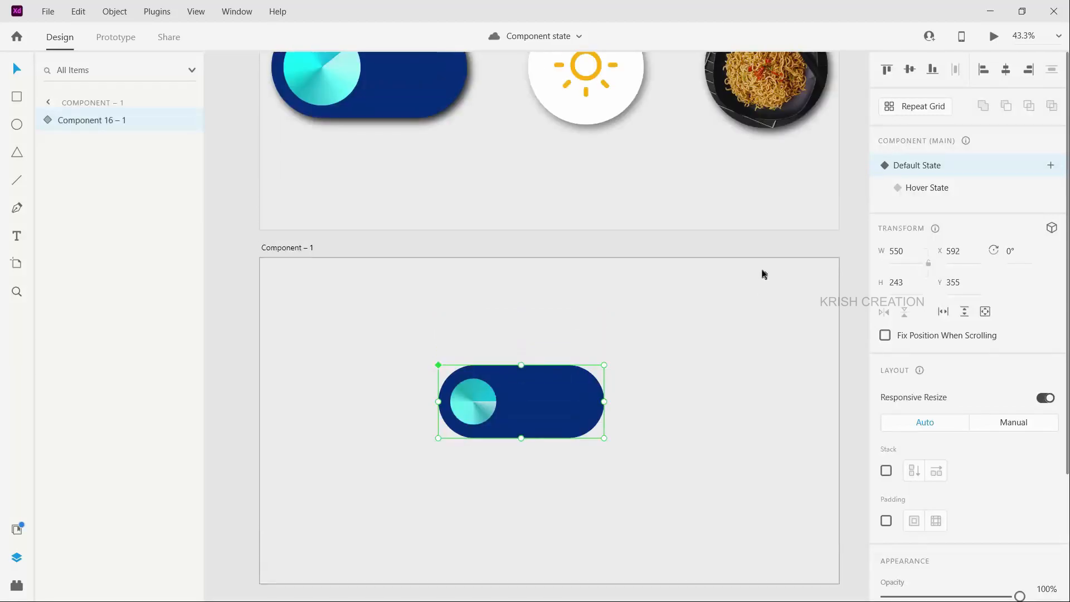
scroll(781, 108, up, 1)
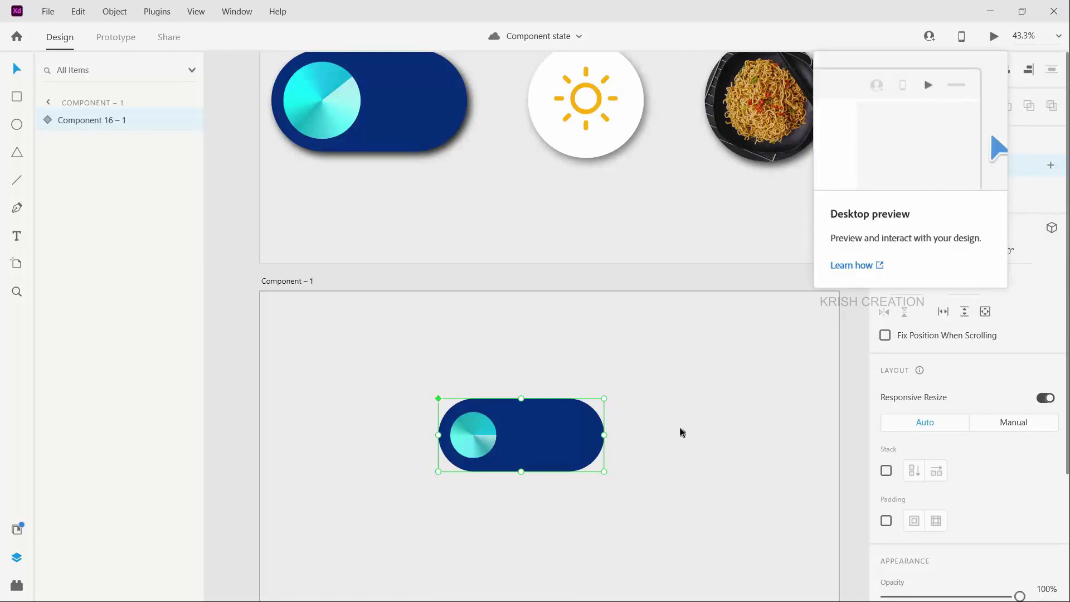
drag(552, 441, 381, 460)
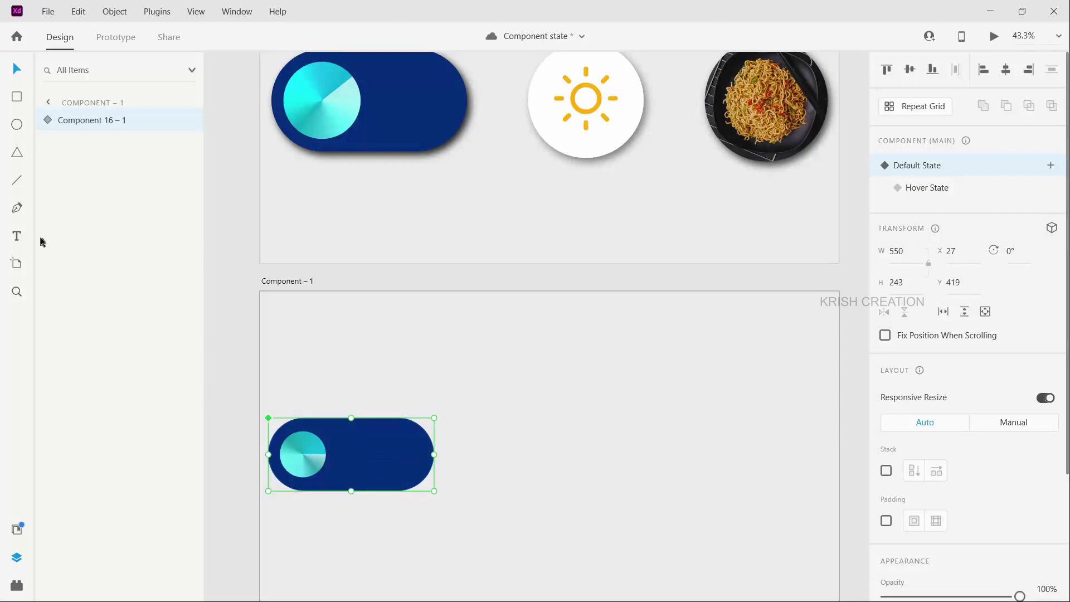
- Draw a circle about 356 by 356 beside the toggle, at about X 839, Y 362, and remove its border
click(17, 124)
drag(675, 403, 783, 510)
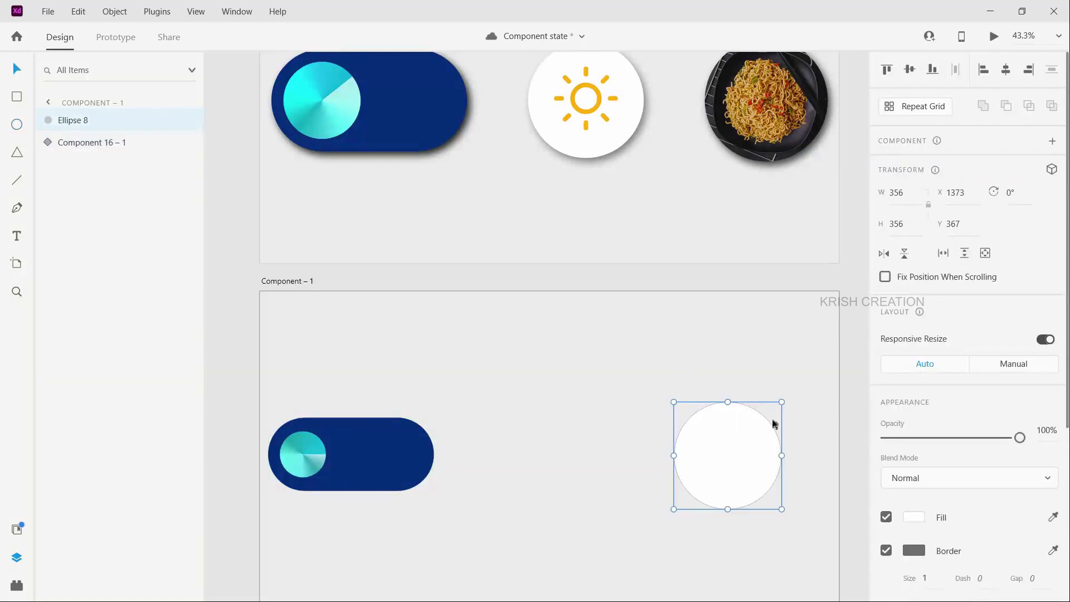
drag(690, 454, 584, 465)
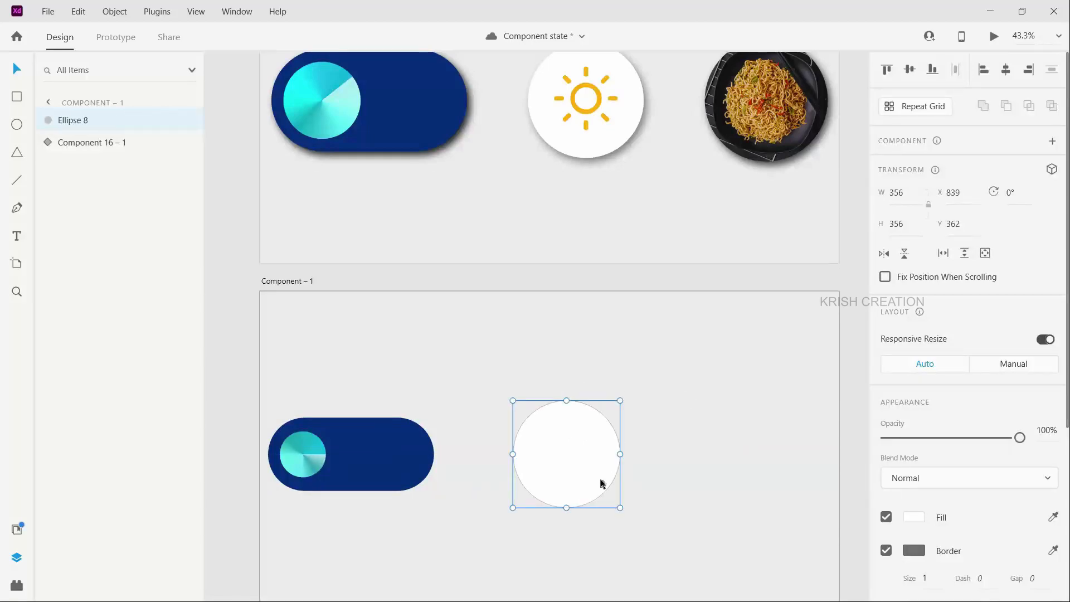
click(886, 550)
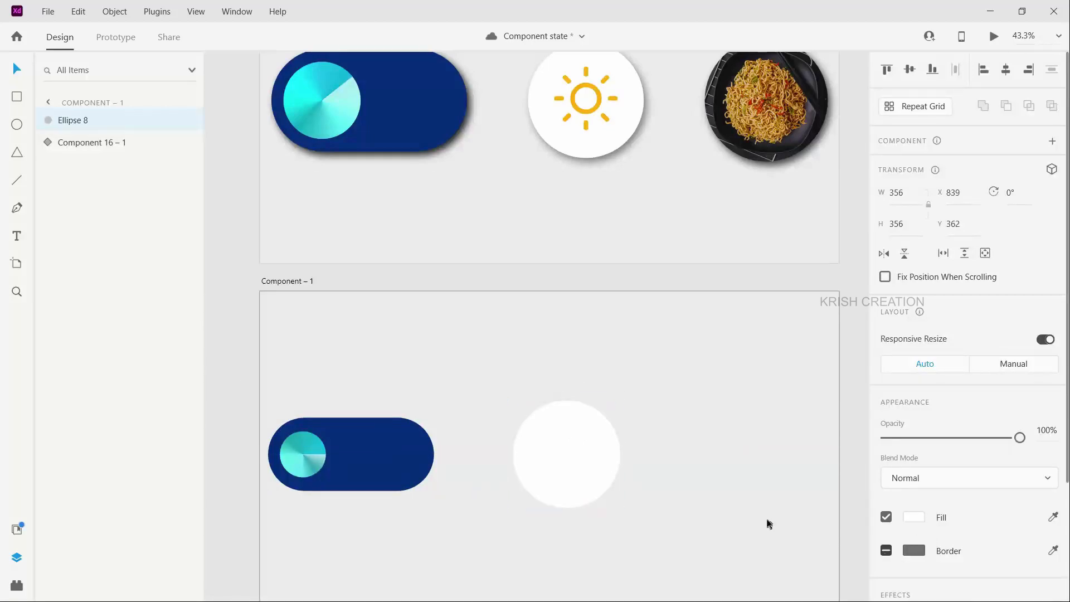
click(17, 585)
scroll(107, 458, down, 2)
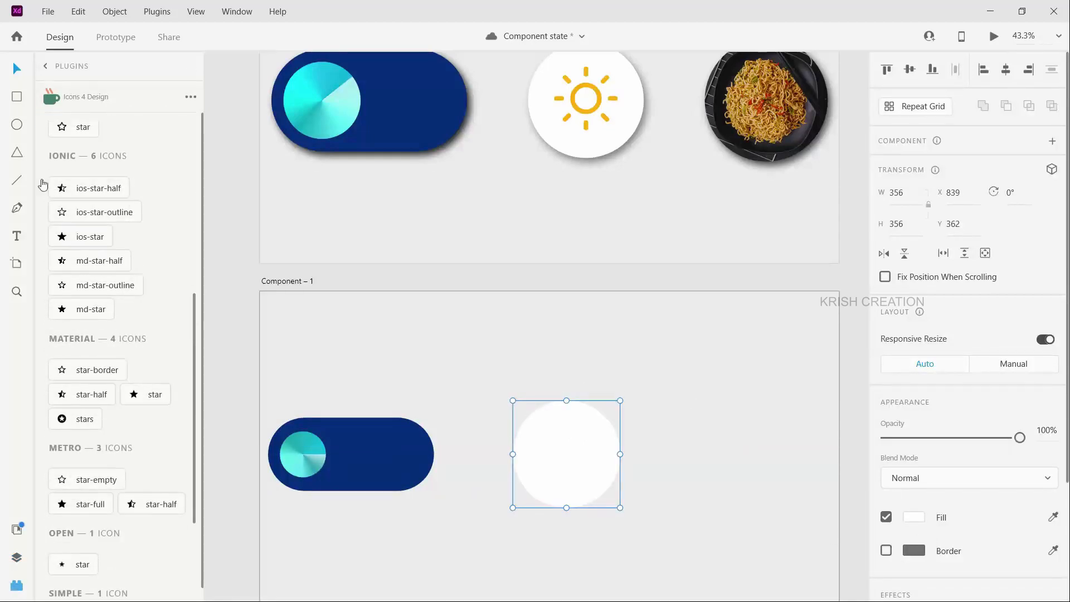
click(45, 66)
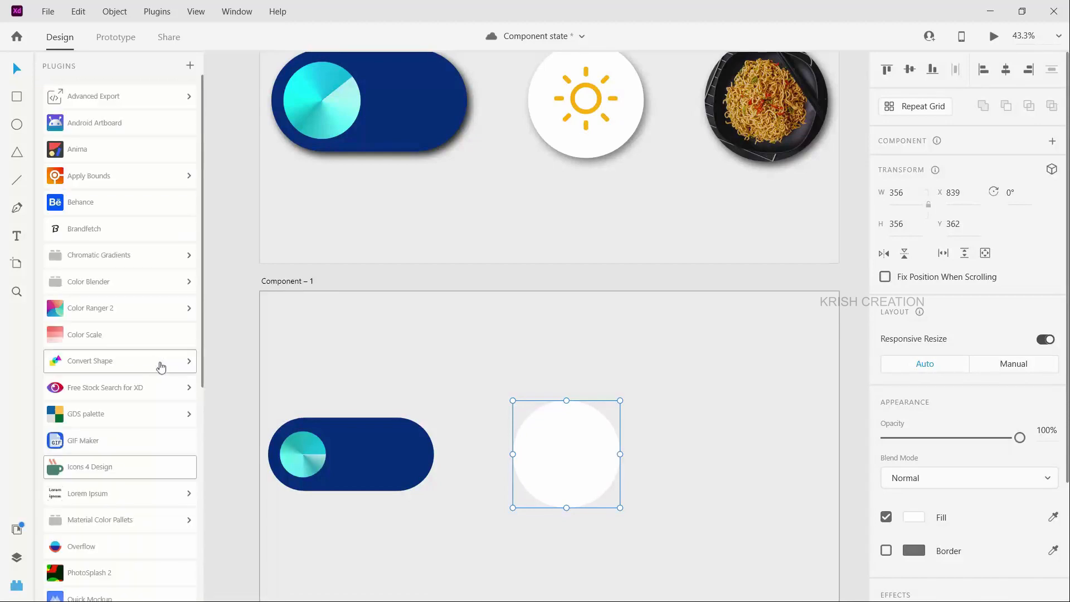
- Copy the noodle plate's appearance onto the new white circle and move the circle to about X 922, Y 338
click(772, 151)
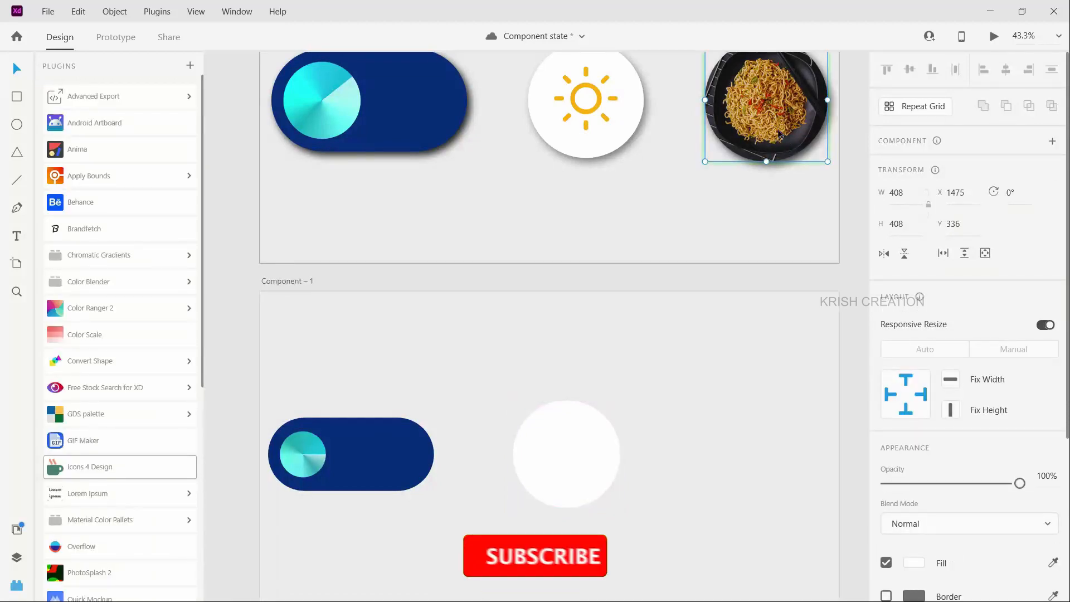
click(568, 468)
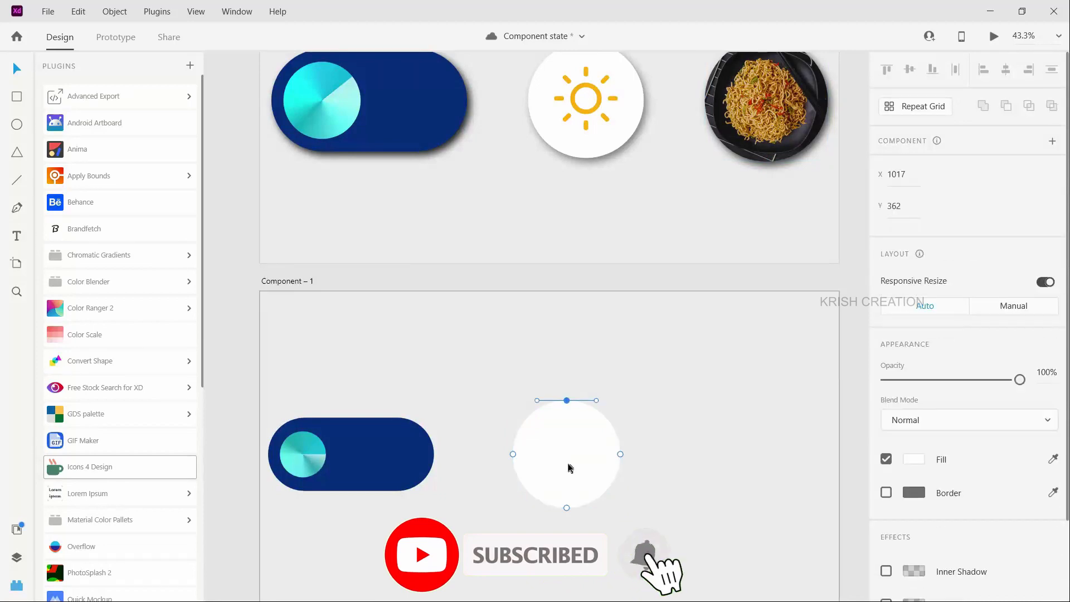
right_click(574, 468)
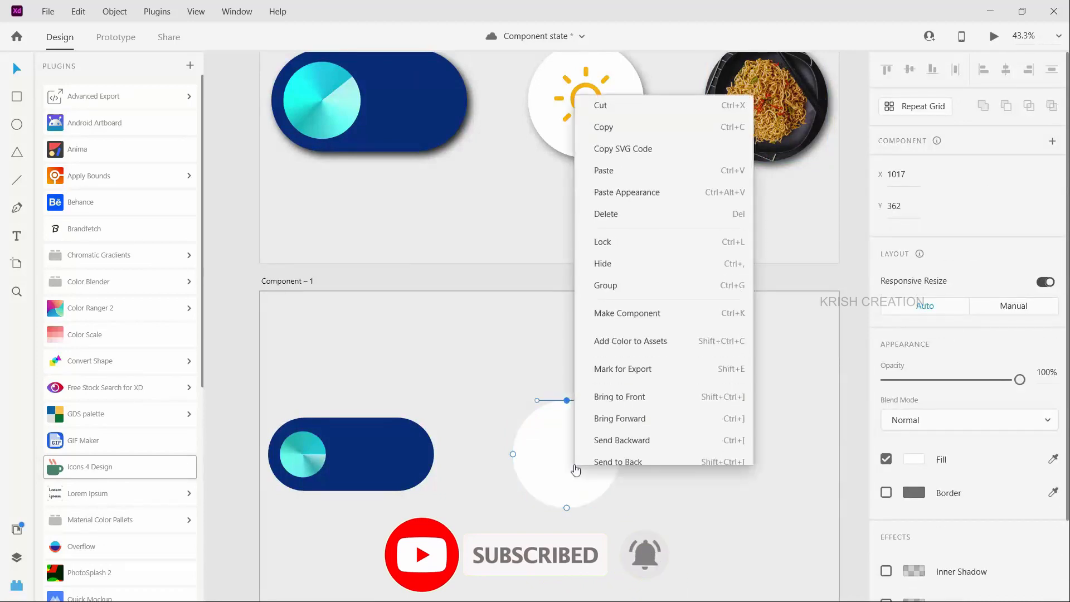
click(617, 184)
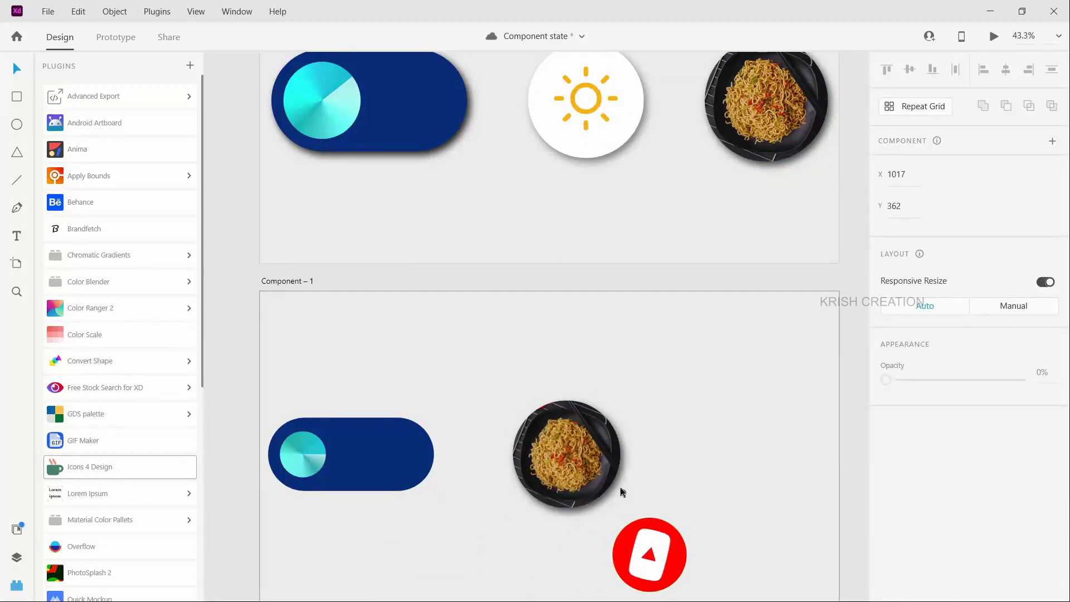
drag(616, 494, 647, 502)
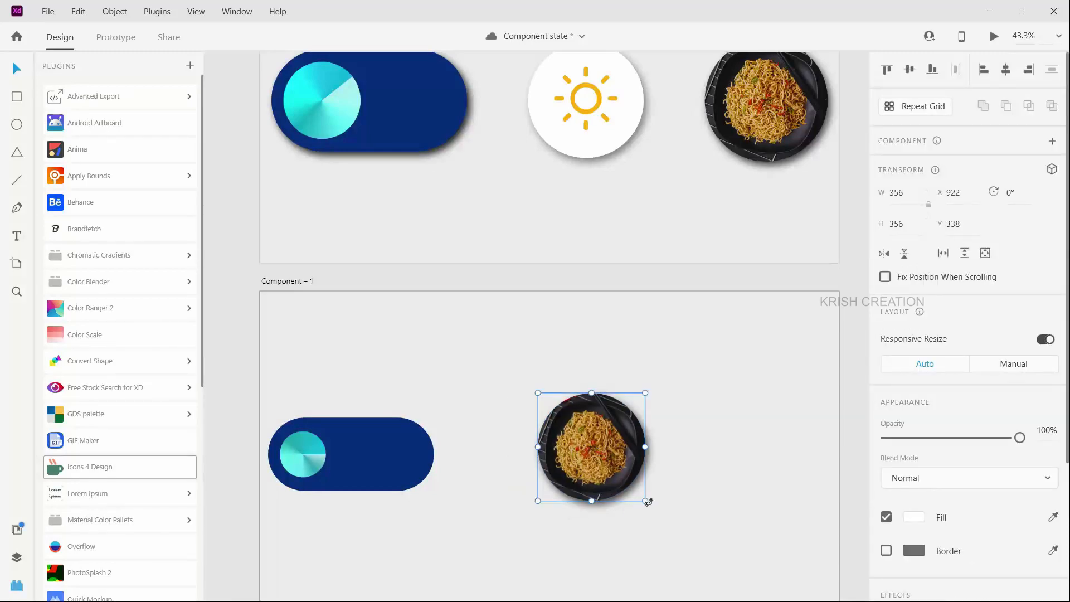
scroll(602, 493, up, 3)
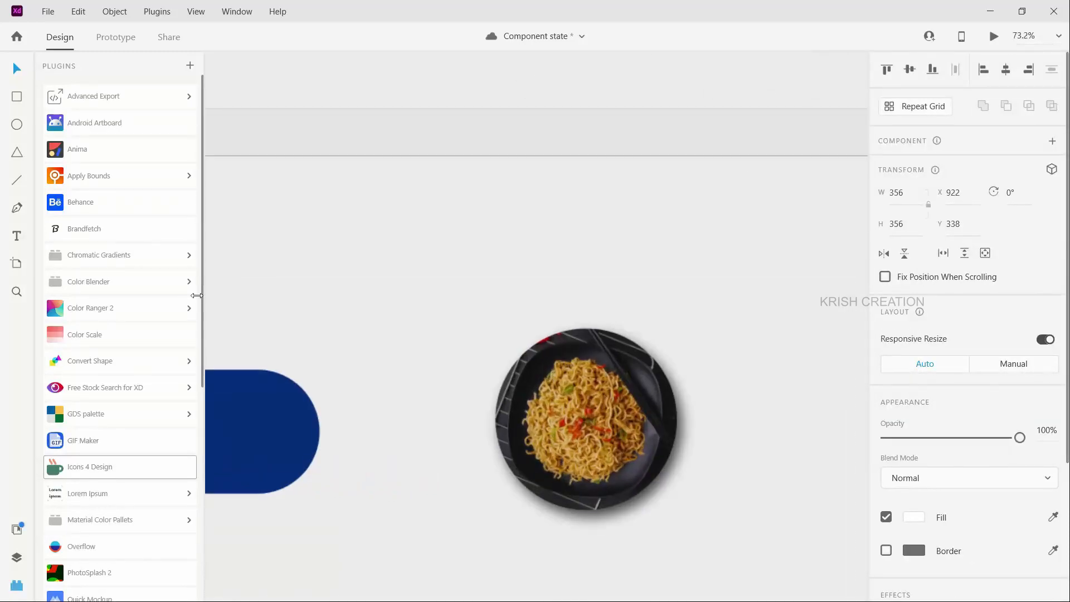
- Add a text box reading "NOODLES" over the lower part of the plate, about 147 wide at about X 1026, Y 641
key(ctrl+y)
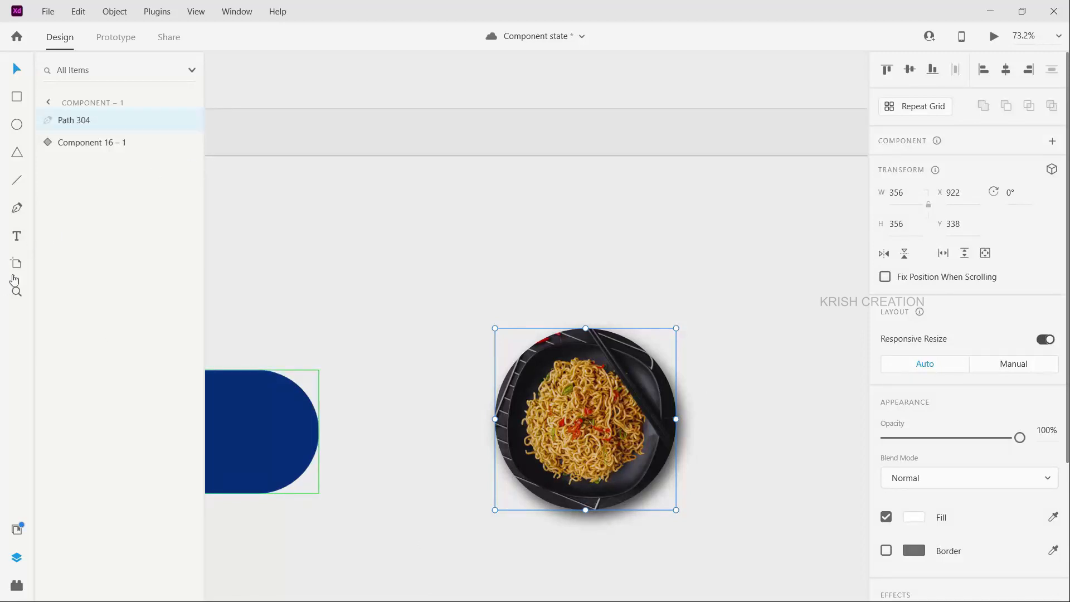
click(16, 235)
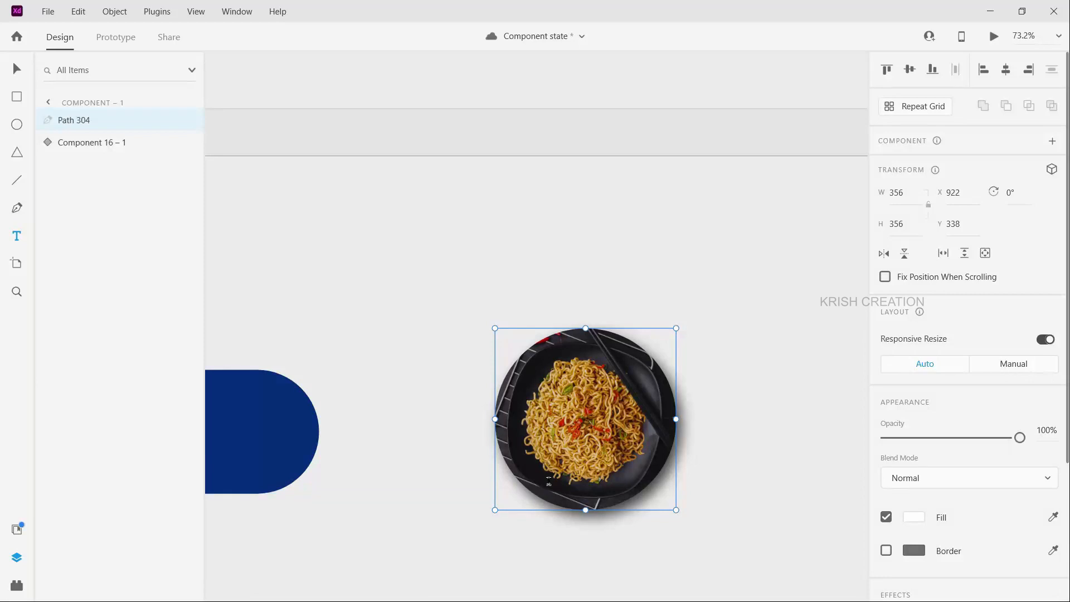
click(555, 491)
drag(618, 498, 623, 500)
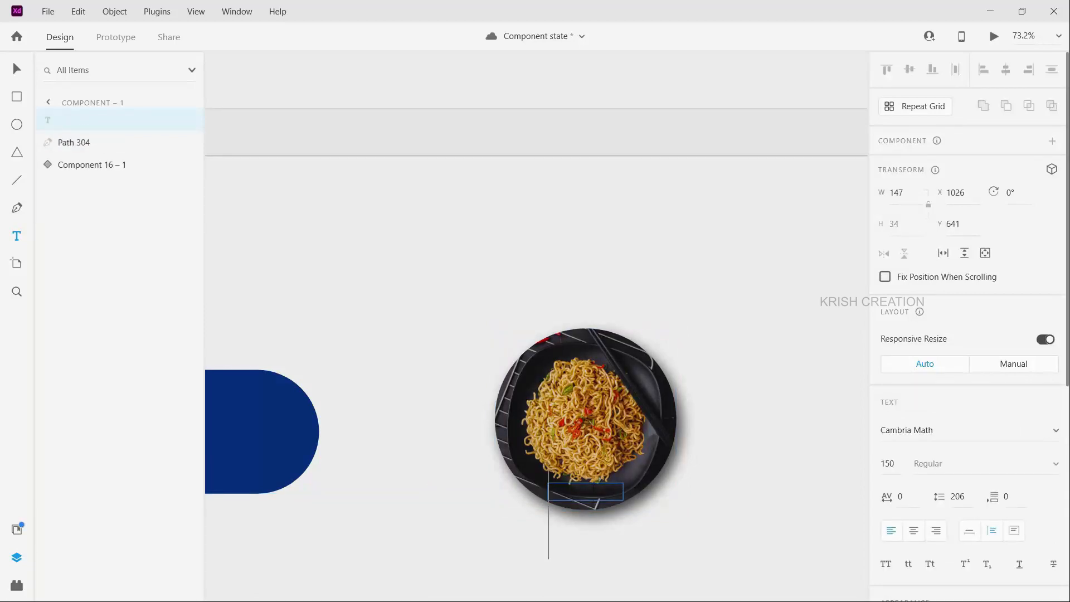
text(N)
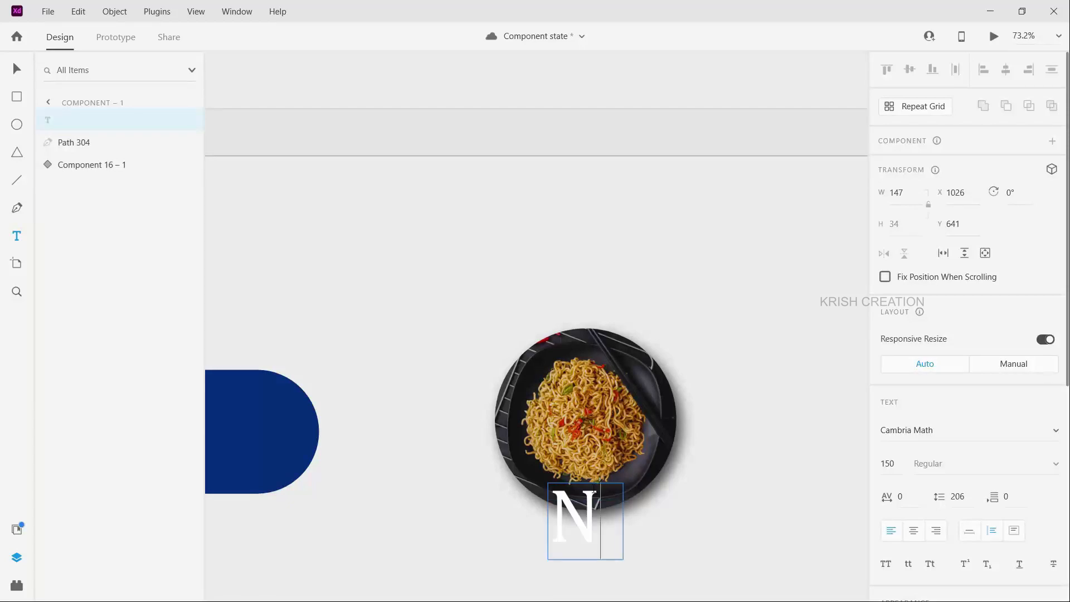
text(O)
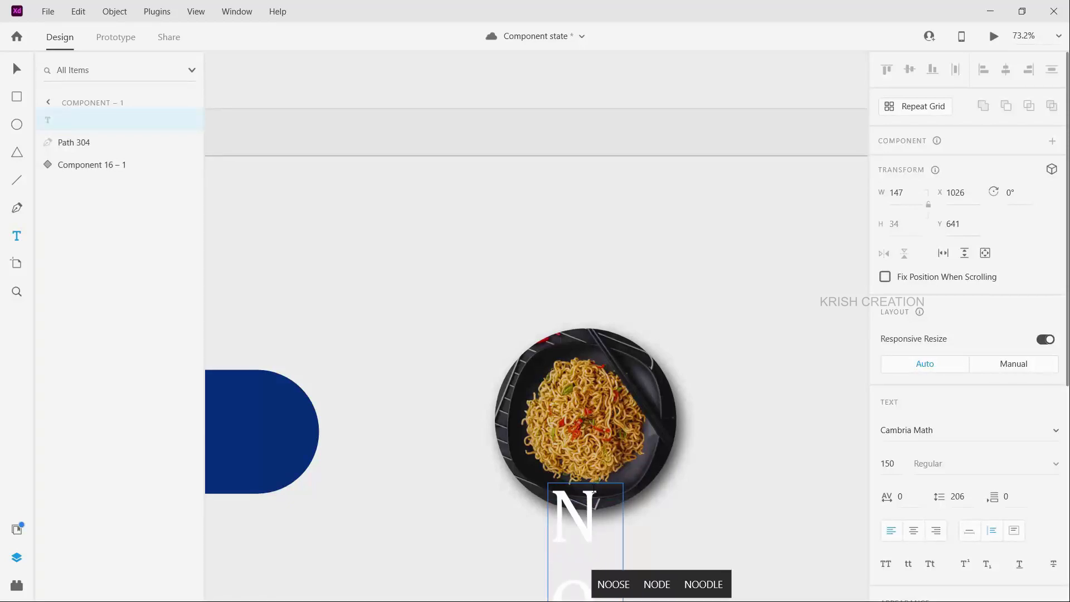
text(ODELS)
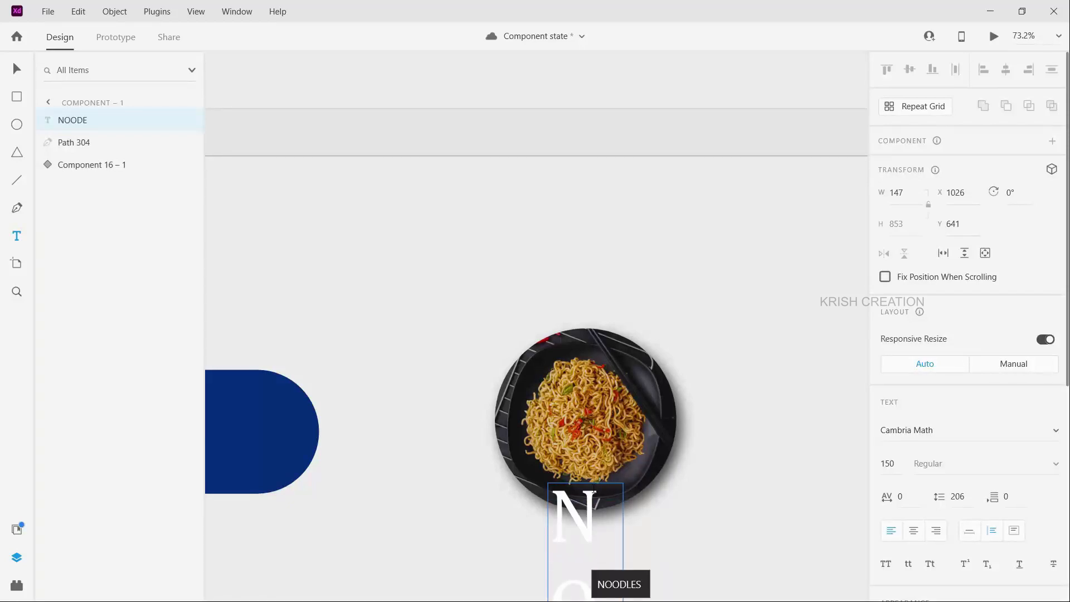
click(613, 584)
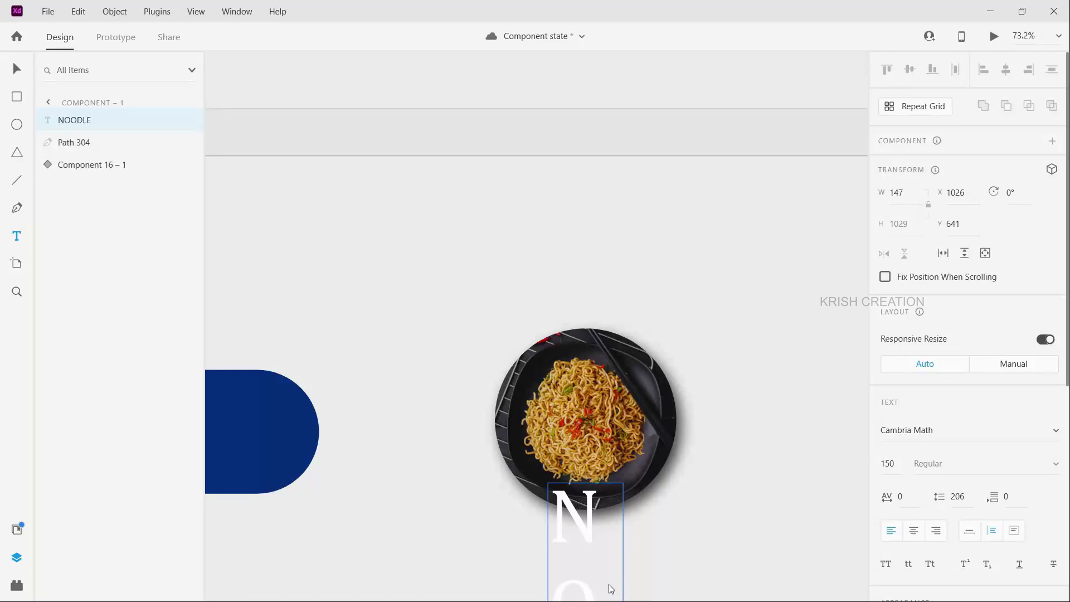
- Set the NOODLES text's font size to 20 and narrow its text box to about 98 wide
click(894, 467)
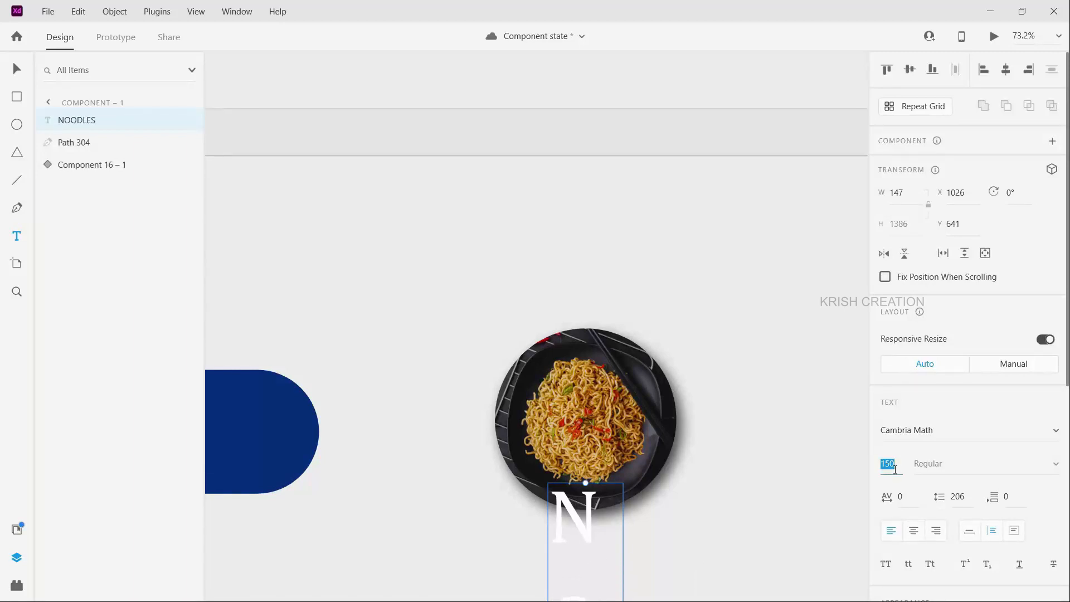
key(shift+Up)
key(shift+Up)
key(shift+Up)
key(shift+Up)
key(shift+Up)
key(shift+Down)
key(shift+Down)
key(shift+Down)
key(shift+Down)
key(shift+Down)
key(shift+Down)
key(shift+Down)
key(shift+Down)
key(shift+Down)
key(shift+Down)
key(shift+Down)
key(shift+Down)
key(shift+Down)
key(shift+Down)
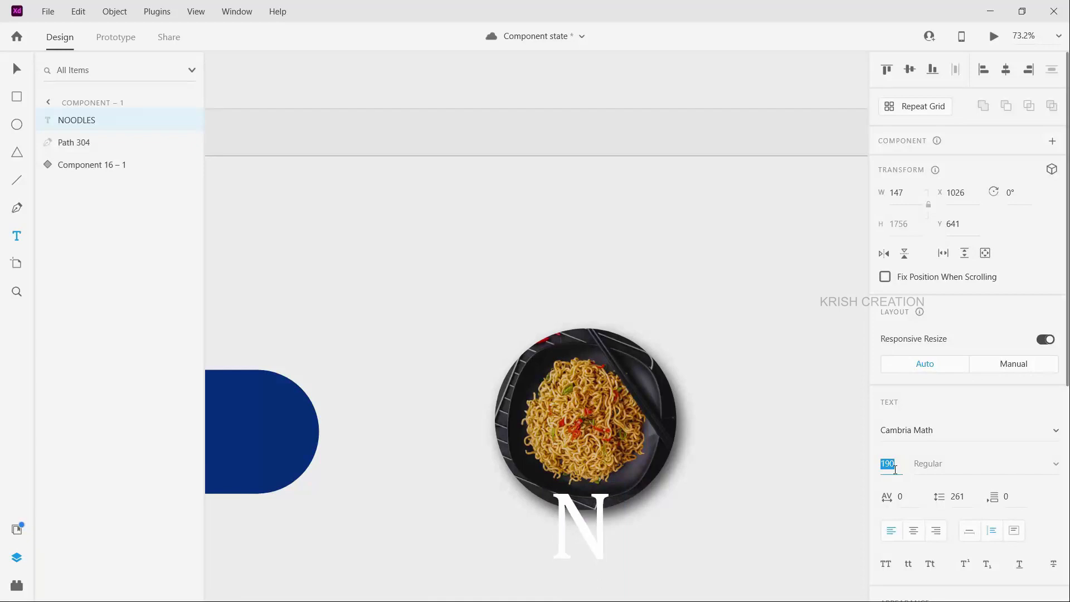
key(shift+Down)
key(shift+Down)
key(shift+Down)
key(shift+Down)
key(shift+Down)
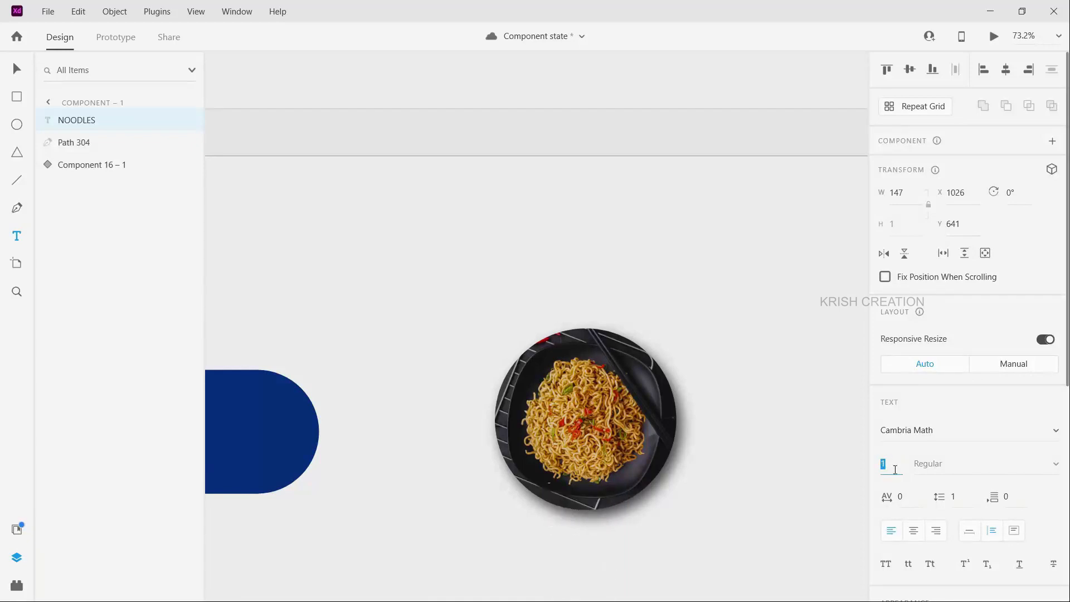
key(shift+Up)
key(shift+Up)
key(Up)
key(Down)
key(Down)
drag(622, 490, 598, 489)
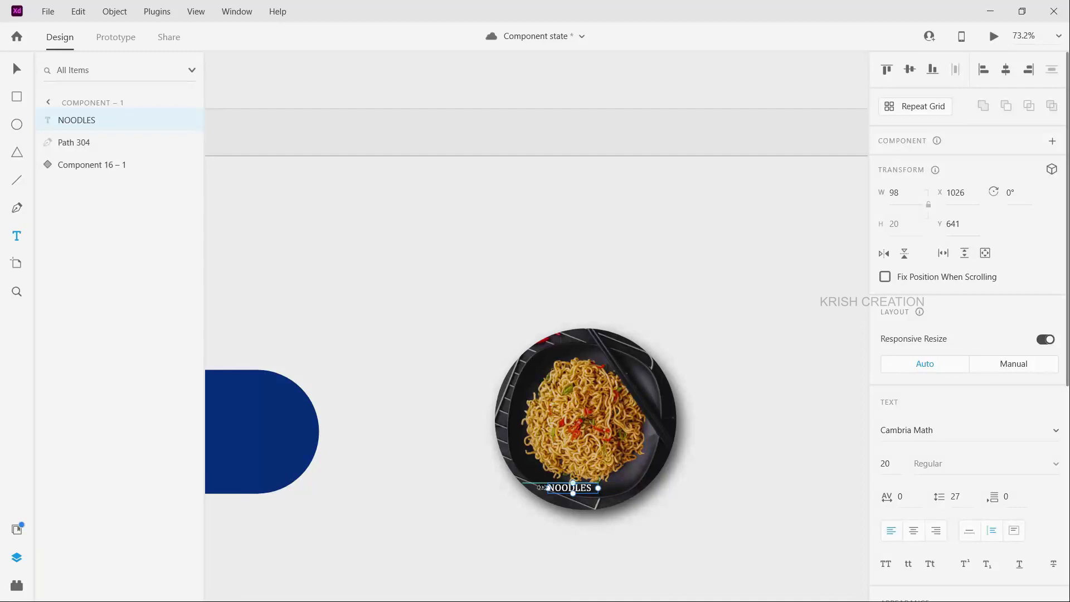
- Centre the NOODLES label near the plate's lower edge at about X 1057, Y 643, with its text box about 86 wide
click(18, 68)
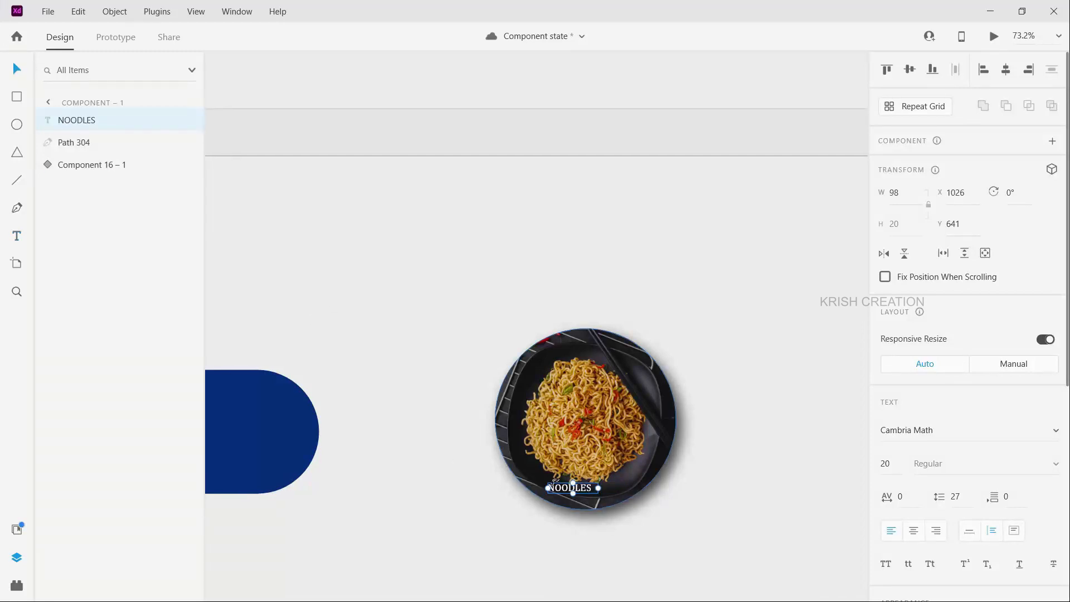
drag(586, 489, 594, 492)
scroll(922, 494, down, 3)
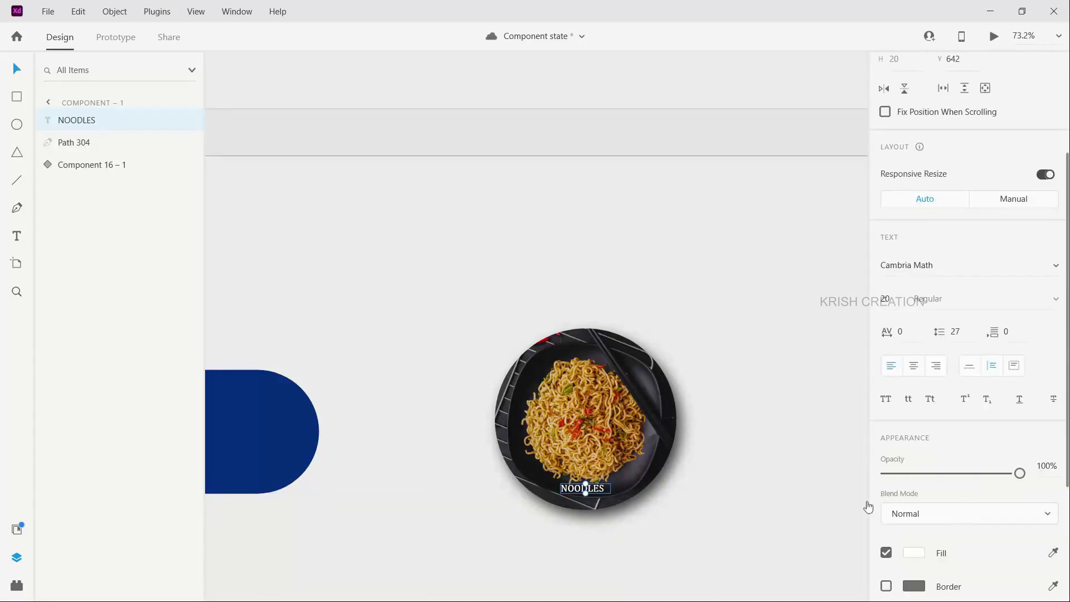
double_click(606, 491)
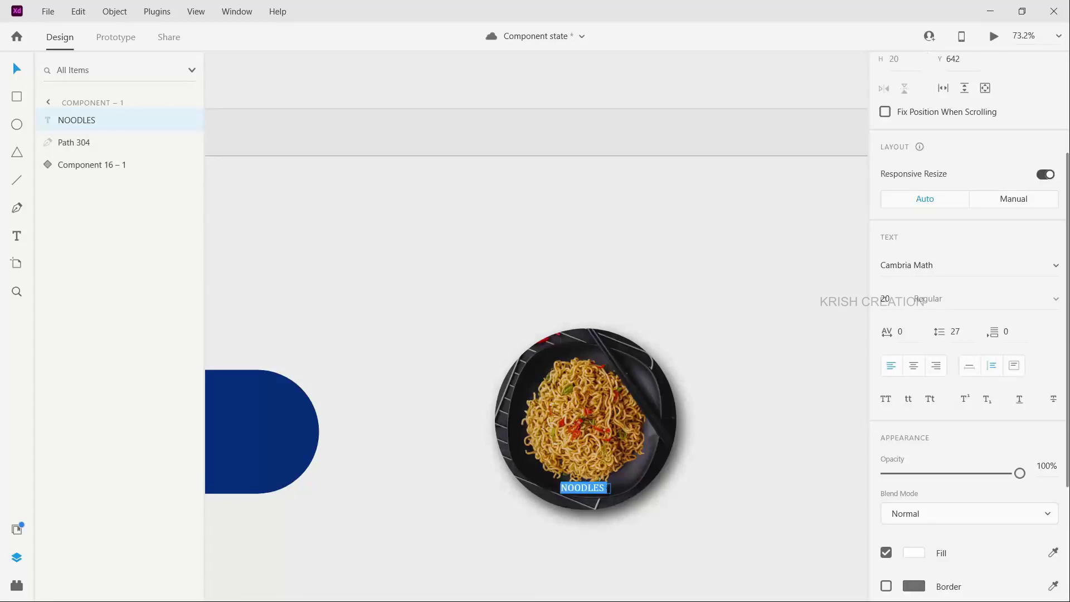
key(Escape)
scroll(601, 498, up, 3)
click(598, 486)
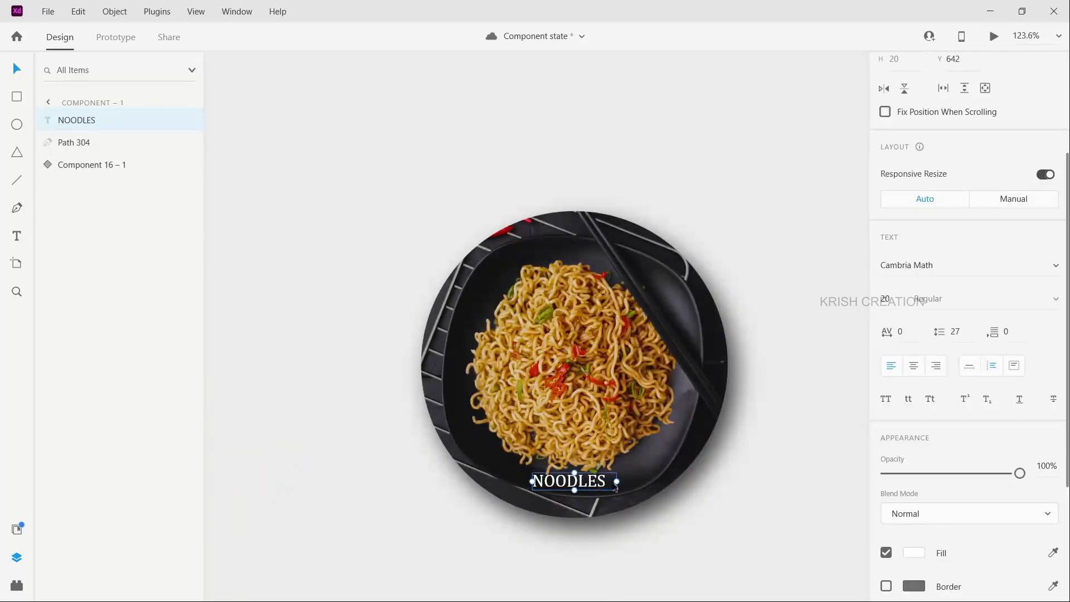
drag(600, 488, 605, 488)
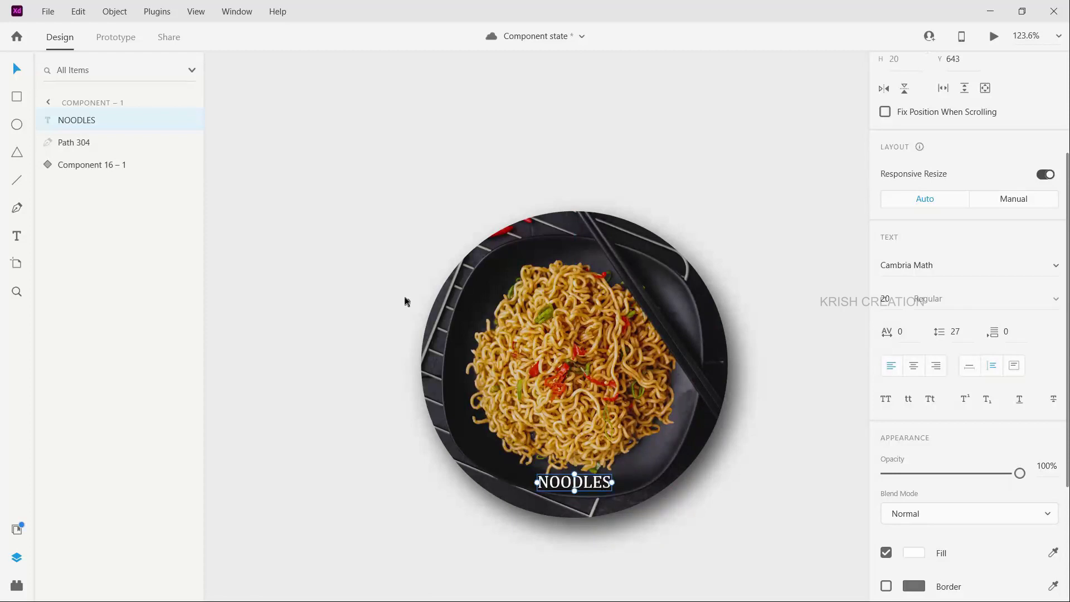
- Turn the NOODLES label and the plate circle into one component and add a hover state with the default name
shift+click(605, 500)
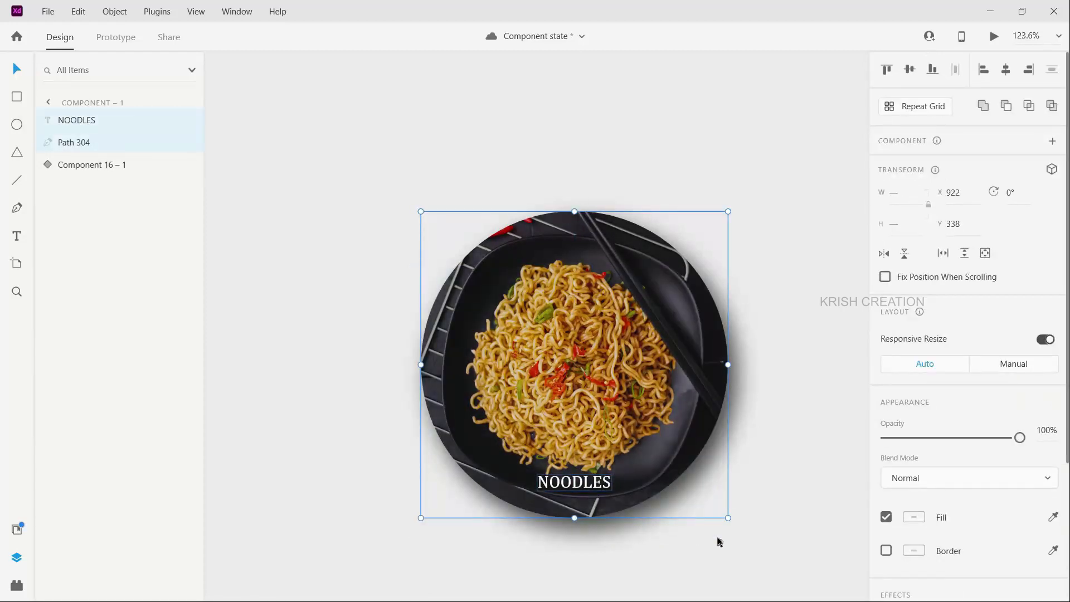
click(1053, 143)
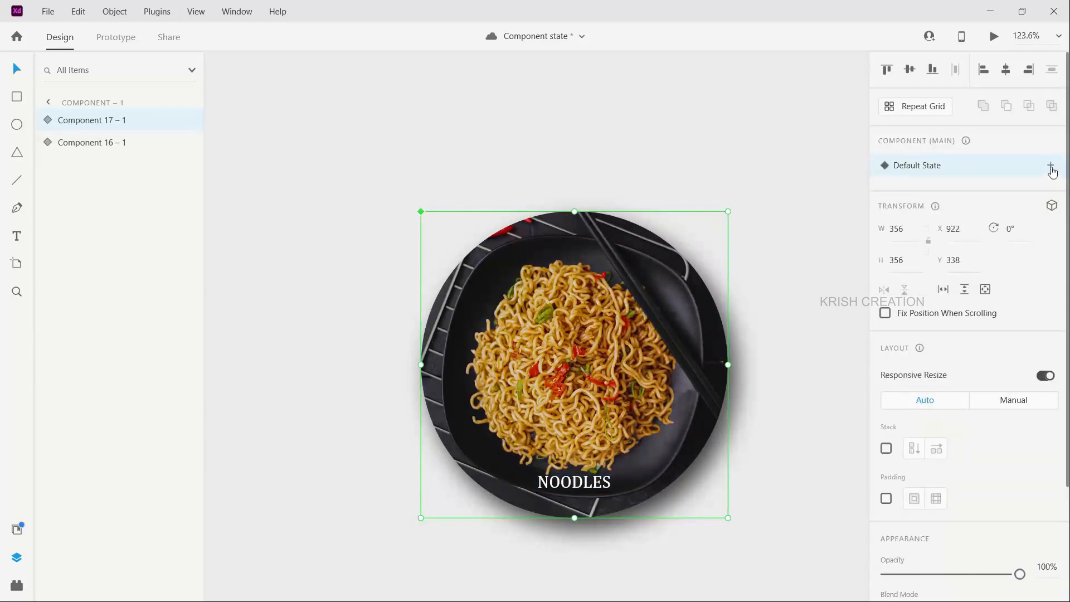
click(1051, 167)
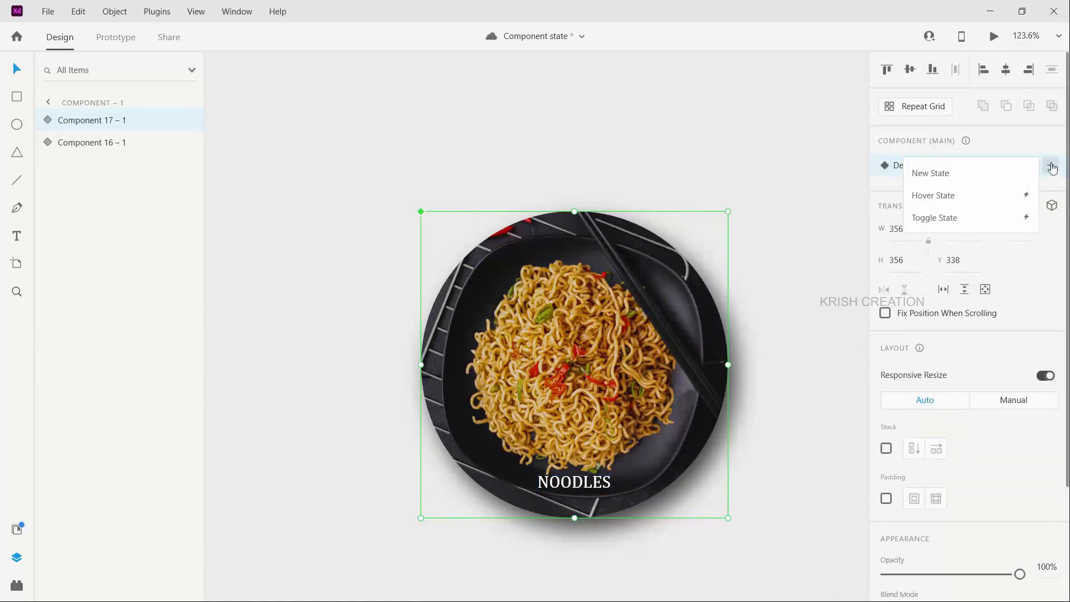
click(946, 200)
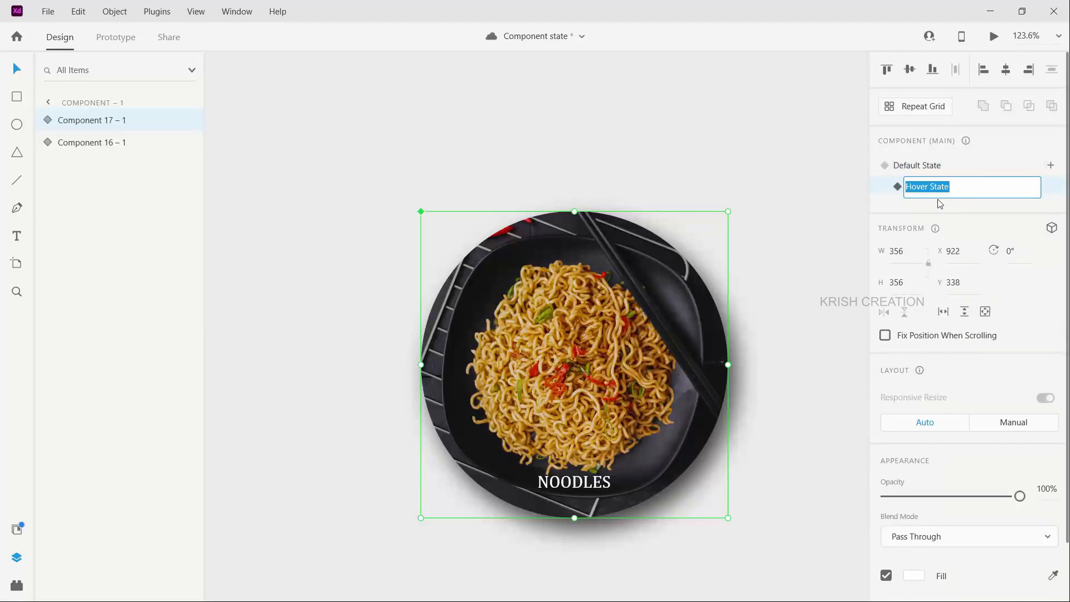
key(Return)
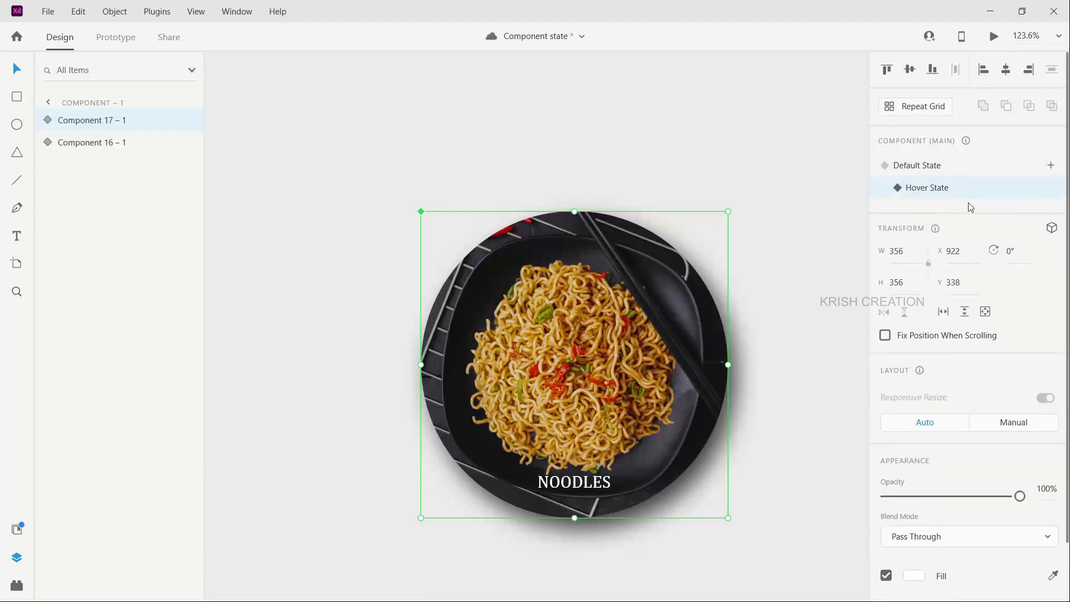
click(935, 168)
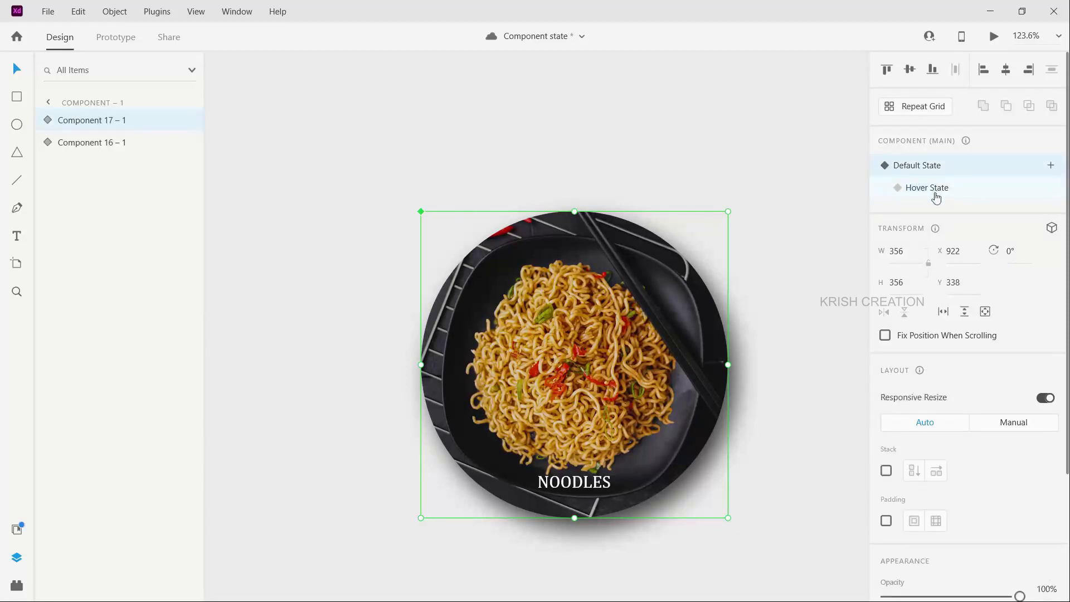
click(936, 197)
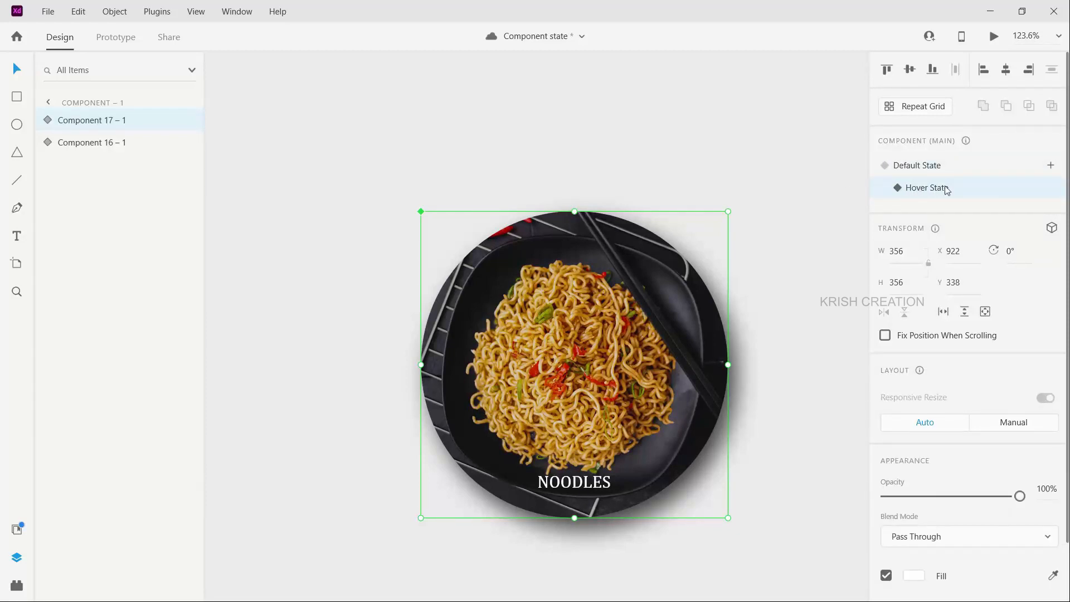
- In the component's default state, set the NOODLES label's opacity to 0%
click(916, 169)
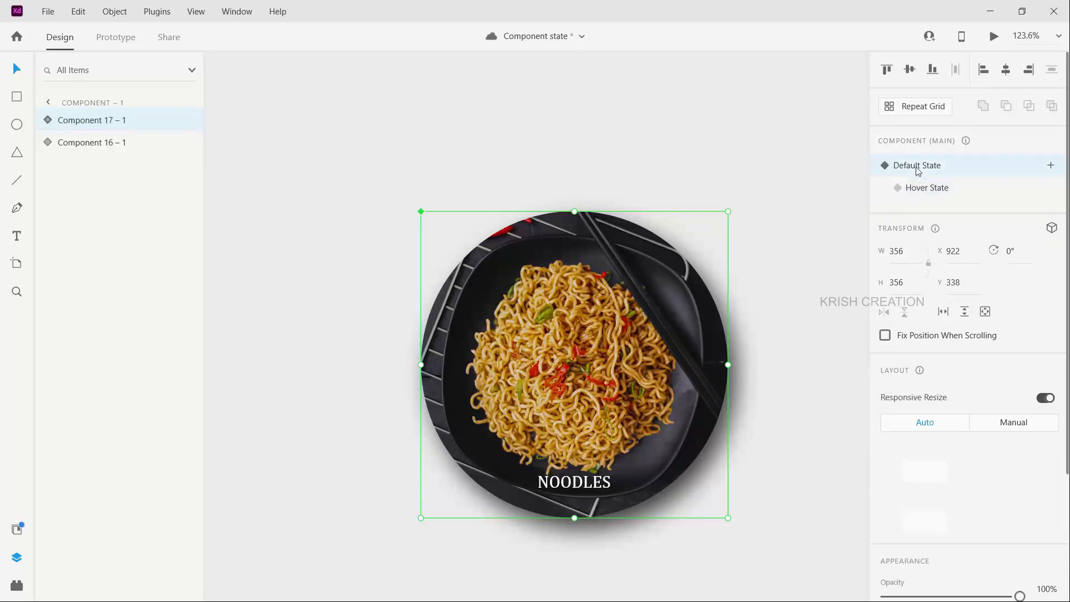
scroll(686, 495, down, 2)
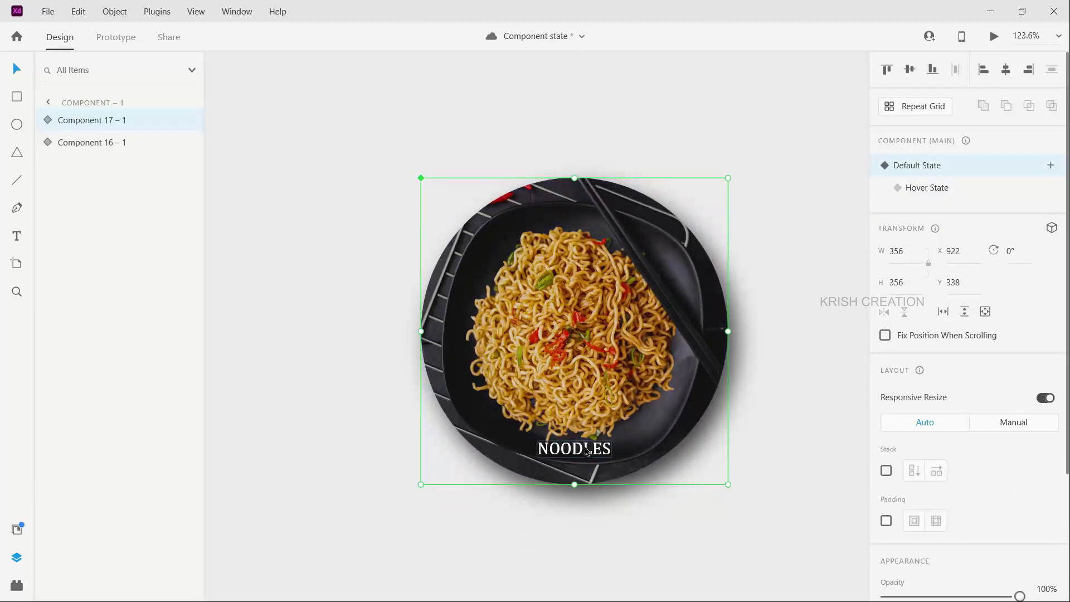
double_click(586, 449)
scroll(886, 490, down, 7)
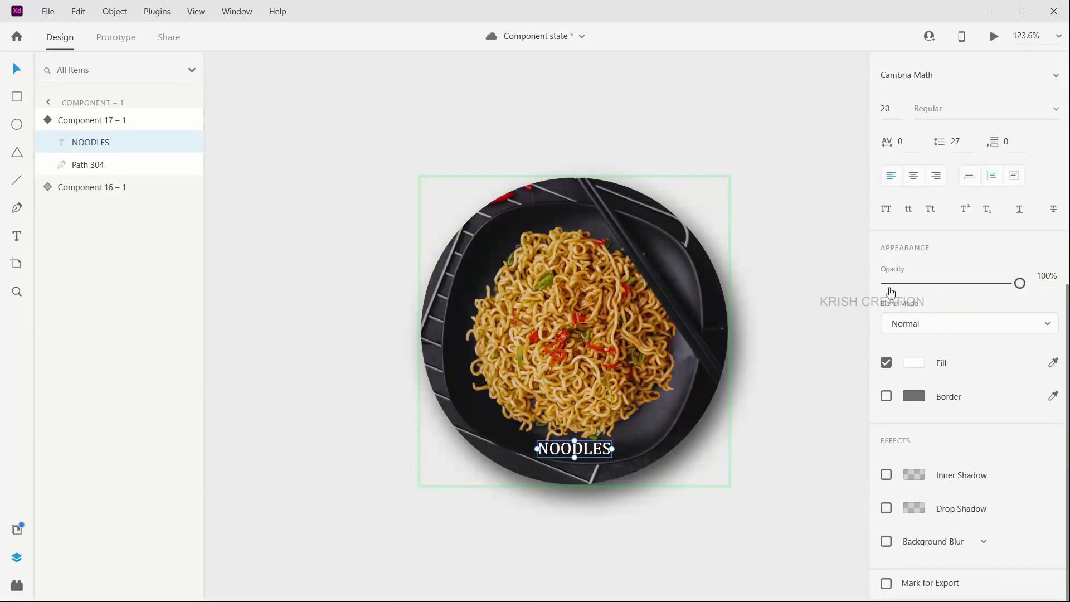
drag(890, 286, 836, 285)
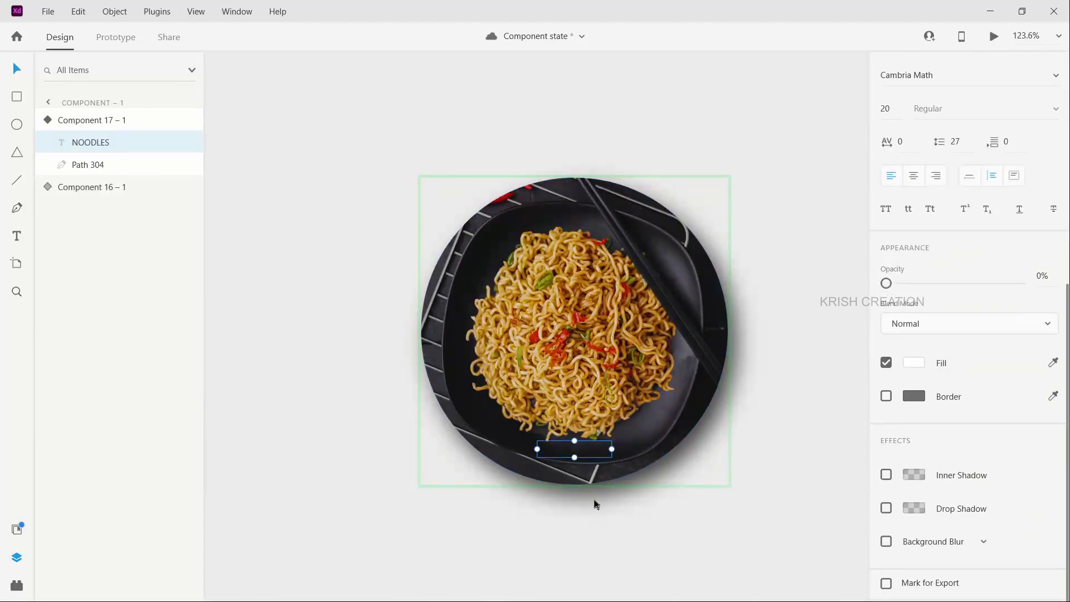
key(Escape)
click(585, 459)
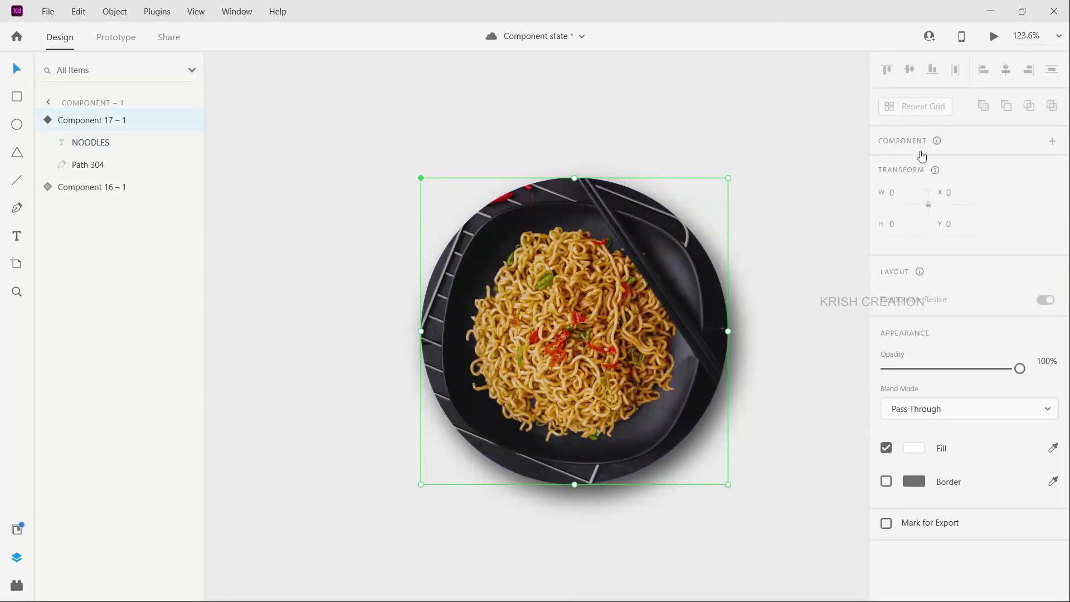
- In the hover state, set the component's fill to green #64F031 and check the fill colour of the NOODLES label
click(918, 190)
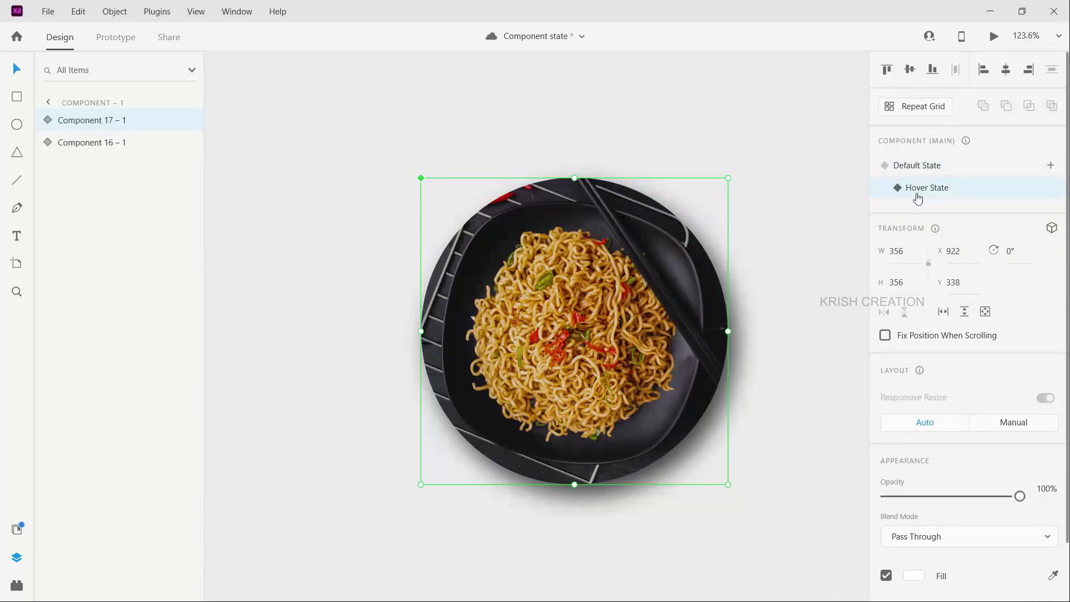
scroll(900, 417, down, 2)
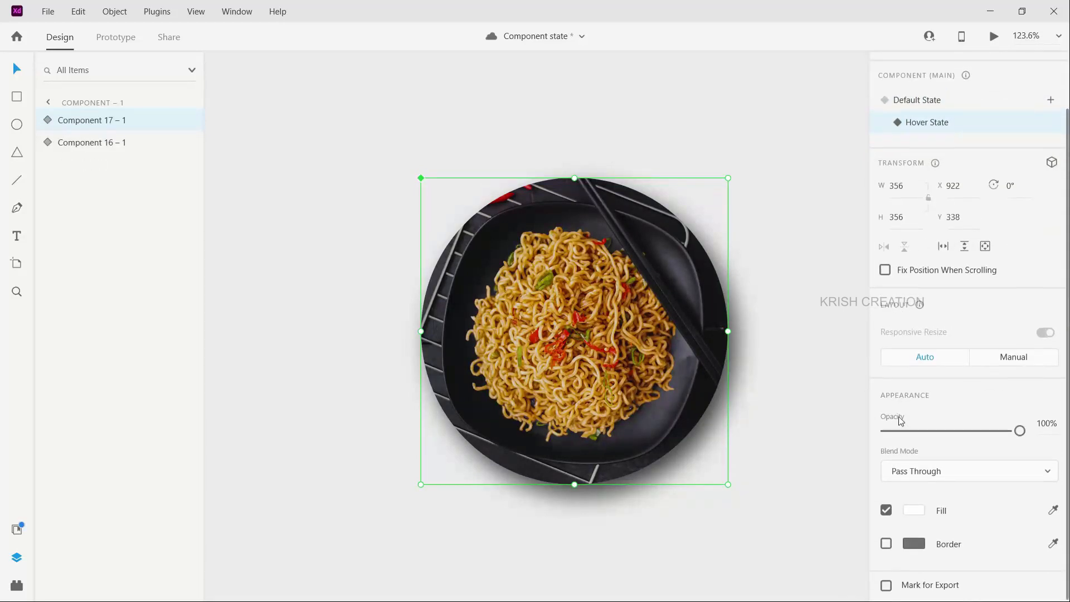
click(910, 514)
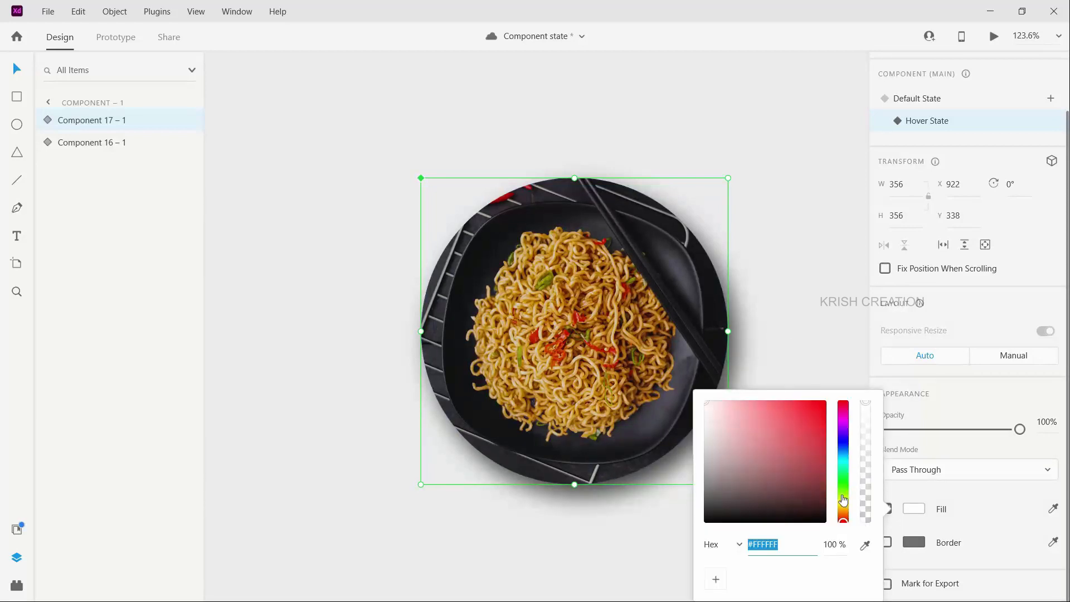
click(843, 487)
drag(797, 404, 795, 401)
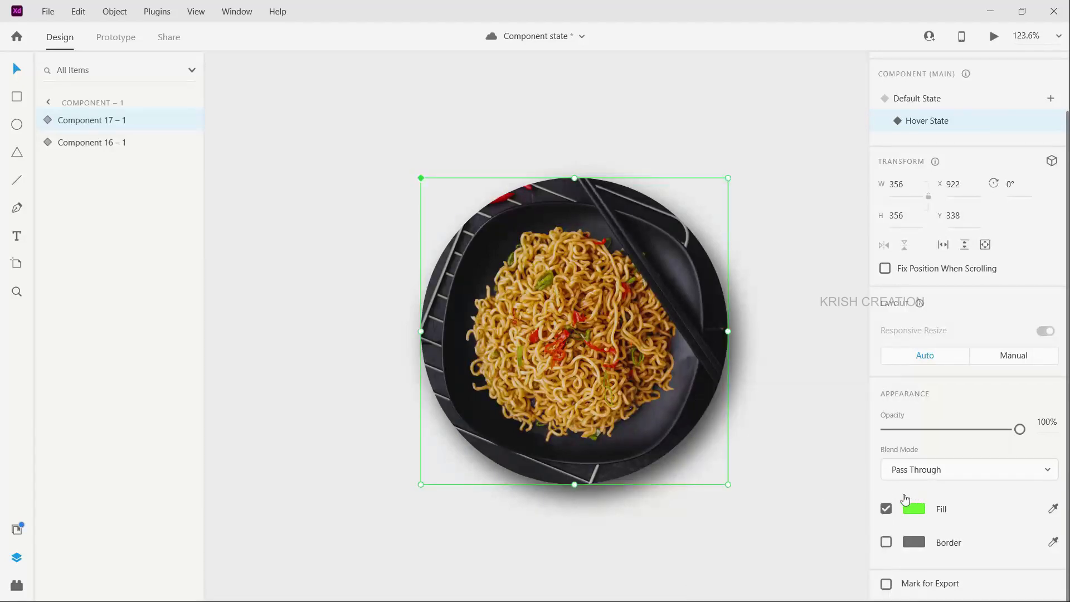
click(919, 505)
double_click(581, 450)
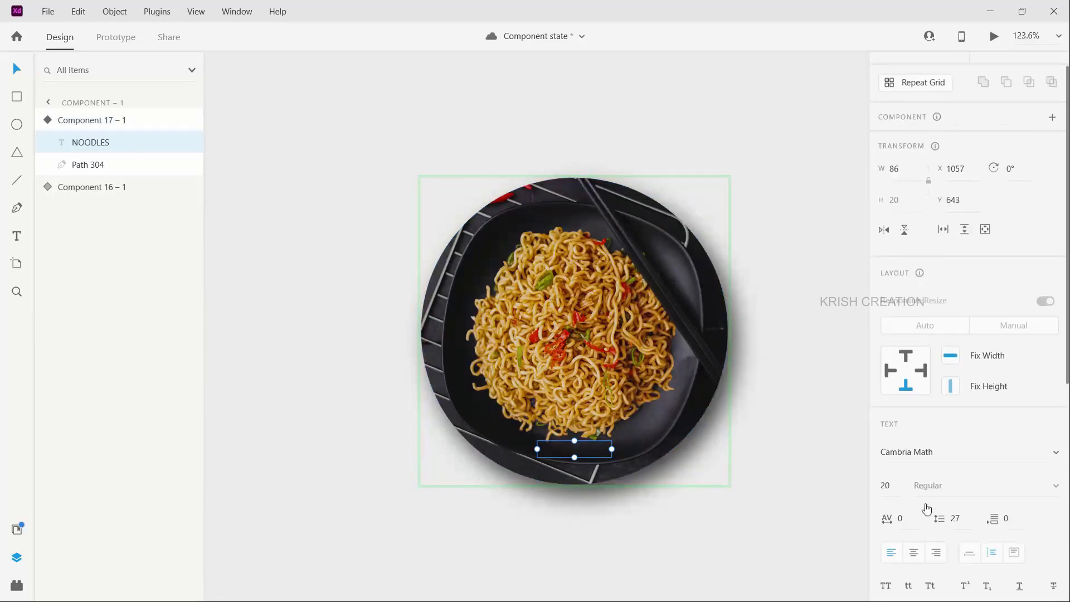
scroll(927, 506, down, 5)
click(911, 438)
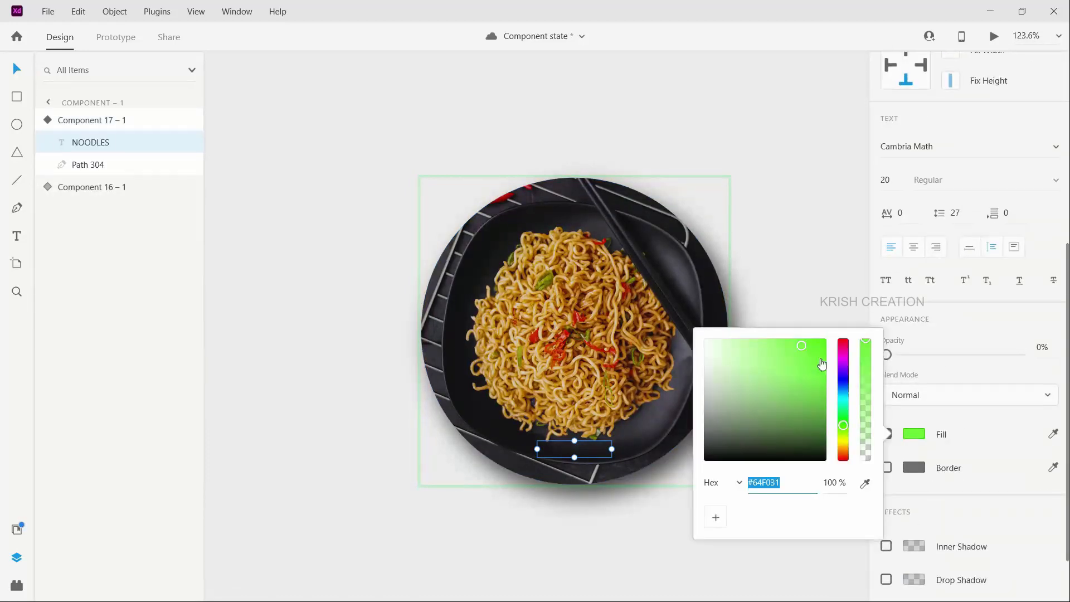
click(628, 581)
- In the hover state, change the plate circle's fill from the noodle picture to solid bright green #71FC22
click(556, 407)
double_click(557, 410)
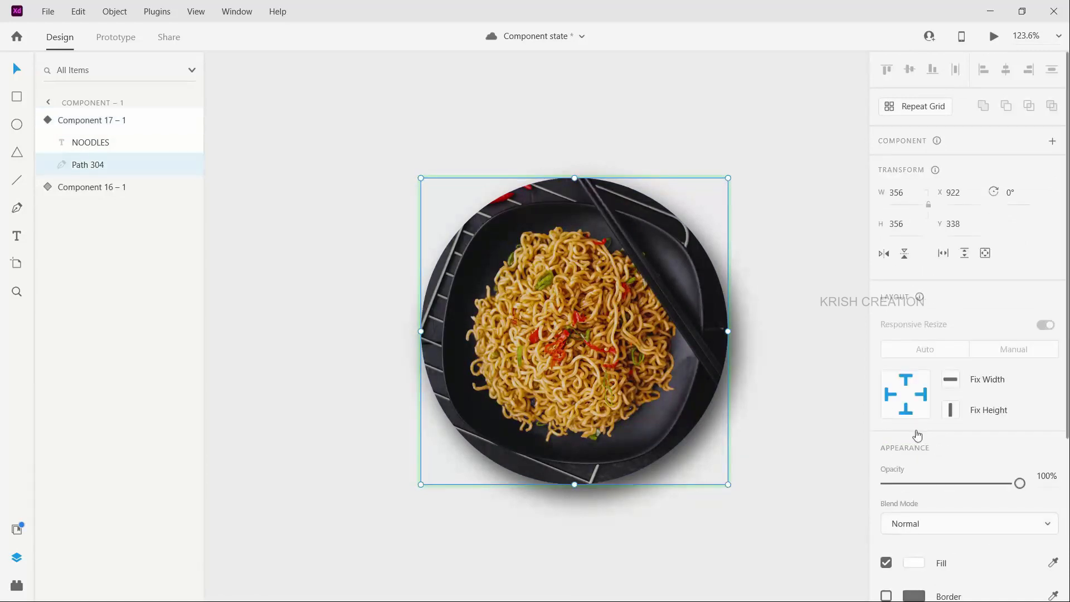
scroll(917, 446, down, 4)
click(914, 329)
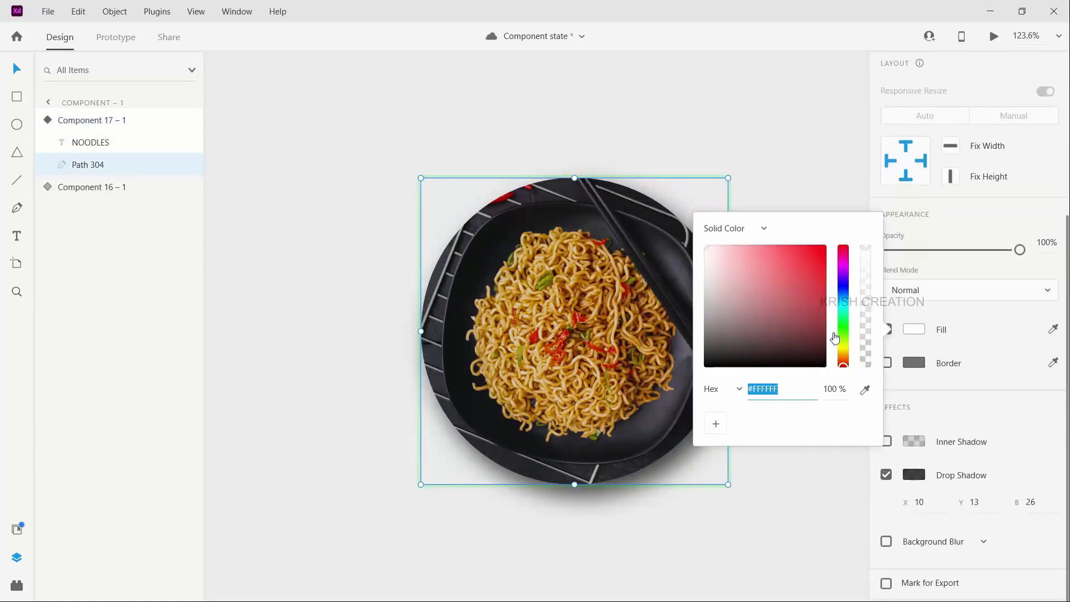
click(844, 334)
click(812, 254)
drag(812, 254, 809, 246)
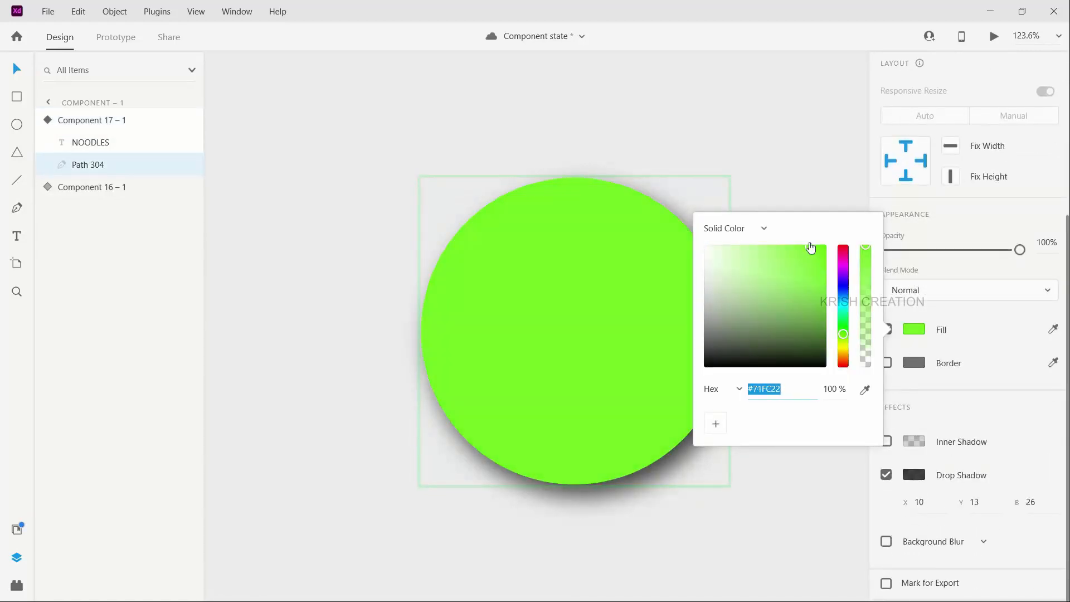
click(569, 335)
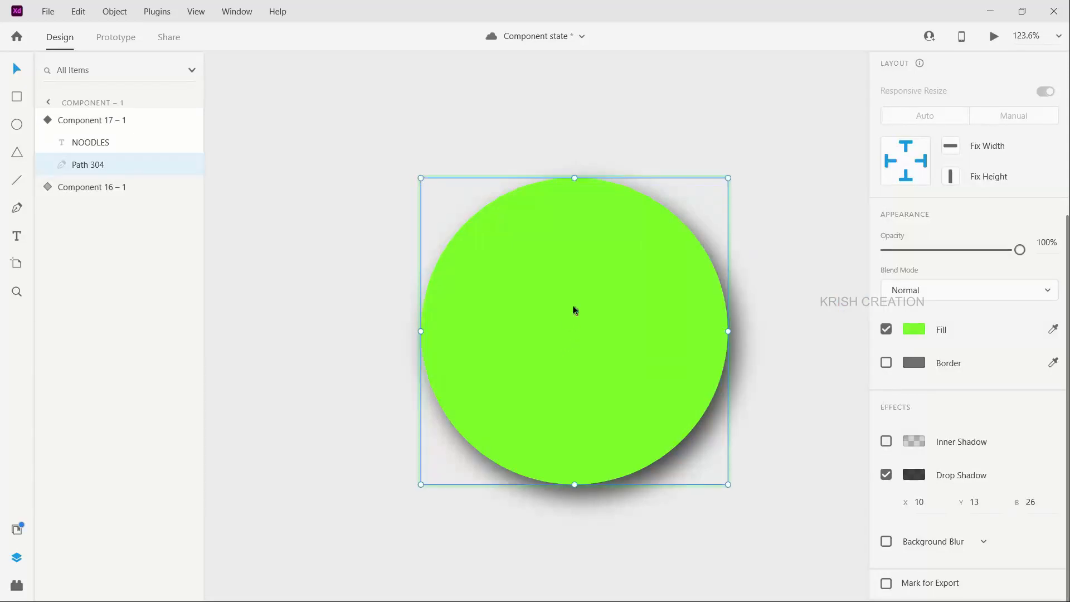
- Set the NOODLES label's opacity to 100% and its fill to white #FFFFFF in the hover state
click(575, 455)
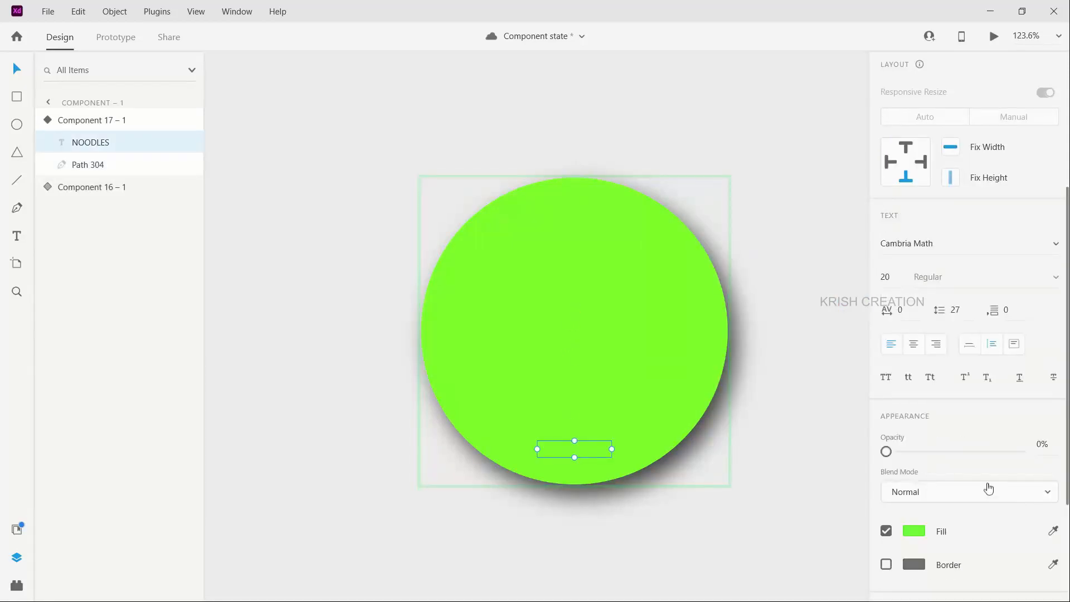
drag(886, 453, 1022, 456)
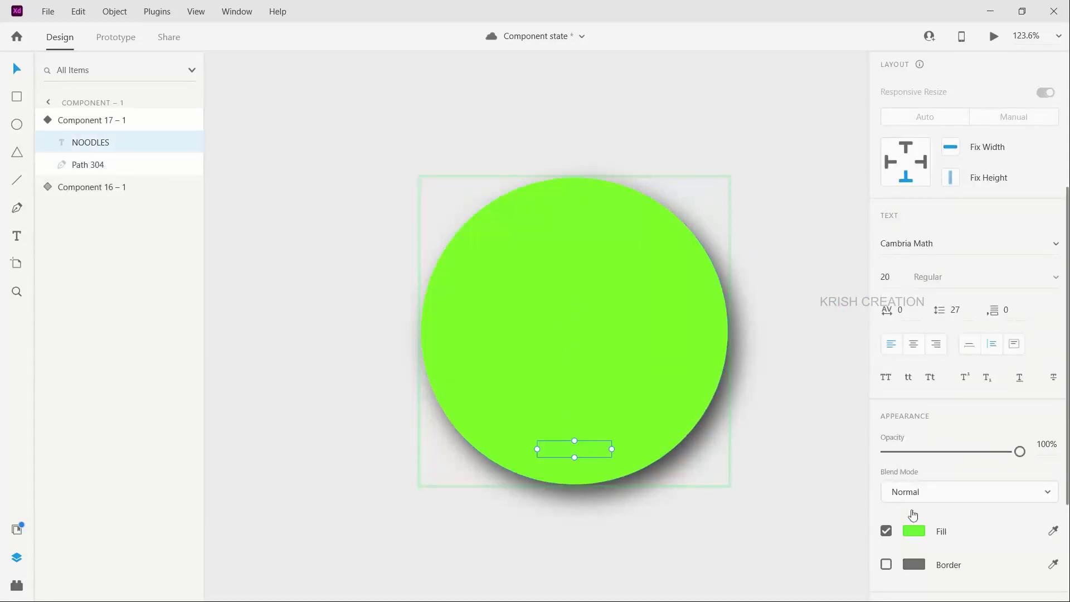
click(912, 534)
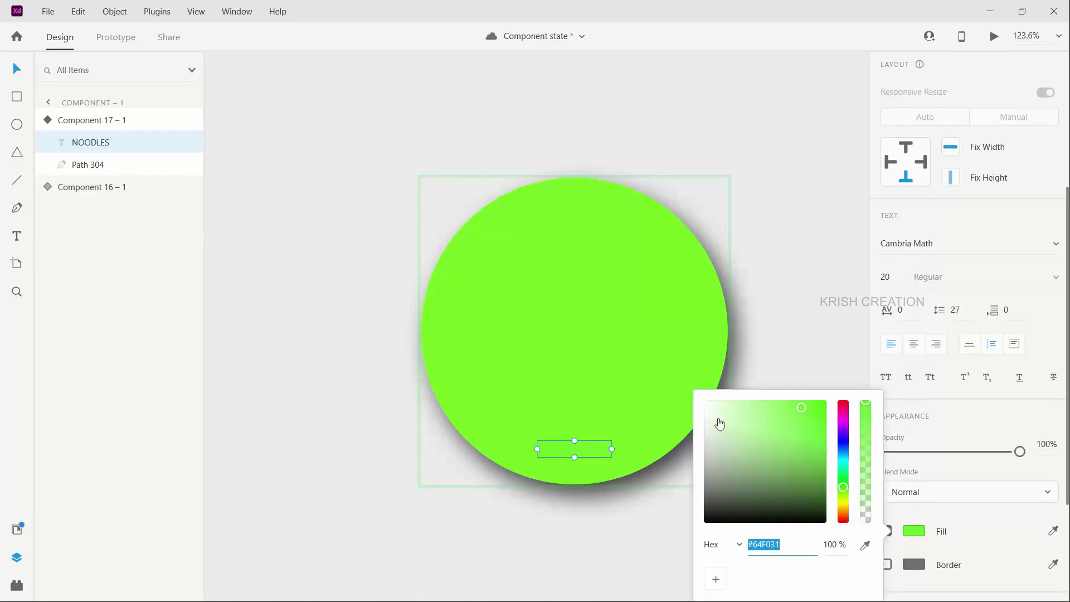
click(706, 402)
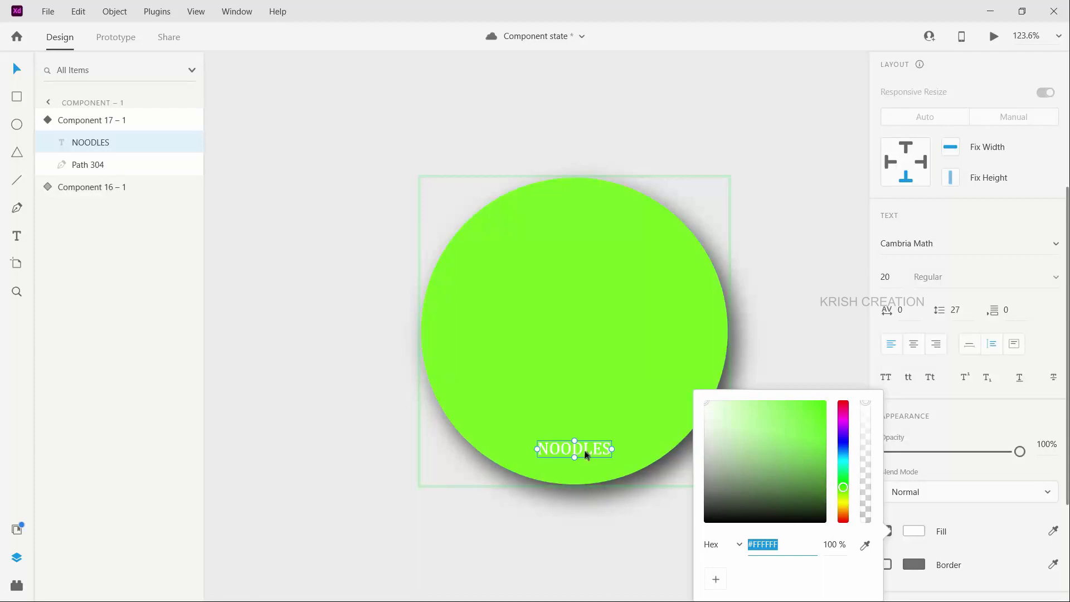
- Increase the NOODLES label's font size to 70
click(895, 279)
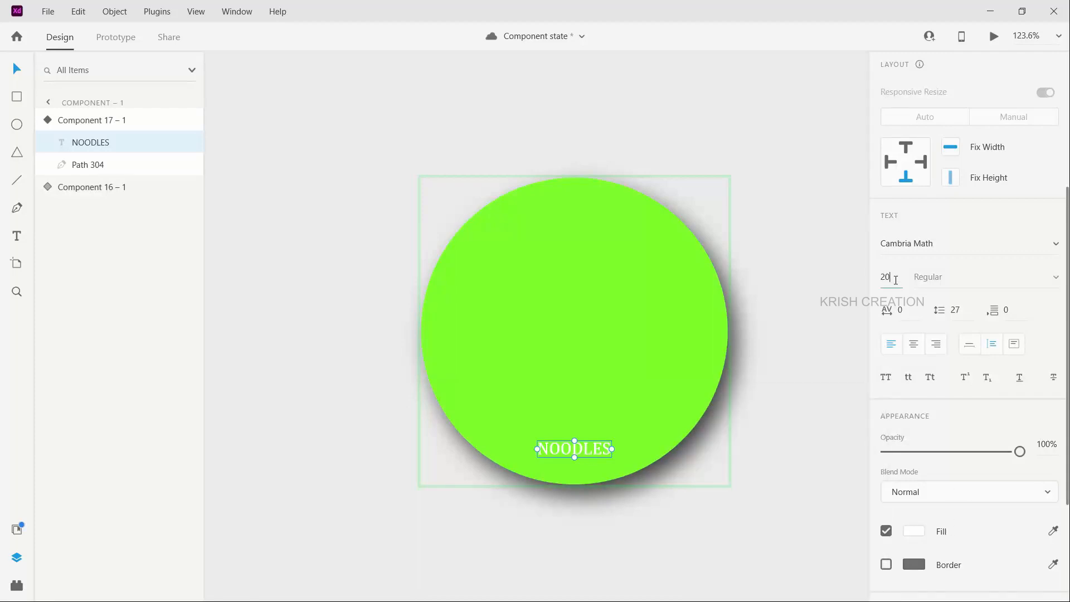
key(shift+Up)
key(shift+Up)
key(shift+Up)
key(shift+Up)
key(shift+Up)
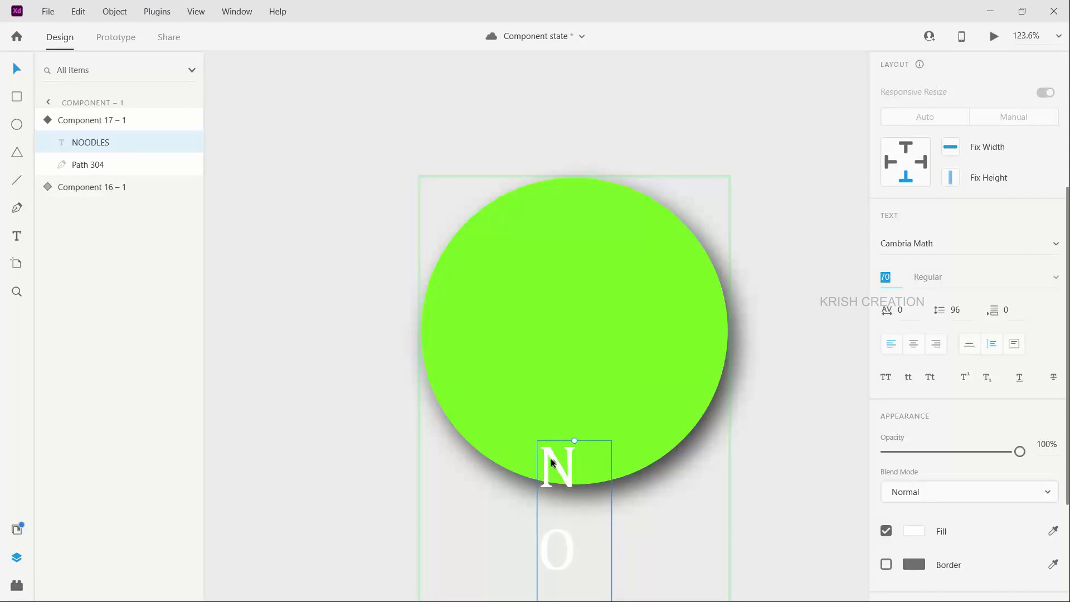
- Widen the NOODLES text box until the word fits on one line and centre it on the green circle
drag(551, 463, 760, 425)
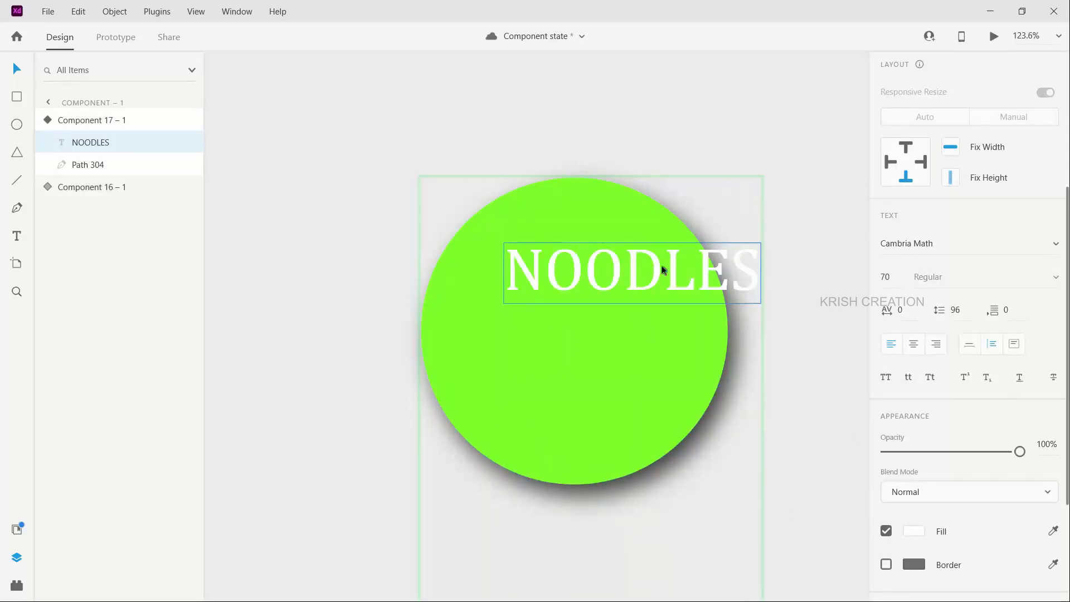
drag(633, 296, 580, 325)
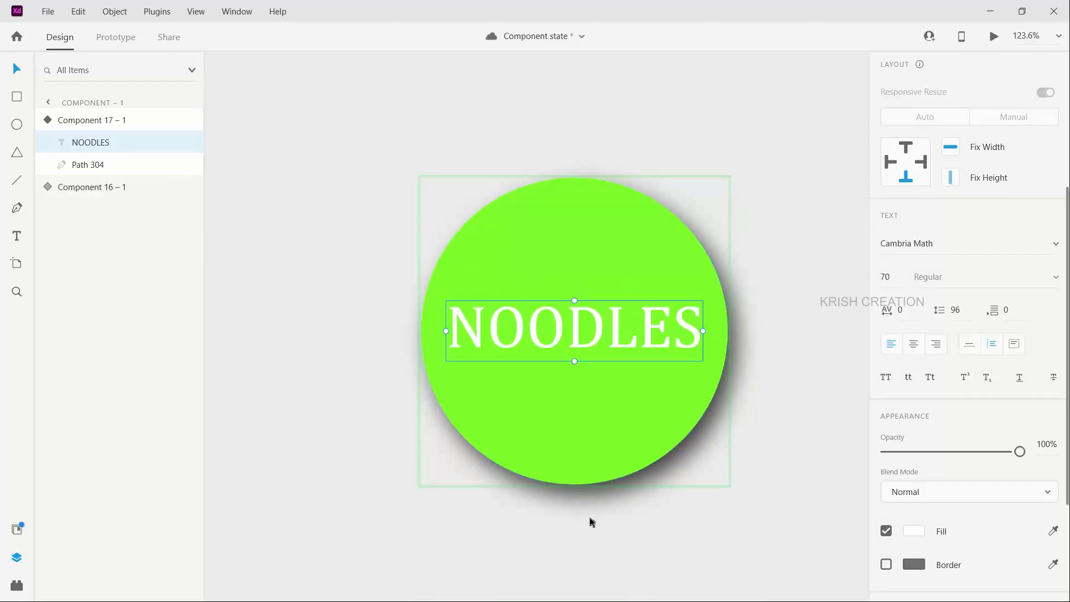
click(590, 484)
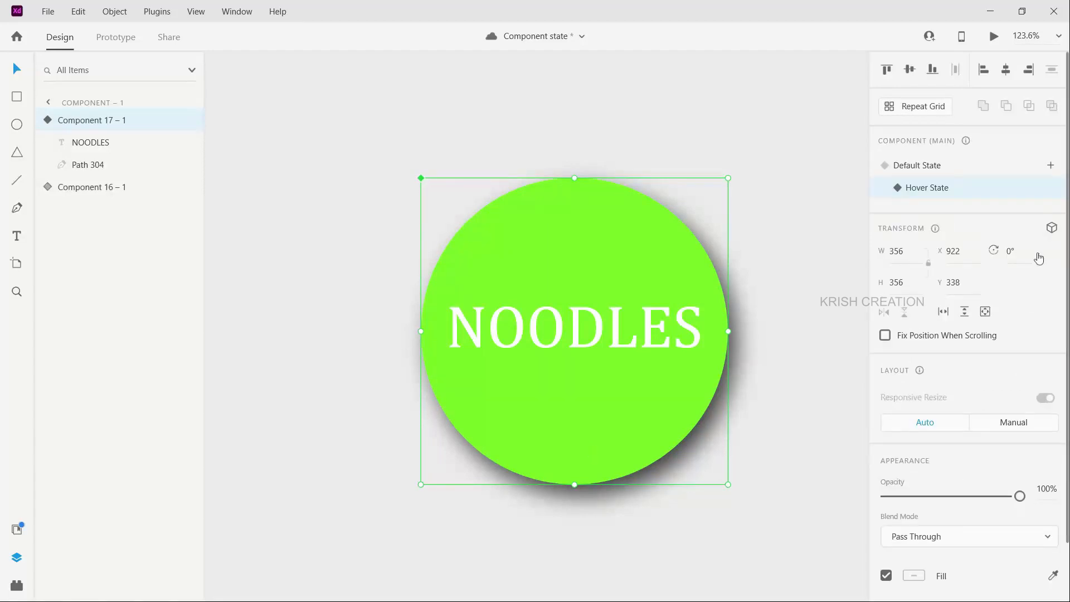
- Compare the plate component's default and hover states, ending on the default state
click(929, 172)
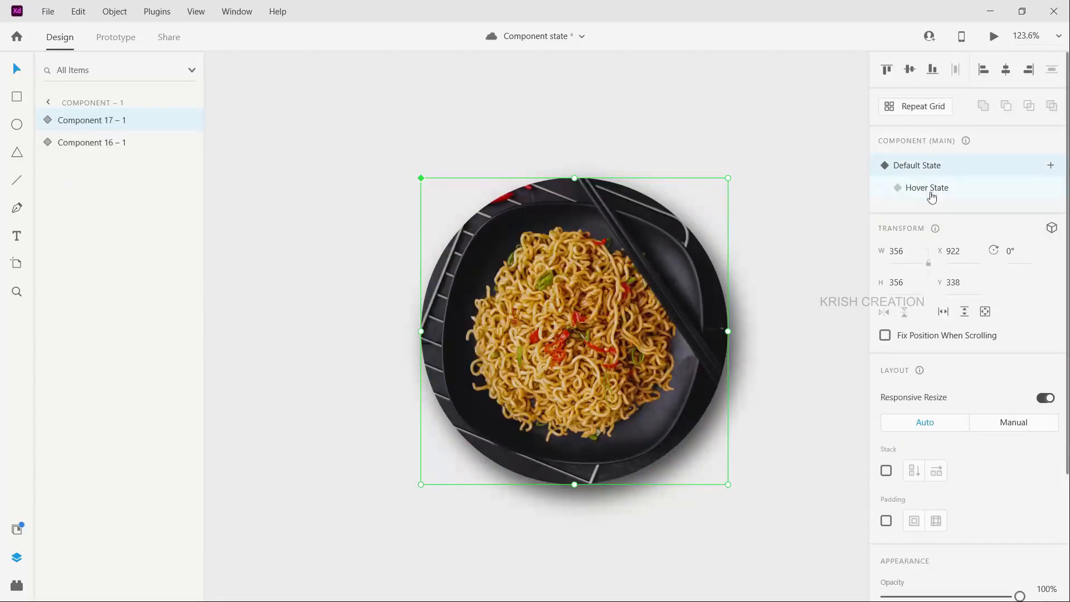
click(930, 192)
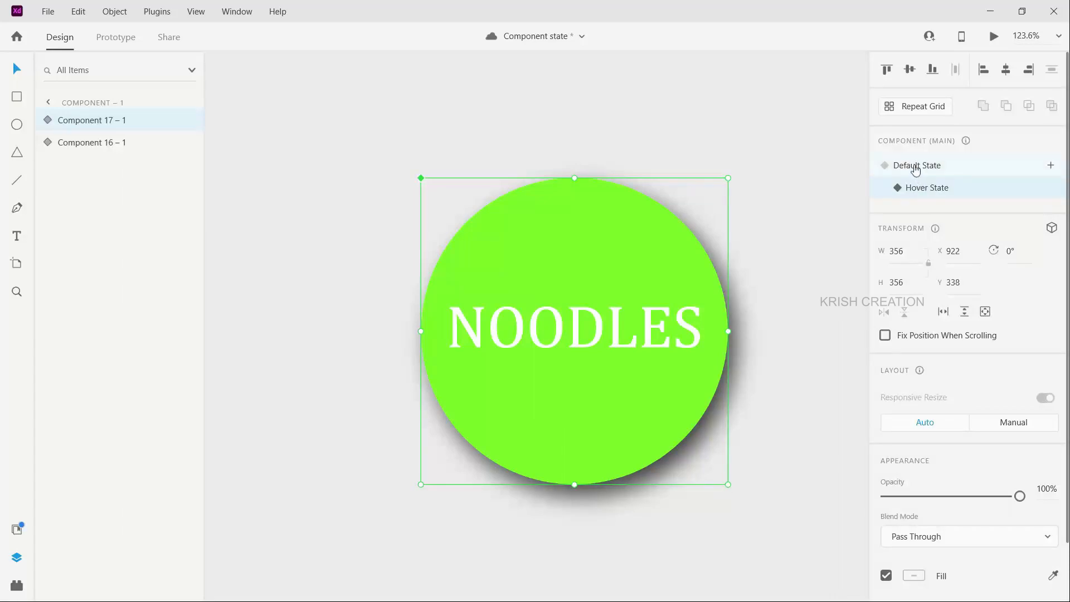
click(915, 168)
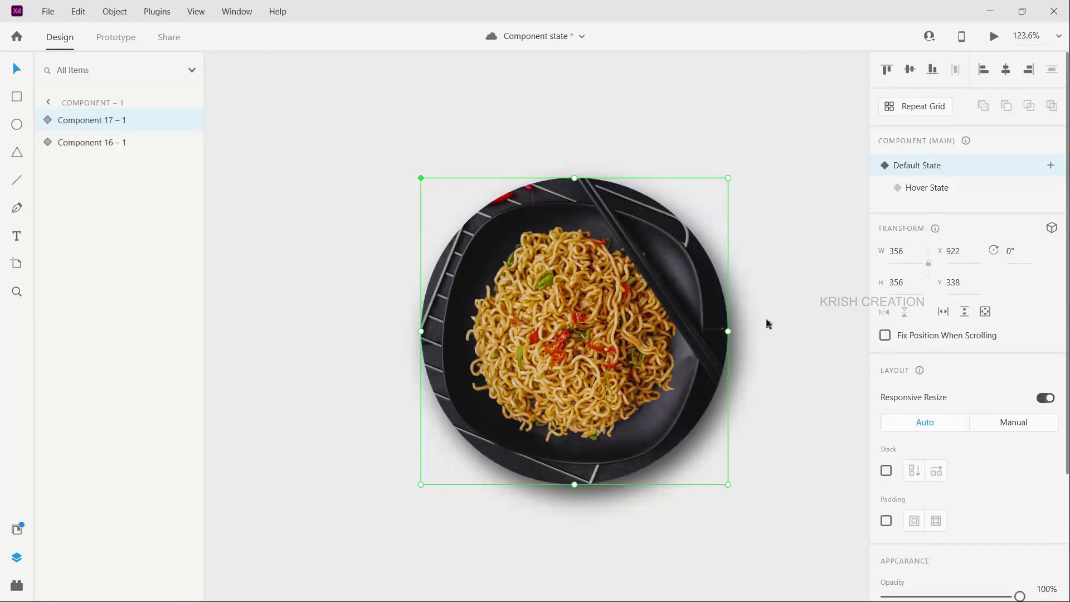
- In the prototype settings, change the plate's hover interaction to a Transition action with a duration of 0.6 s
click(106, 37)
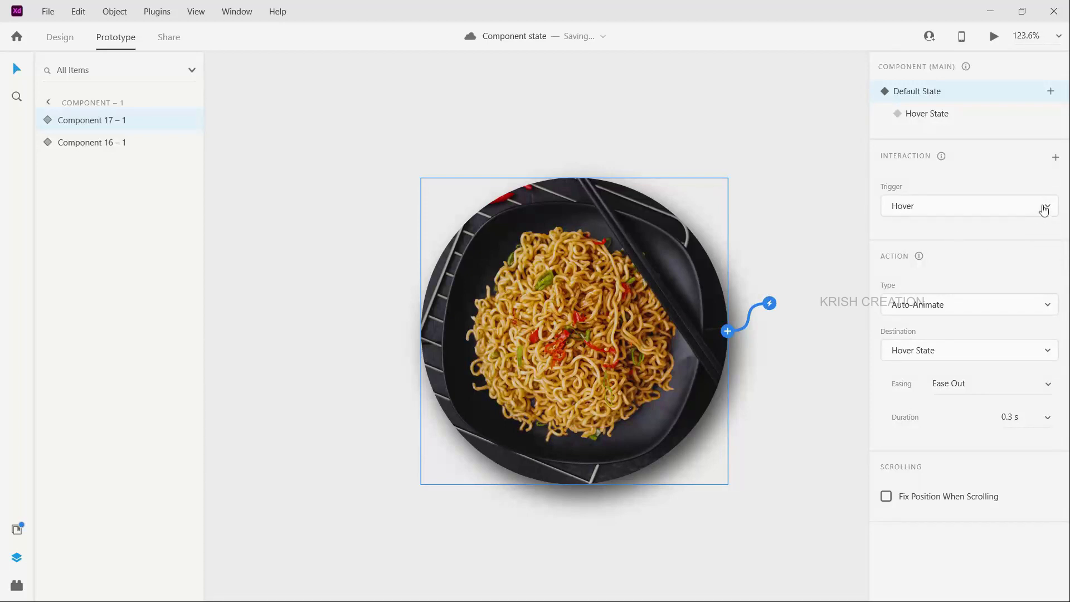
click(1044, 209)
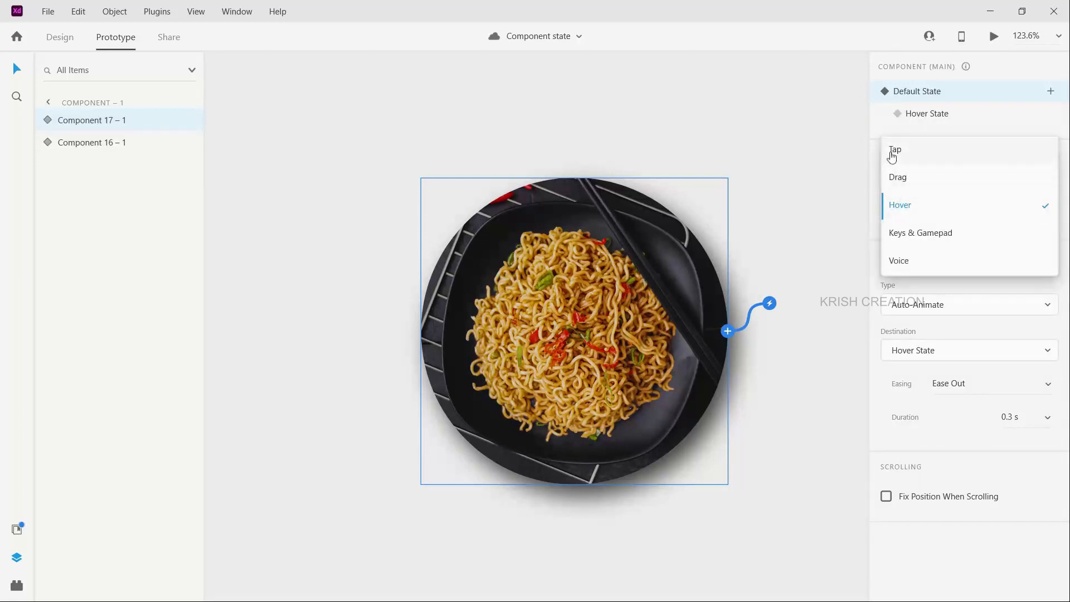
click(829, 245)
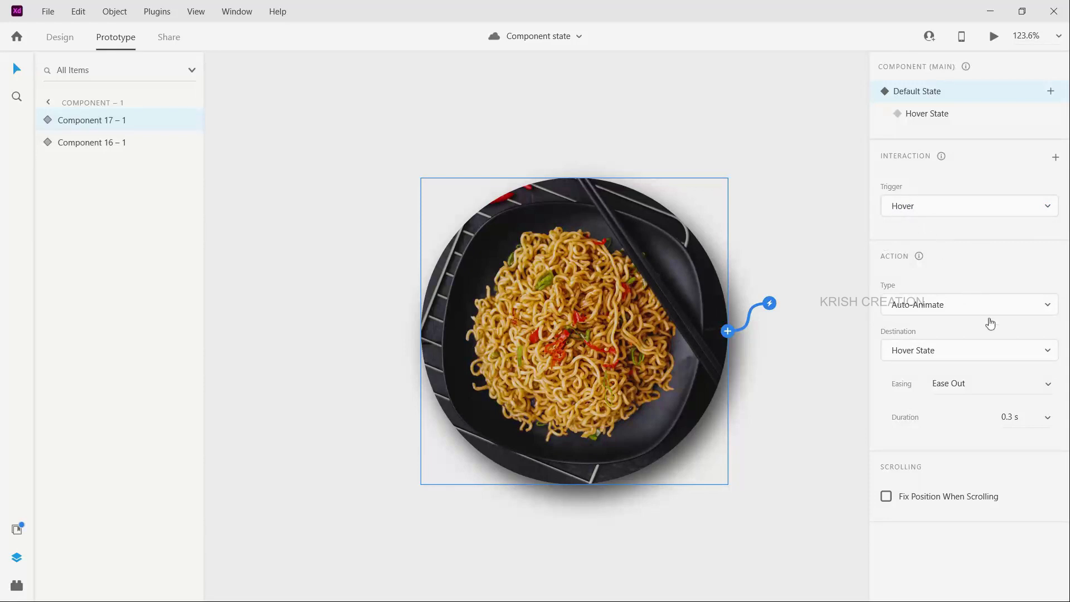
click(1044, 386)
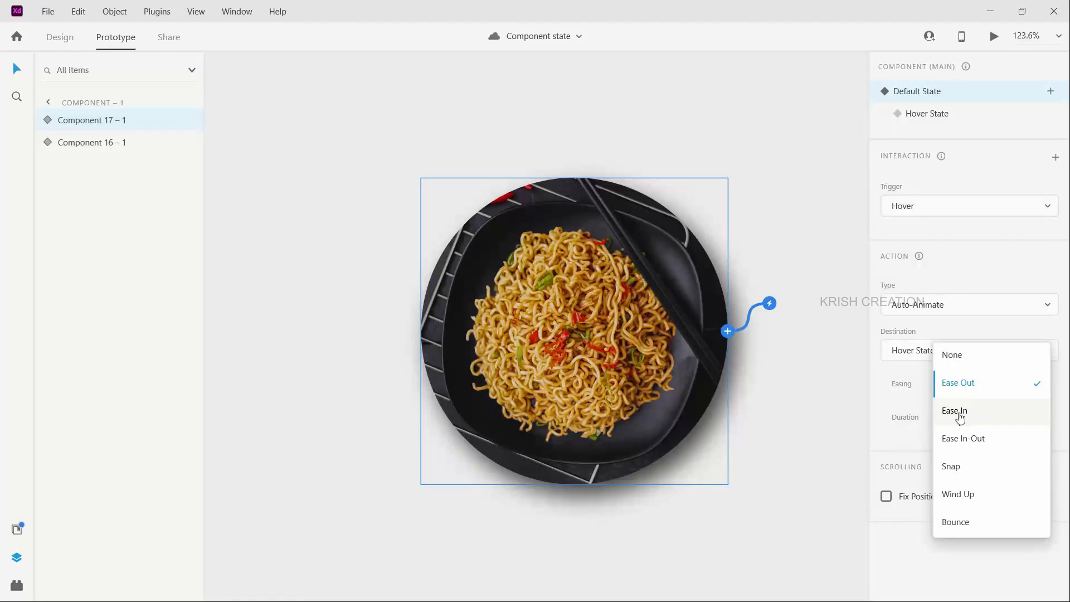
click(956, 304)
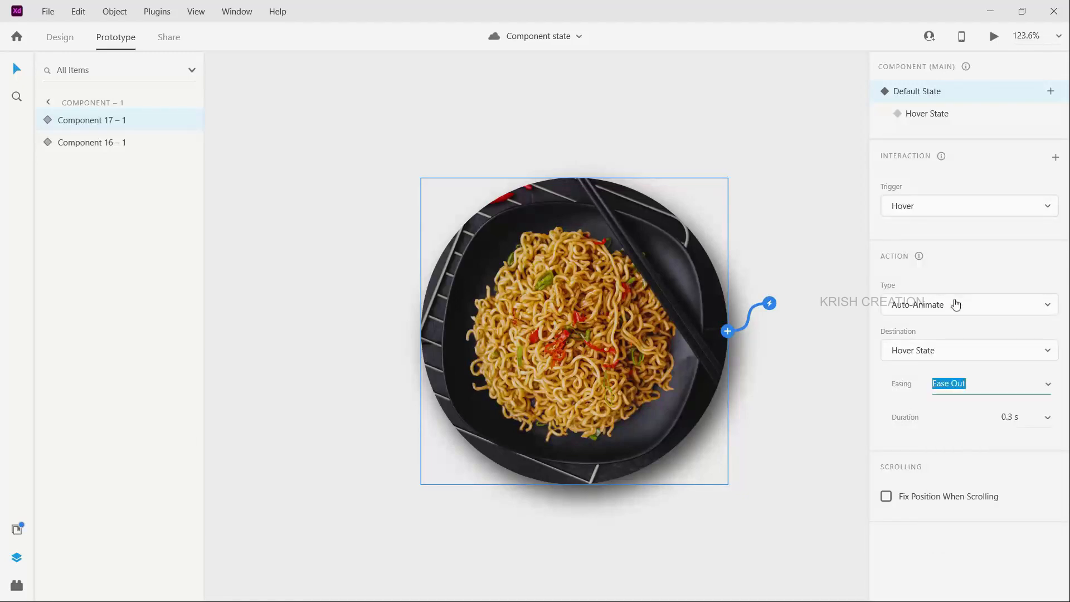
click(984, 306)
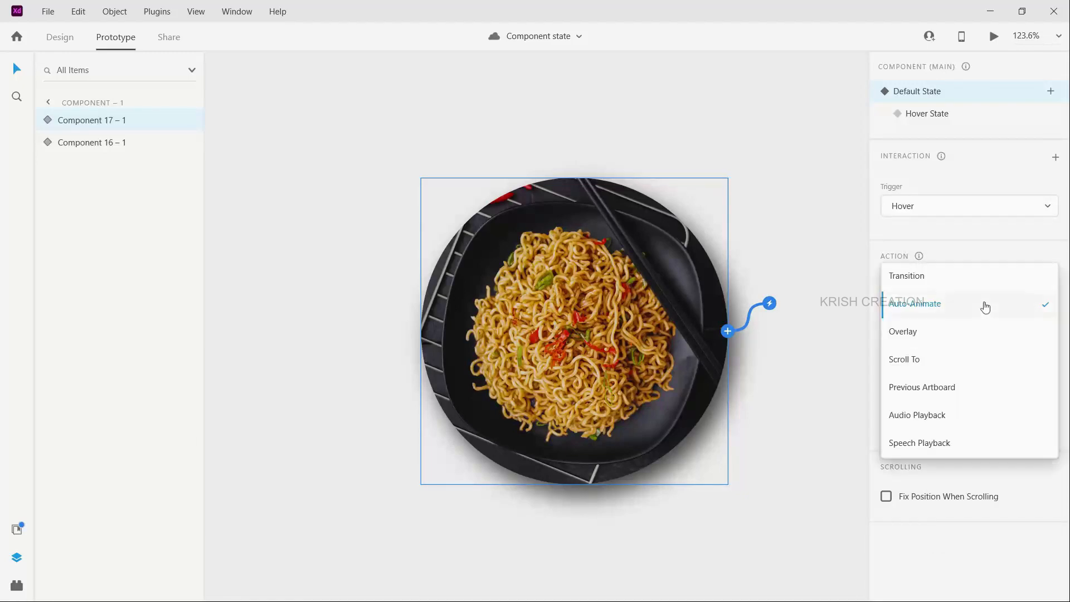
click(922, 281)
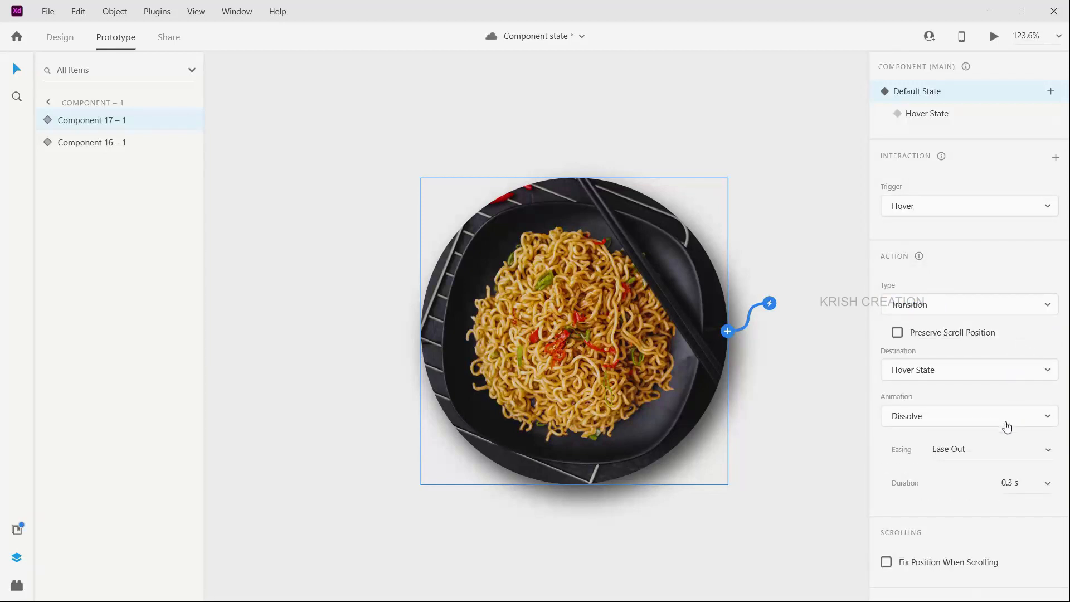
click(1044, 482)
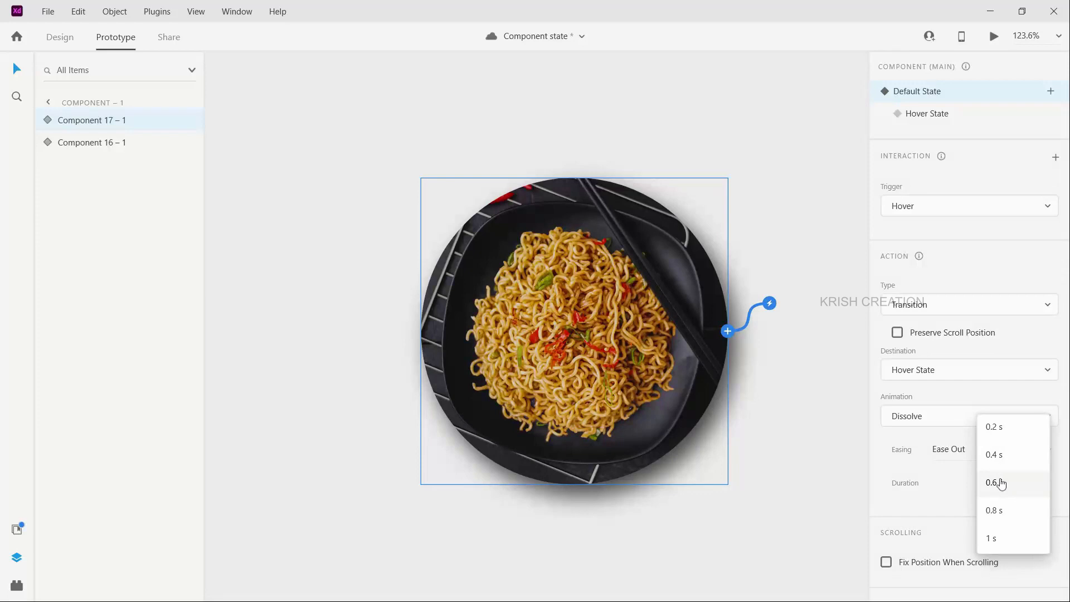
click(1000, 483)
- Preview the prototype, test the noodle plate's hover interaction, and close the preview
click(807, 465)
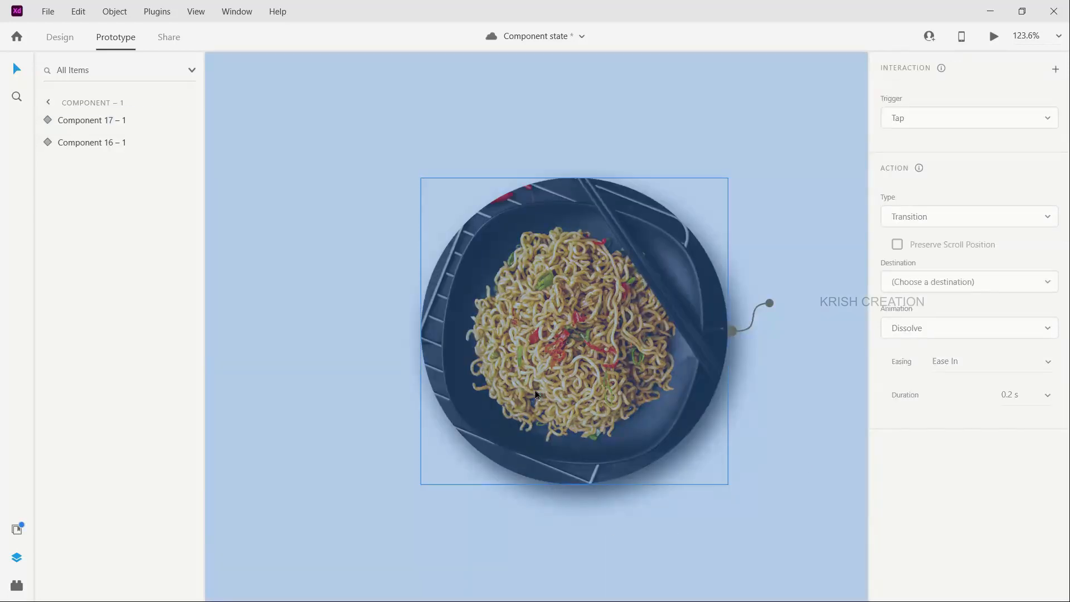
click(595, 384)
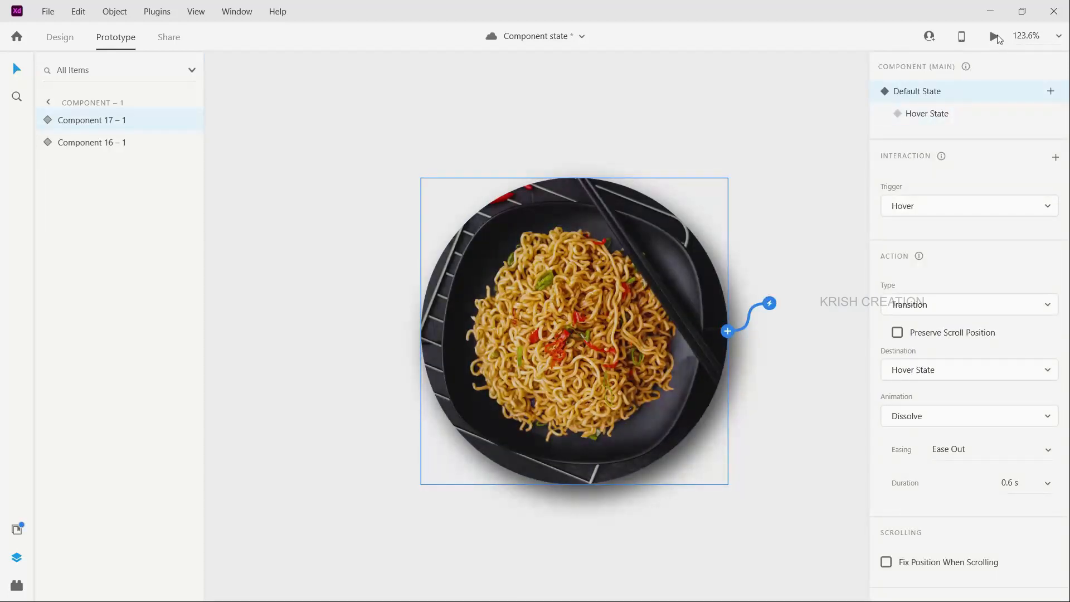
click(993, 37)
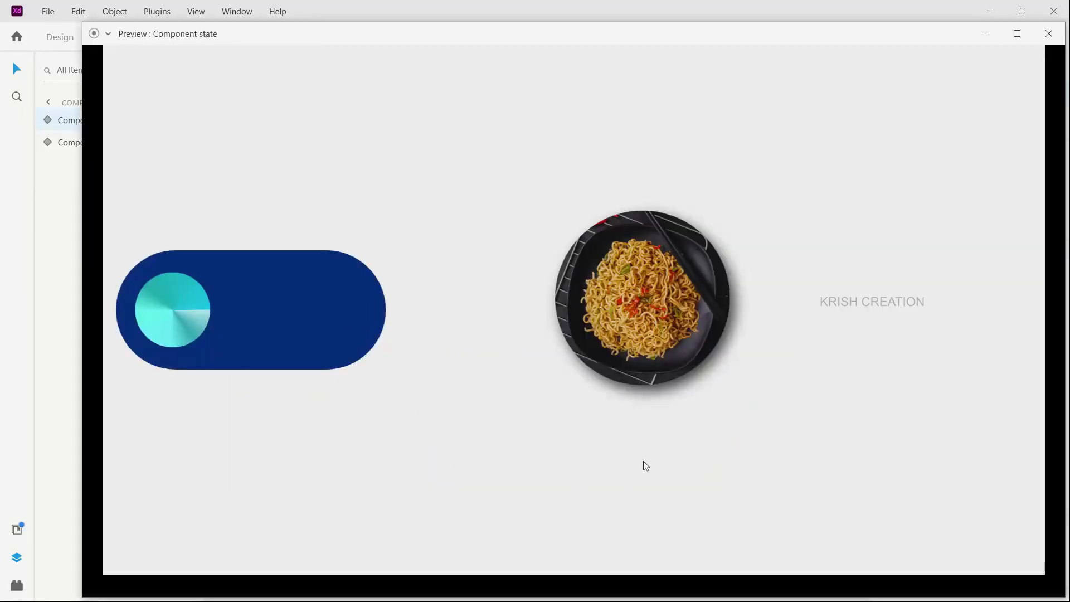
mouse_move(630, 308)
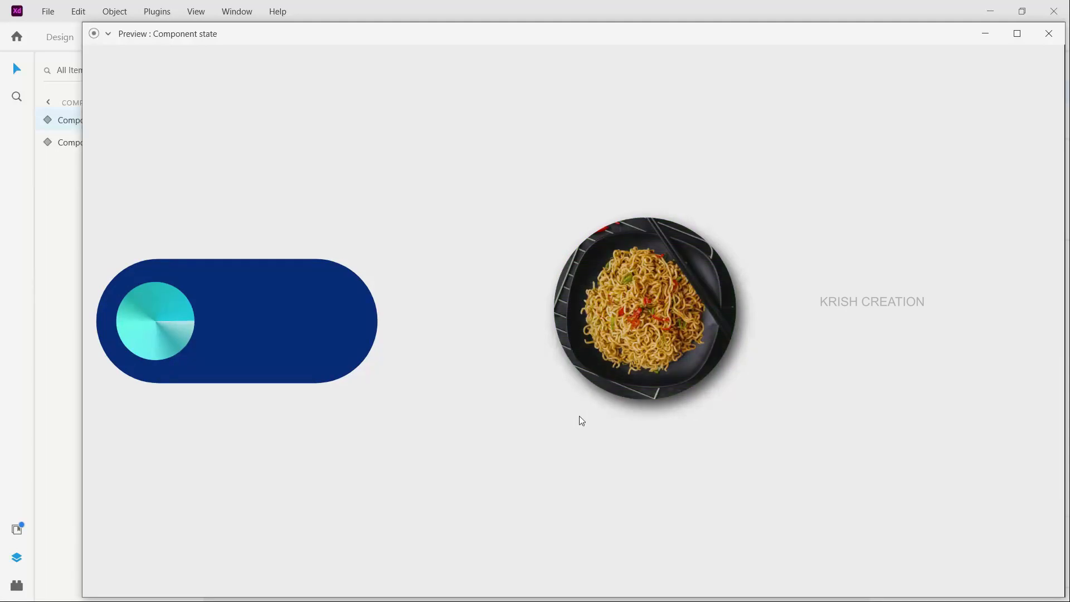
click(1048, 42)
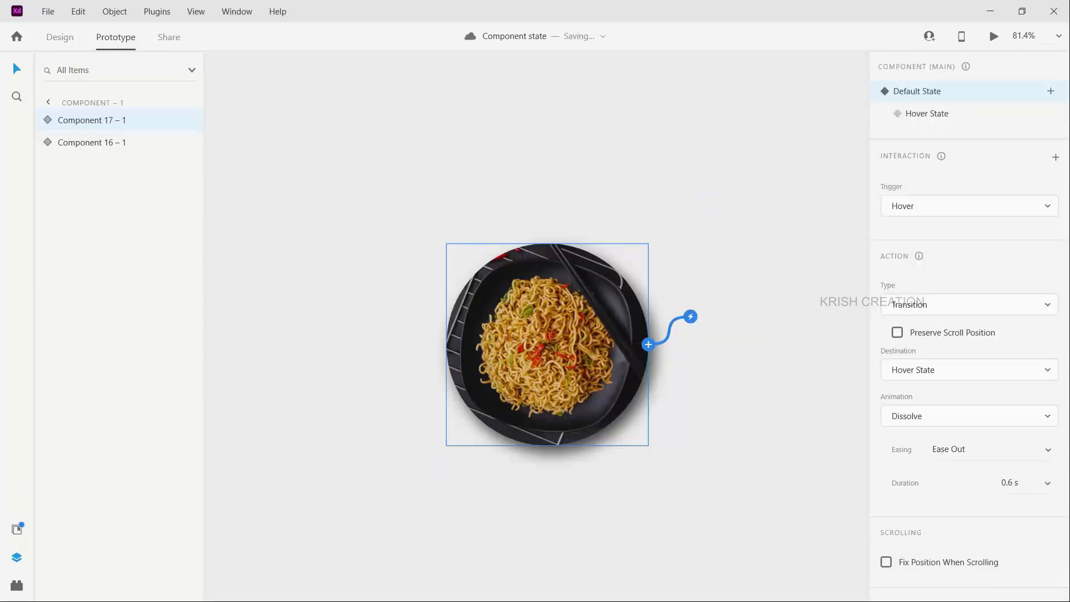
- Shift the noodle plate component to about X 1357, Y 352 and draw a circle about 372 wide between the toggle and the plate
scroll(674, 534, down, 3)
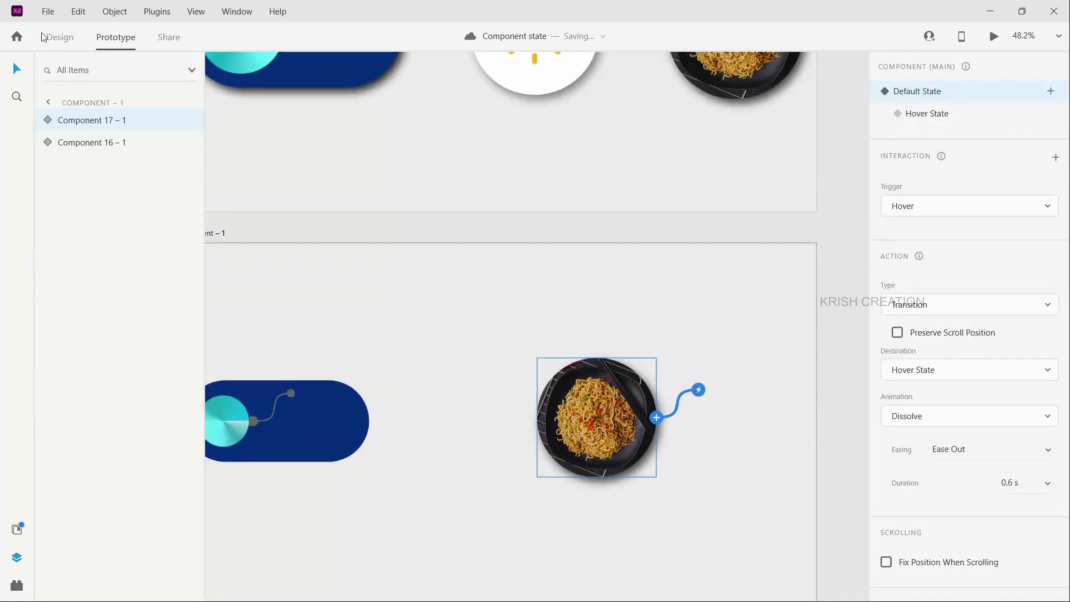
click(71, 49)
drag(562, 414, 652, 418)
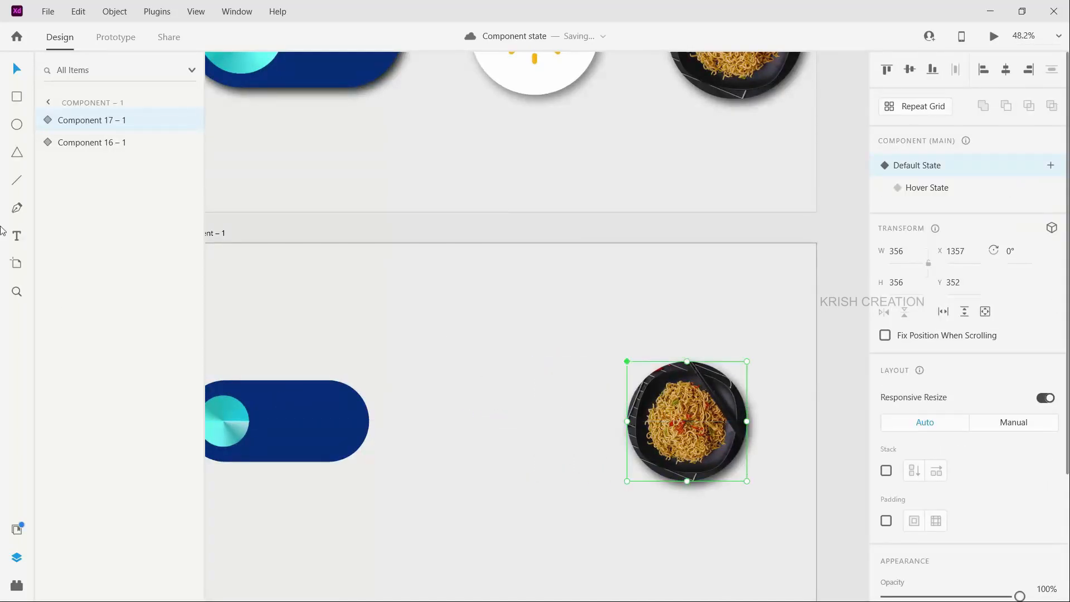
click(16, 123)
drag(435, 361, 572, 493)
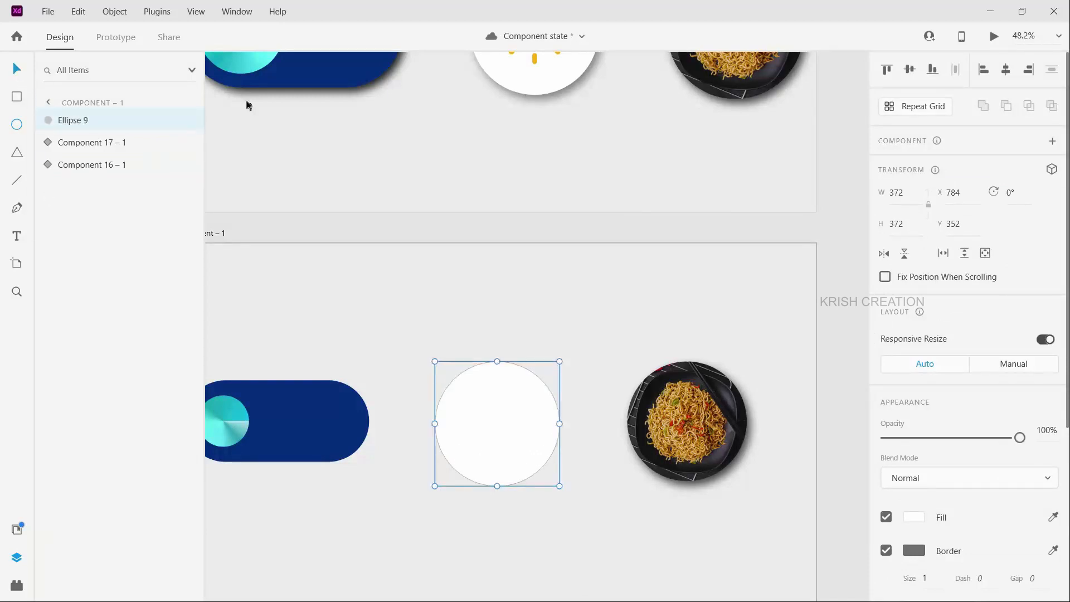
- Copy the orange sun icon from the upper artboard's round component and place it at the centre of the new circle
scroll(574, 127, up, 1)
double_click(532, 72)
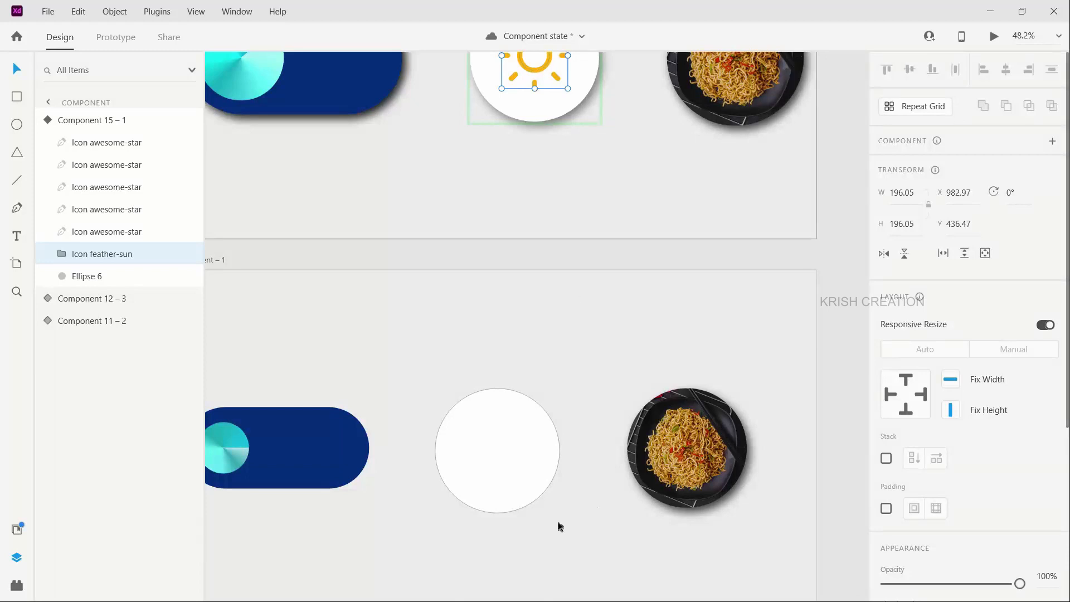
click(484, 446)
key(ctrl+v)
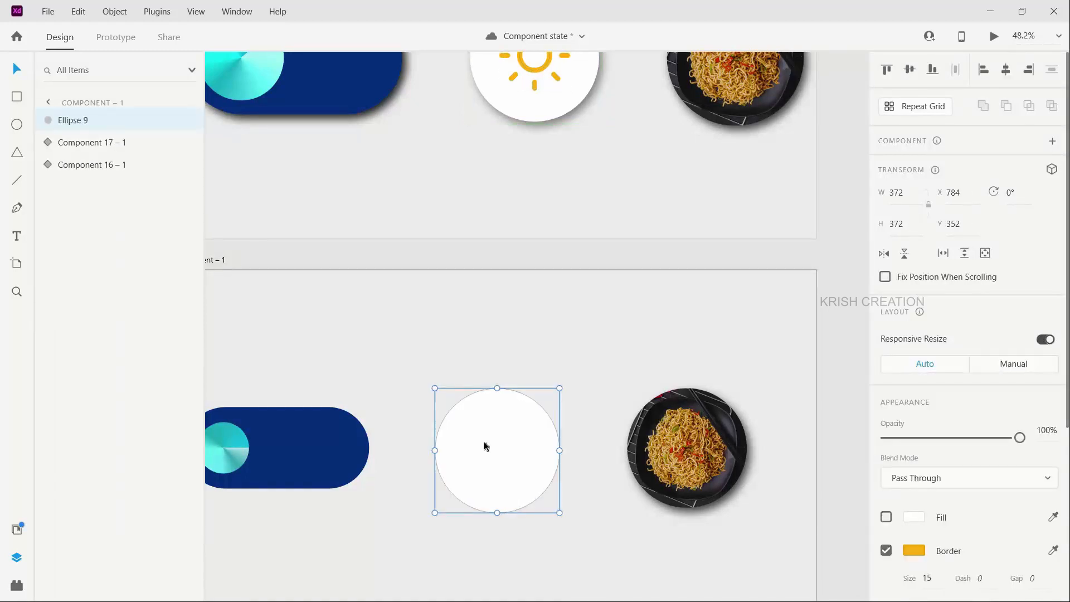
drag(530, 460, 494, 466)
- Search the Icons 4 Design plugin for STAR and place one large and one small solid star above the sun icon inside the circle
click(9, 590)
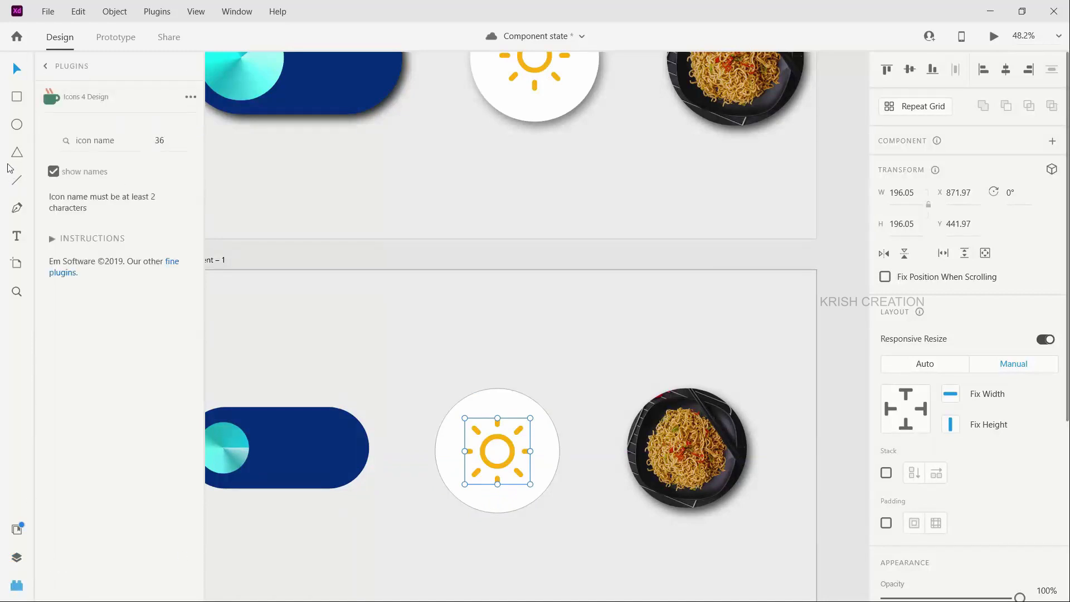
click(88, 140)
text(STAR)
key(Return)
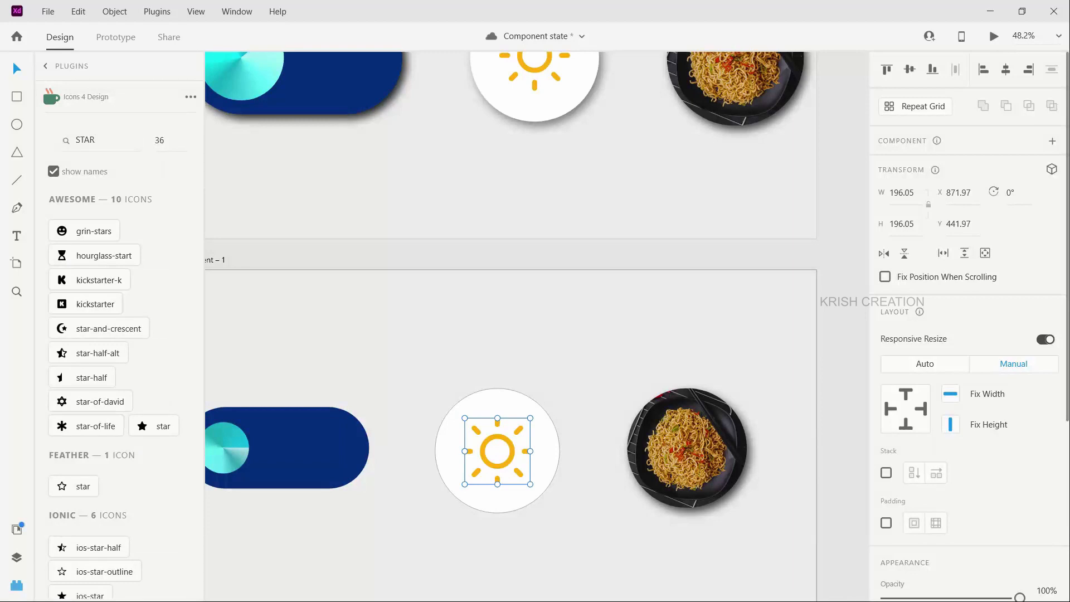
click(449, 421)
drag(144, 426, 522, 410)
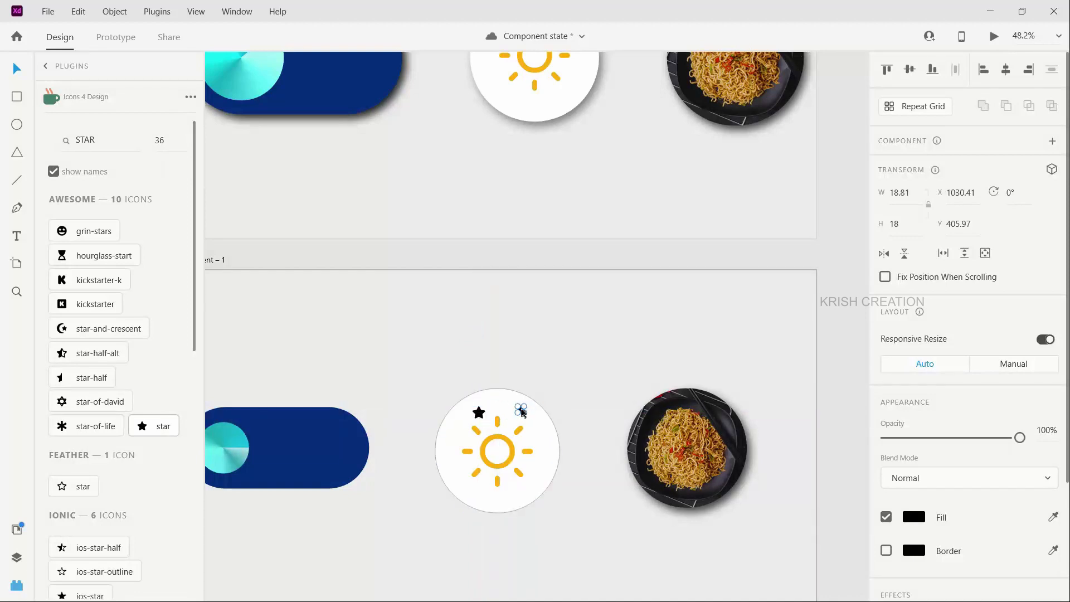
click(480, 413)
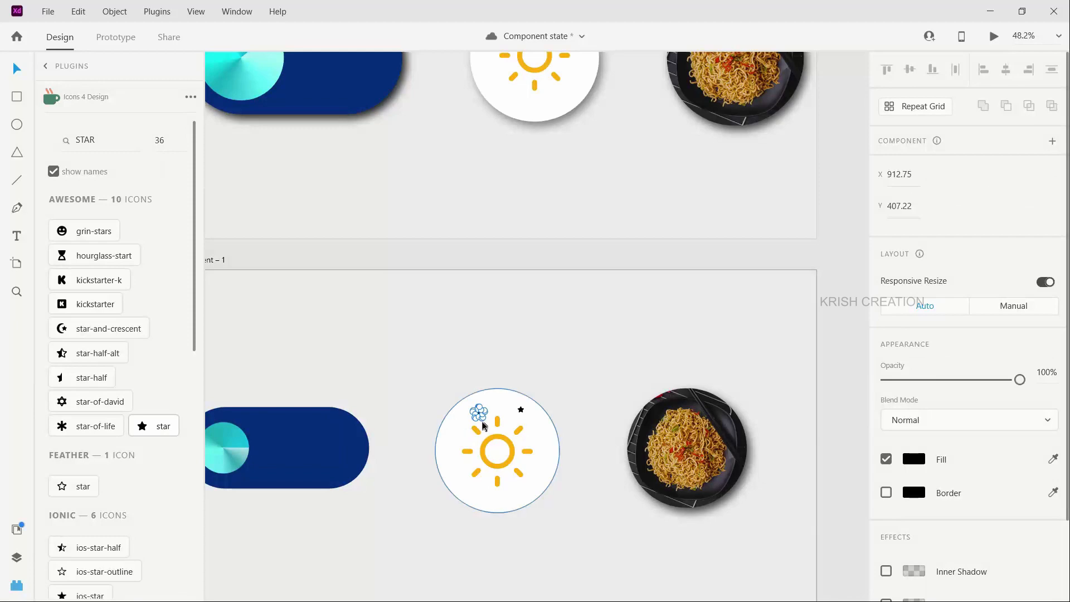
scroll(492, 414, up, 3)
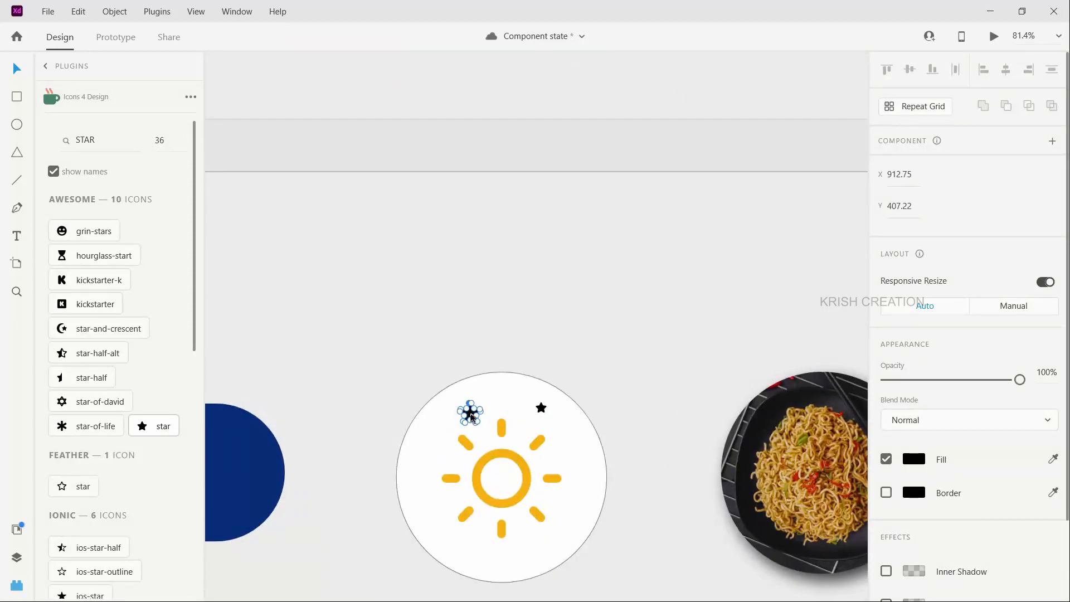
shift+click(460, 462)
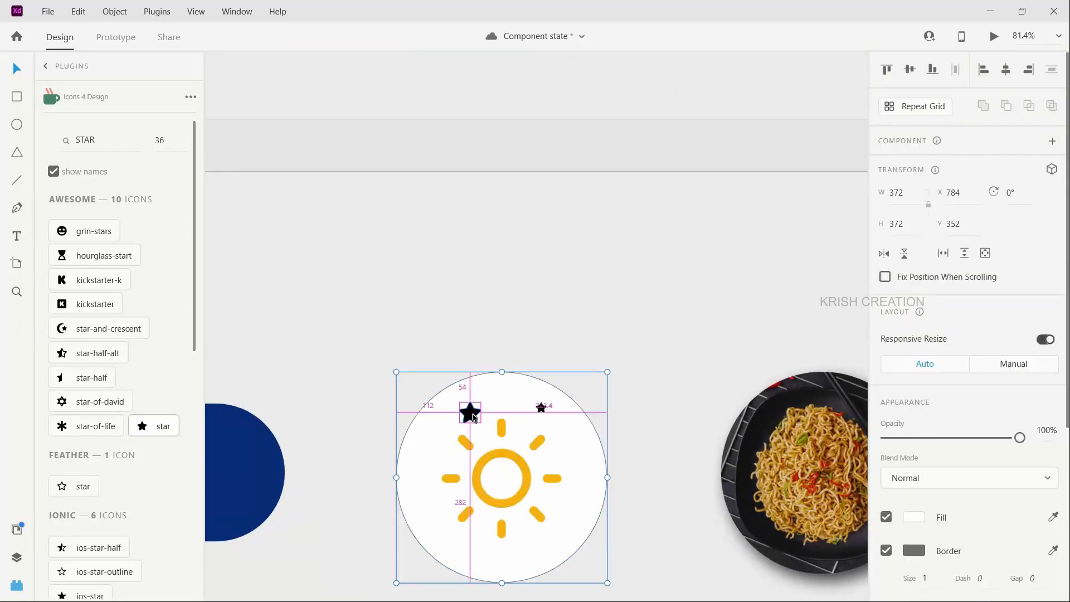
drag(457, 424, 455, 491)
key(ctrl+z)
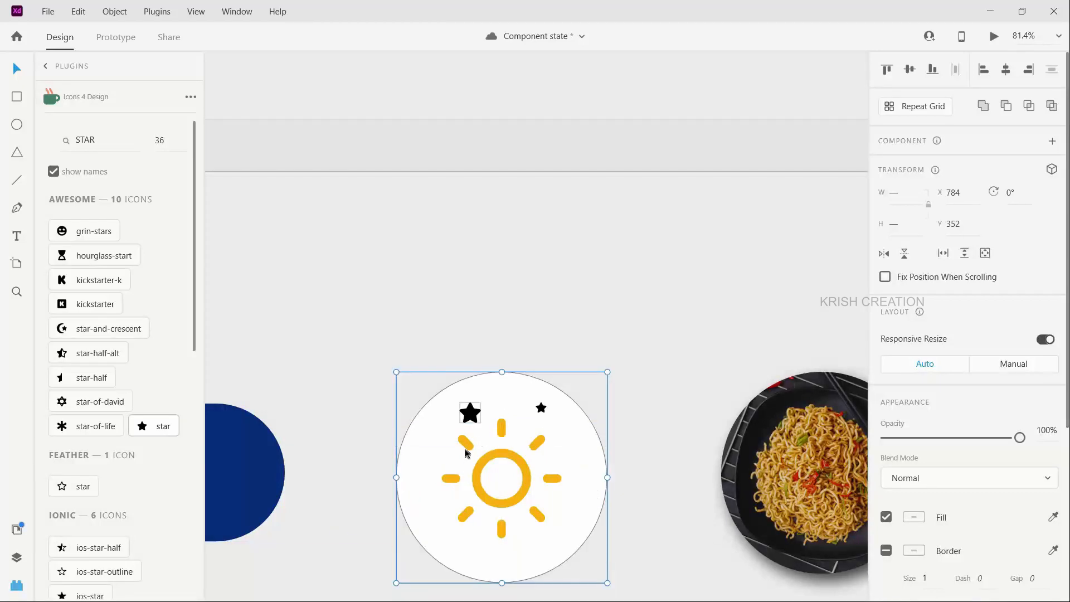
double_click(475, 417)
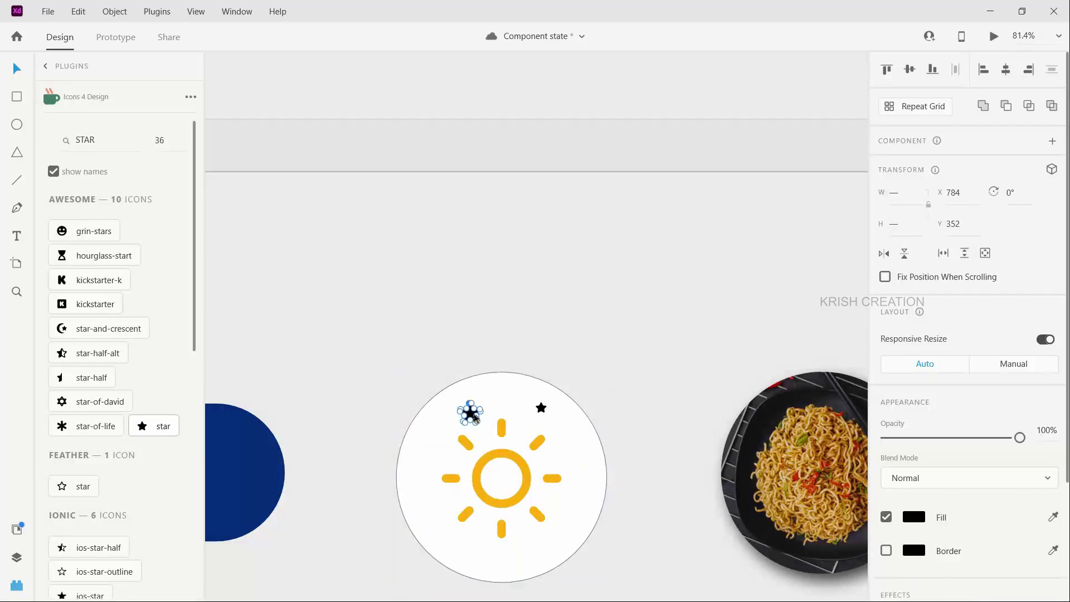
drag(449, 476, 472, 414)
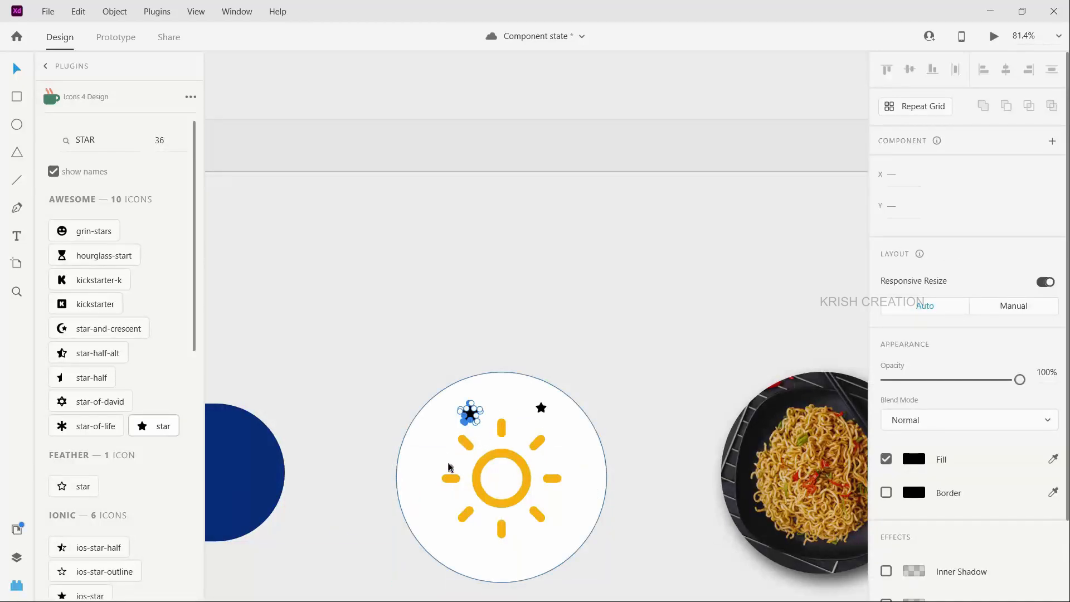
- Duplicate the small star straight down to about Y 656, near the circle's lower edge
click(504, 412)
click(541, 407)
drag(542, 408, 526, 553)
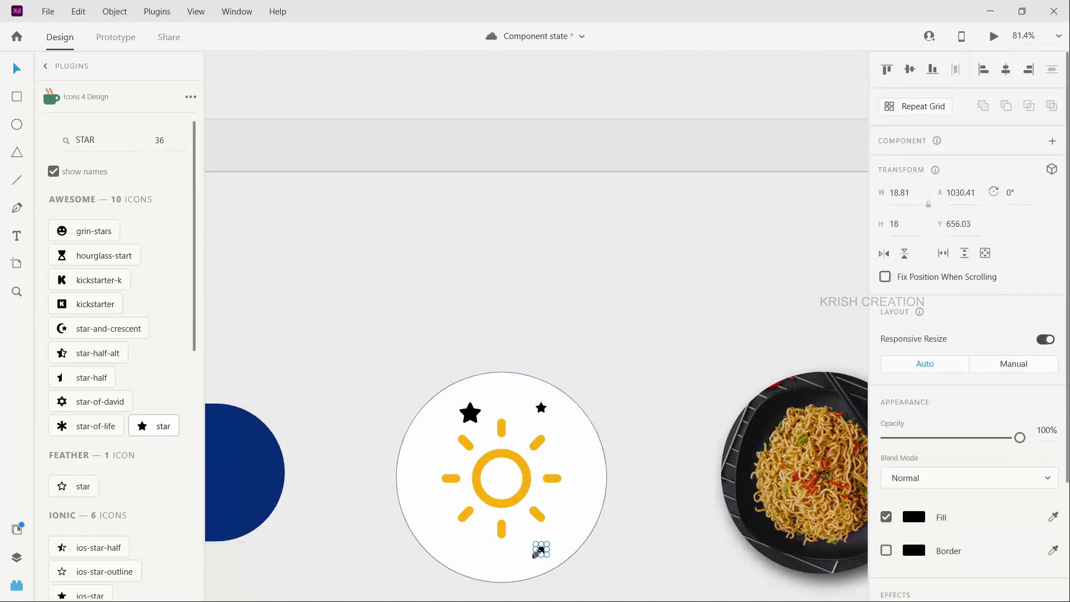
- Duplicate the large star to about X 829, Y 597 at the circle's lower left and enlarge it to about 43 × 41
click(470, 412)
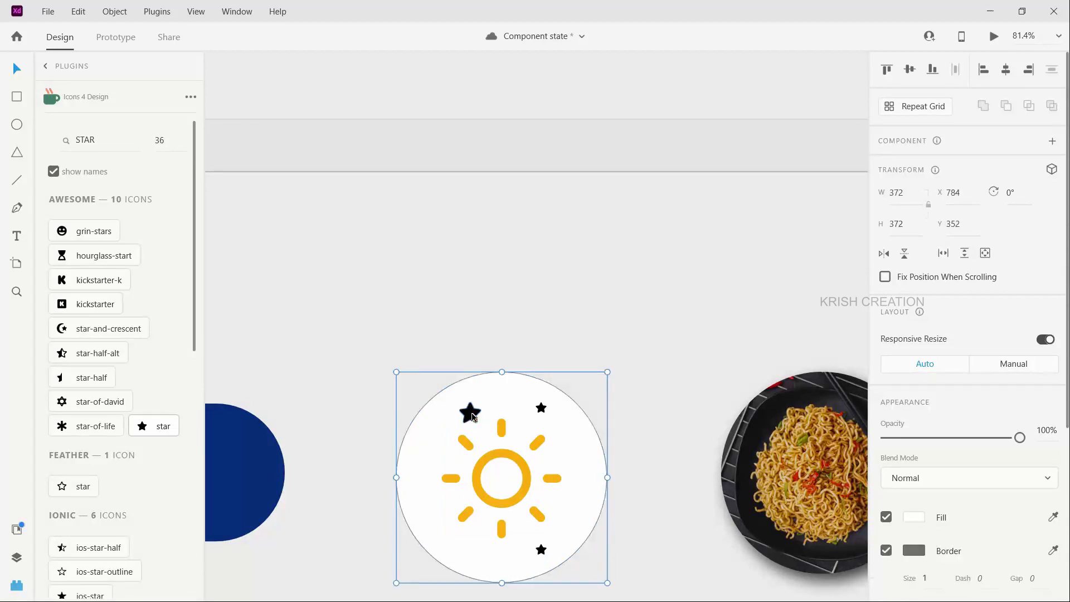
click(470, 412)
click(534, 379)
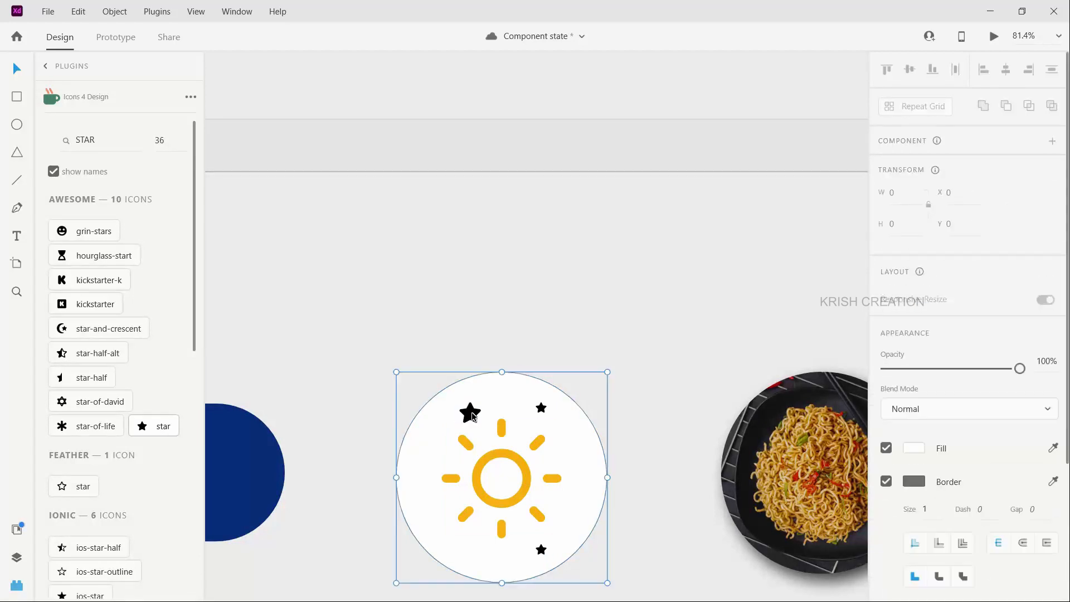
double_click(471, 416)
click(501, 408)
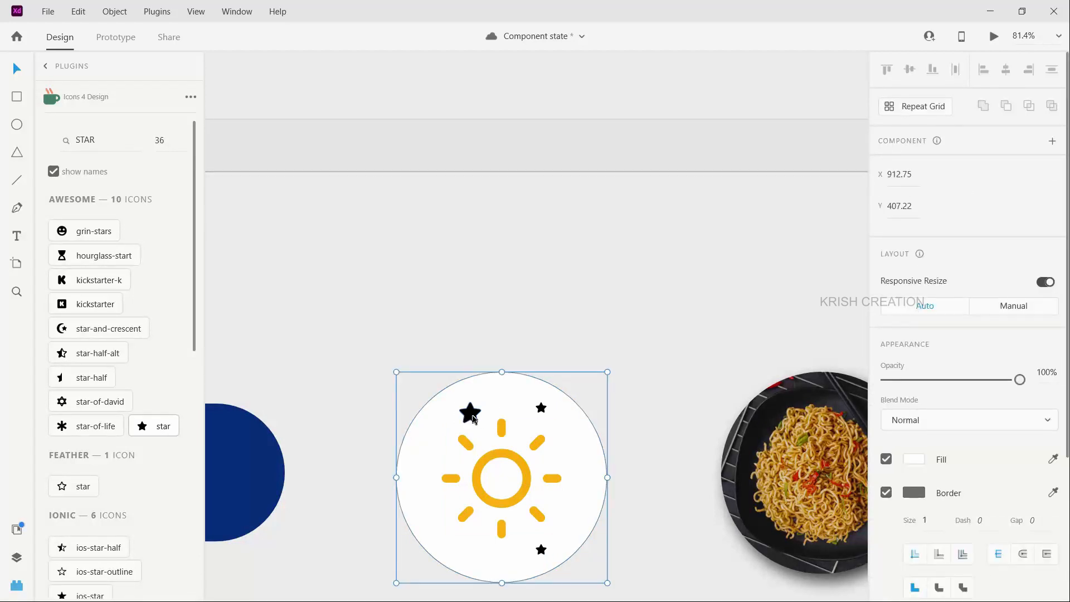
click(469, 415)
key(alt)
drag(469, 415, 470, 534)
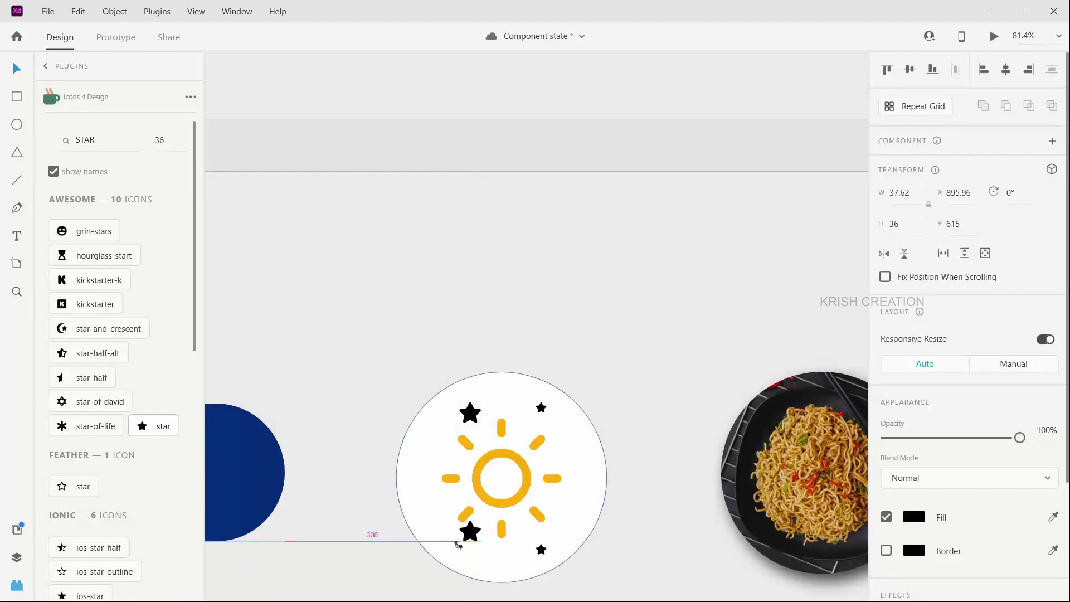
drag(460, 540, 433, 523)
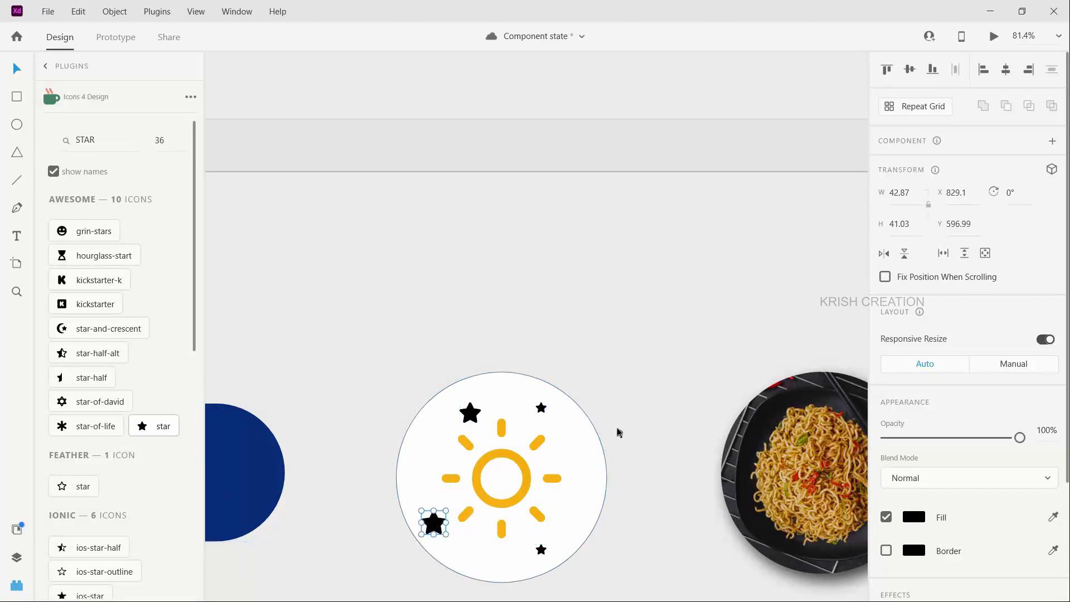
- Turn the circle, sun icon and four stars into one component and add a Hover State to it
drag(376, 383, 625, 504)
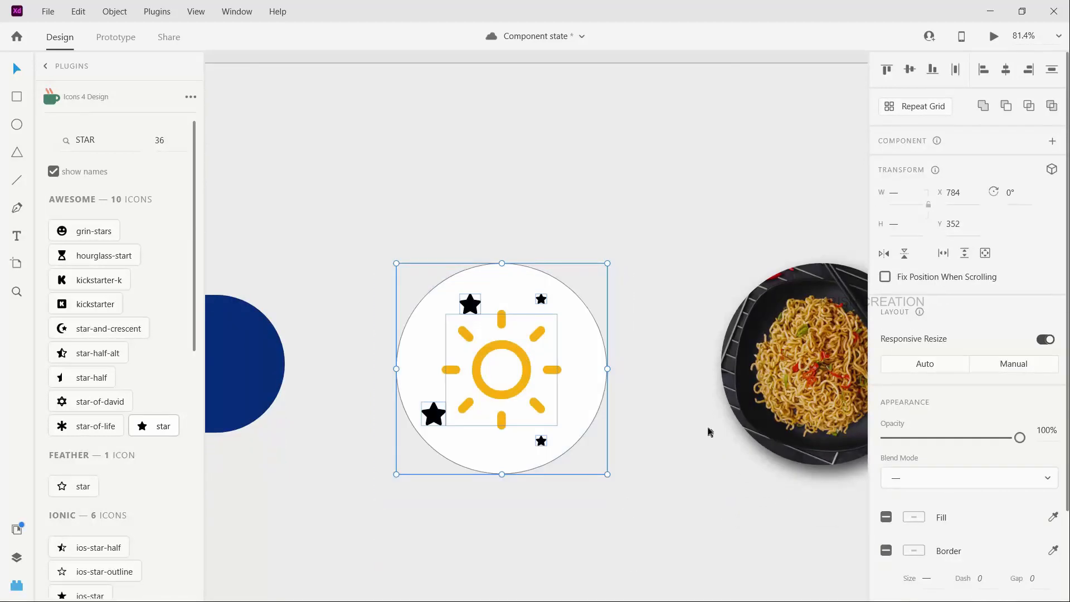
click(1052, 142)
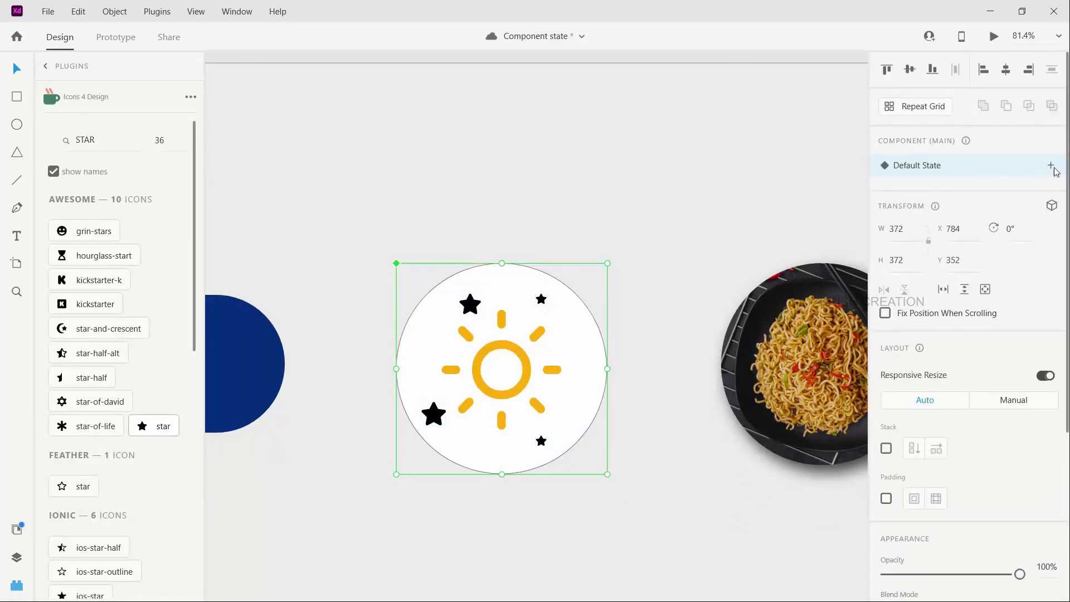
click(1050, 166)
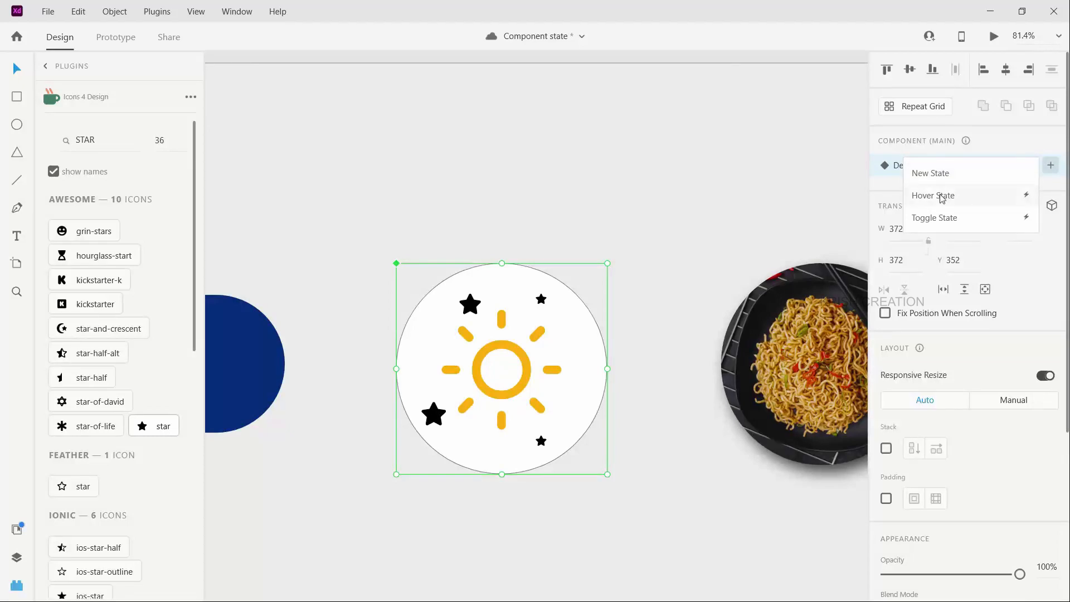
click(941, 198)
click(836, 222)
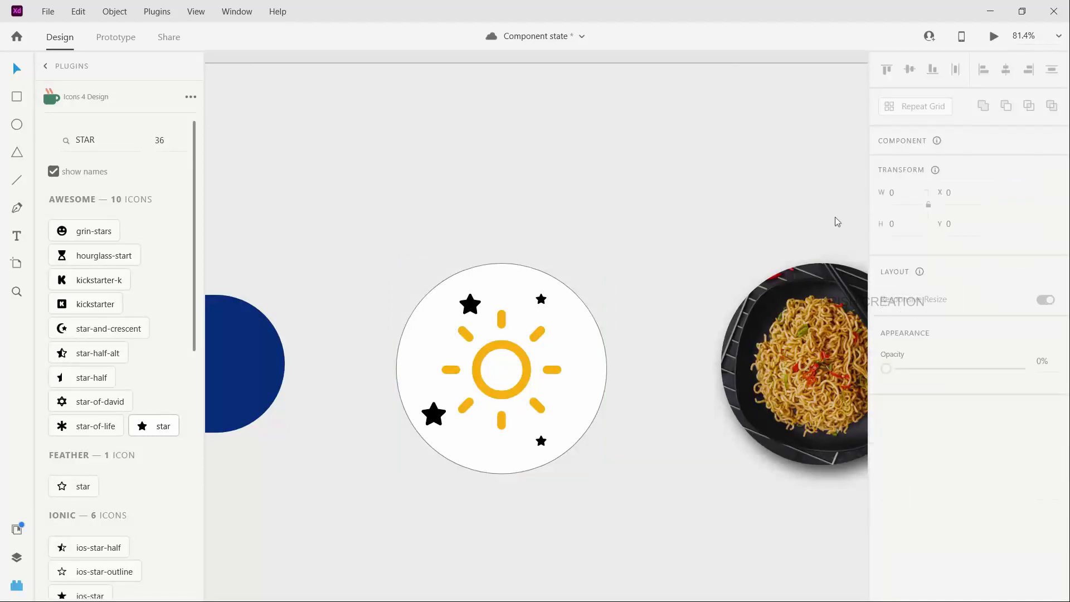
- In the sun component's Hover State, change all four stars' fill to white #FFFFFF and their opacity to 0%
click(498, 354)
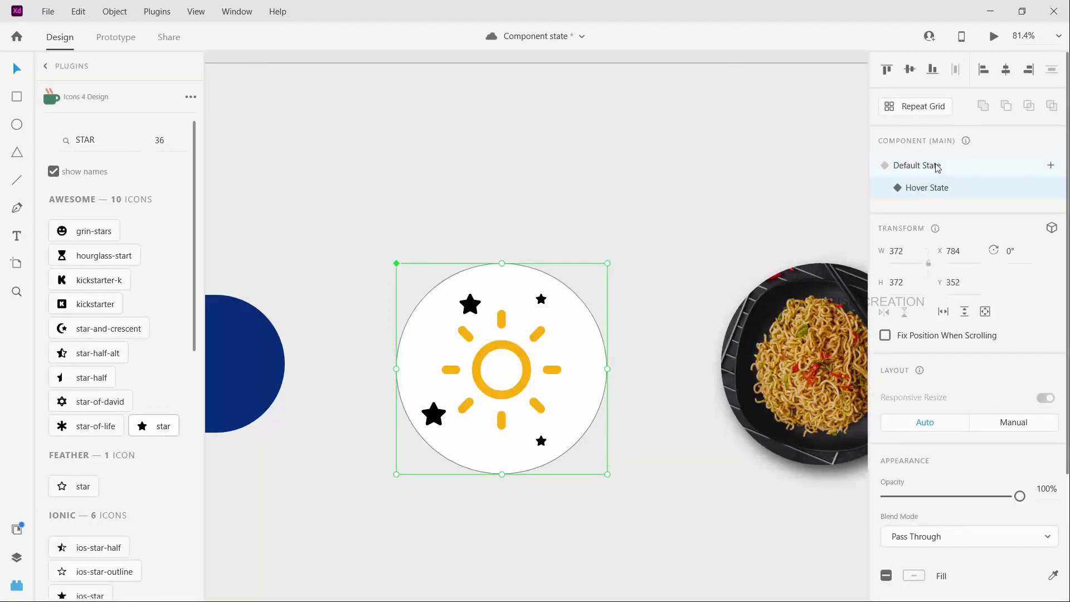
double_click(470, 305)
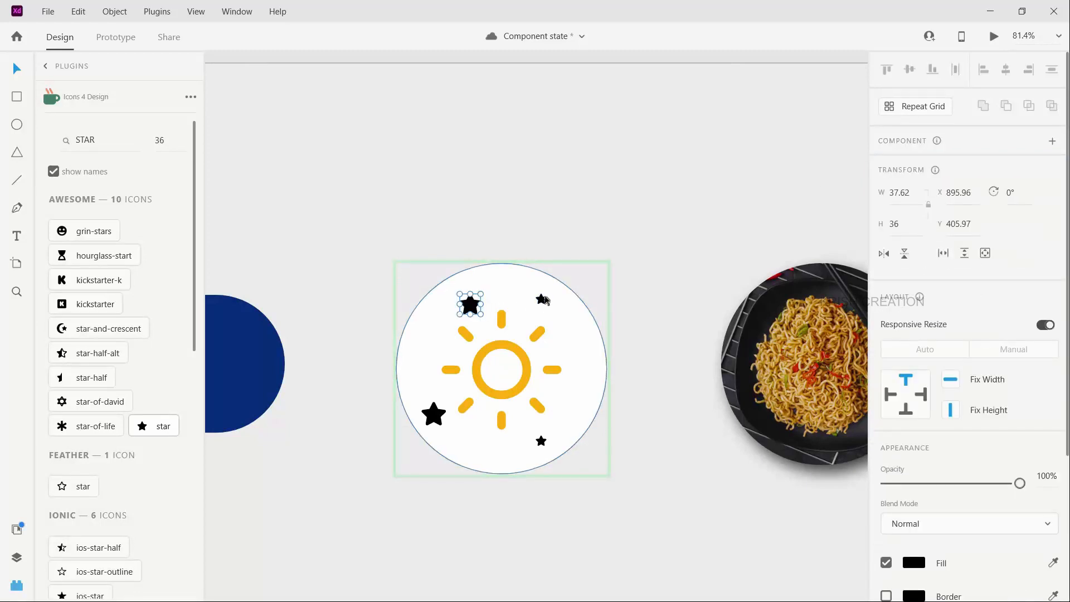
shift+click(543, 301)
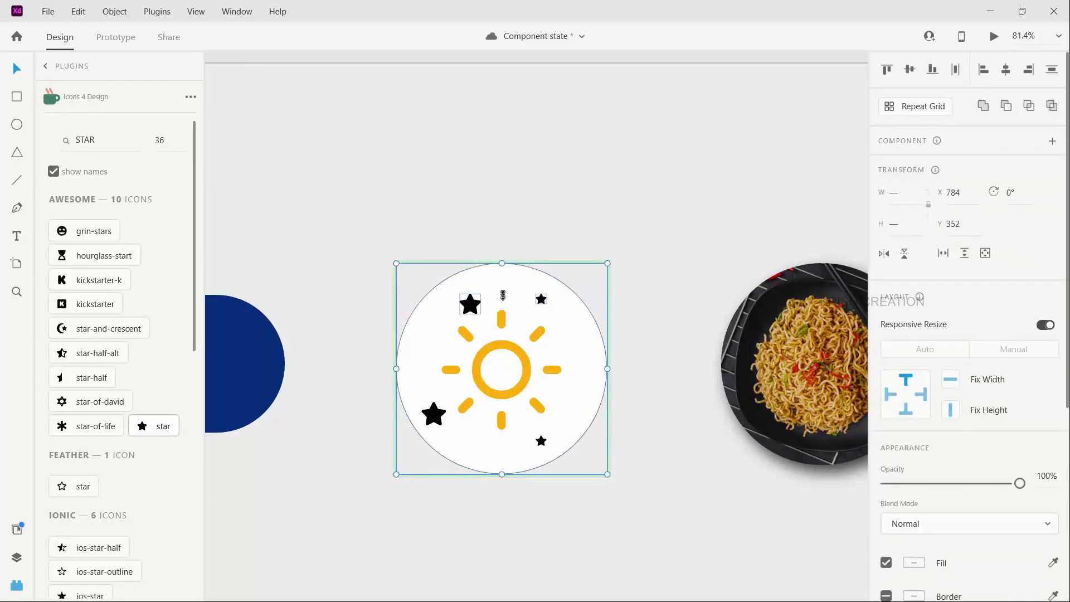
shift+click(435, 414)
shift+click(541, 441)
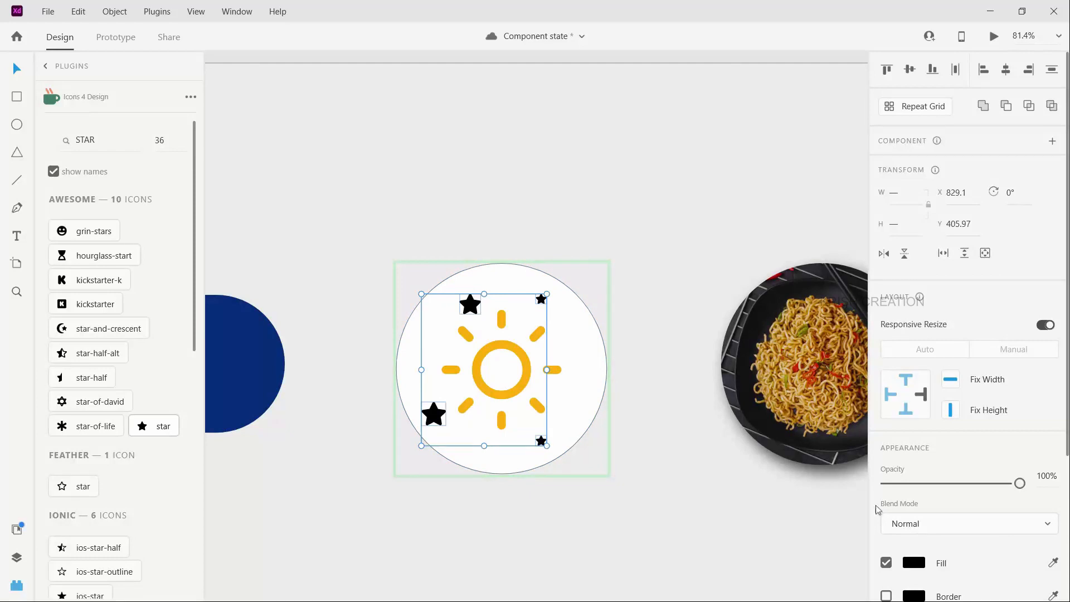
click(915, 566)
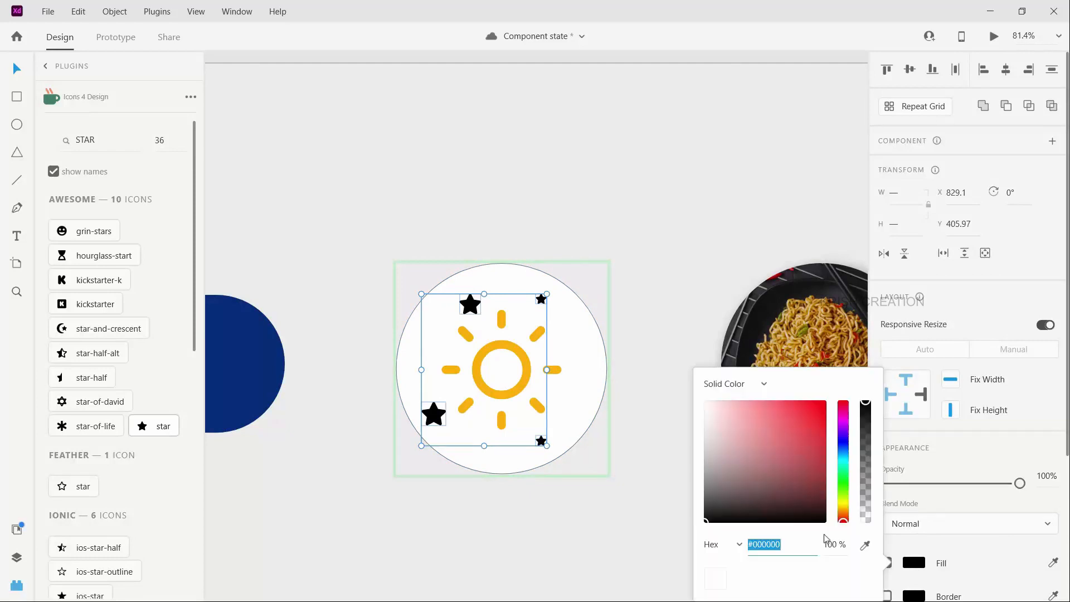
drag(710, 411, 673, 368)
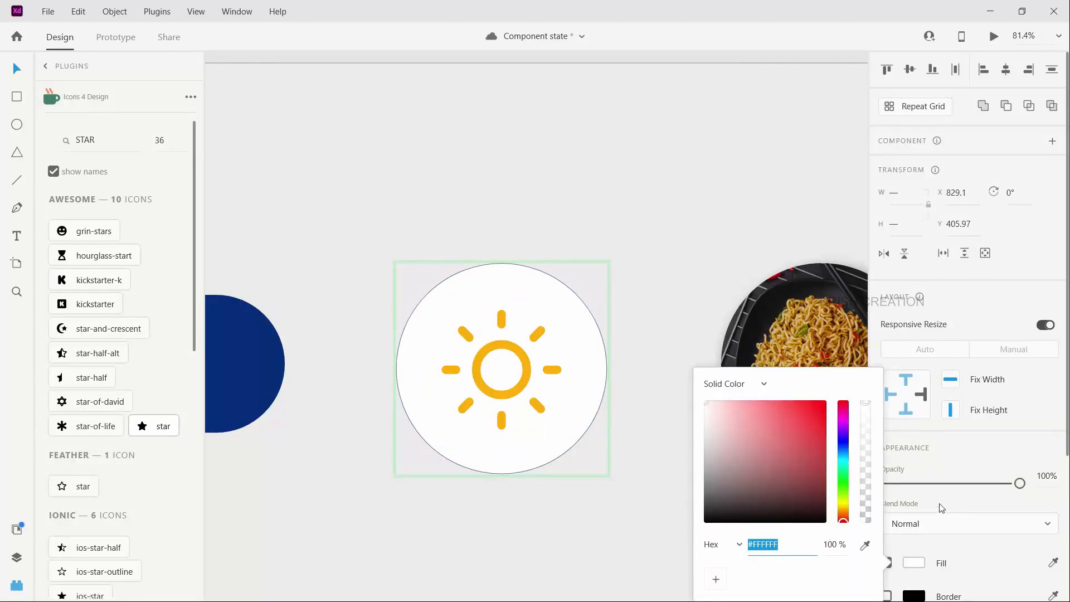
click(885, 483)
click(886, 484)
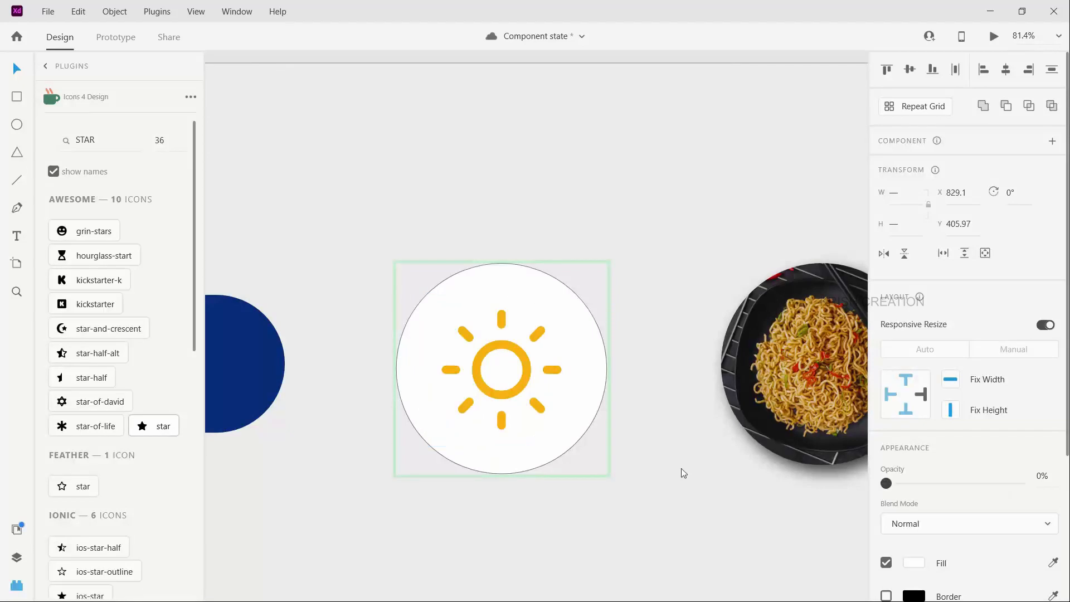
click(697, 518)
- Set the sun component's fill to black #000000 in the Hover State
click(574, 426)
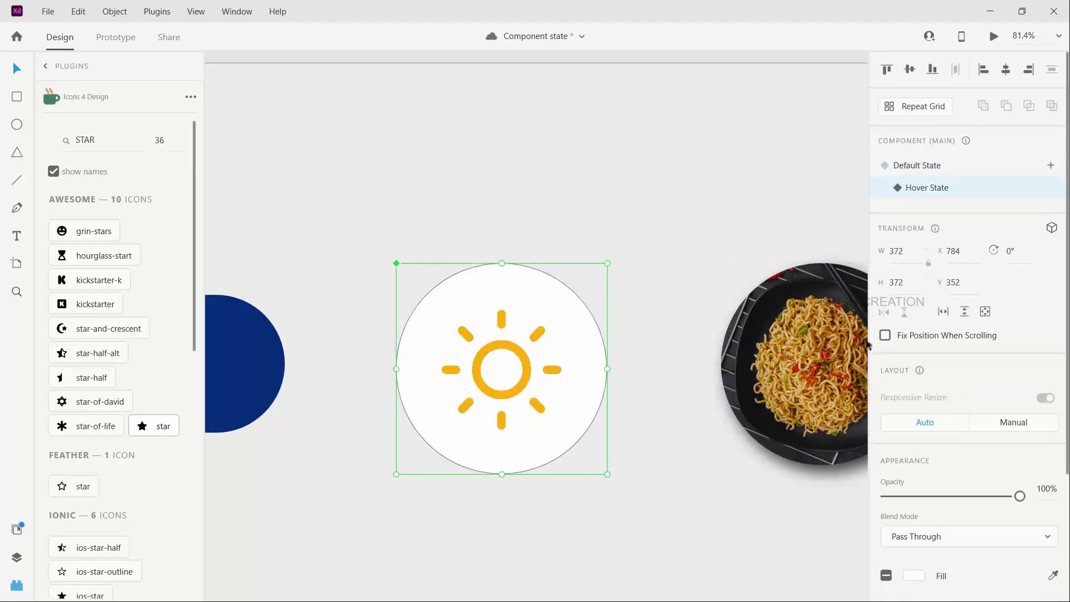
scroll(991, 466, down, 4)
click(914, 409)
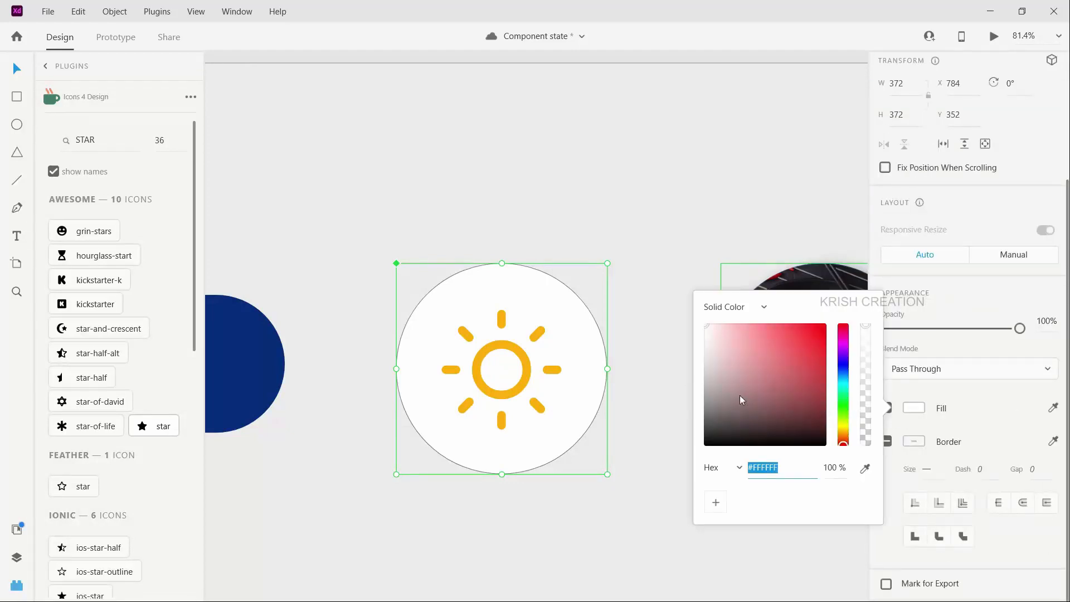
drag(720, 442, 615, 494)
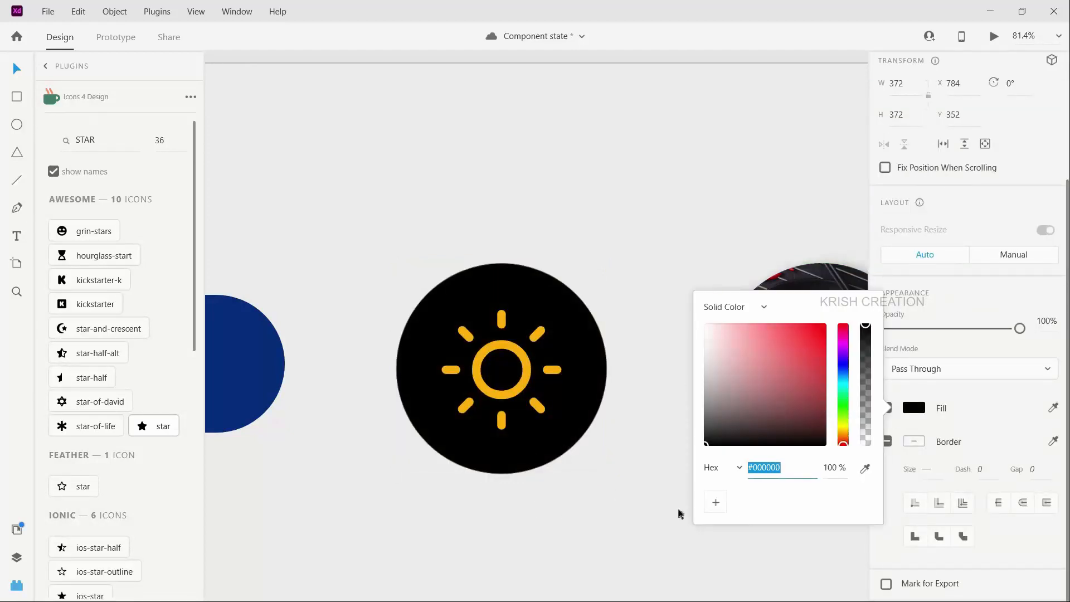
click(902, 457)
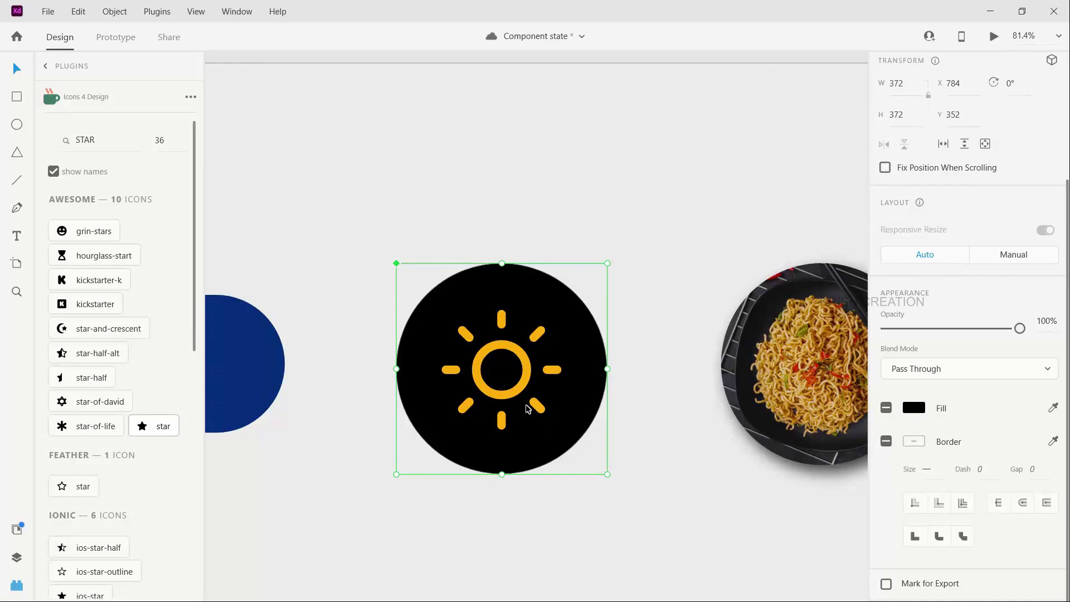
- Change the sun icon's border colour to white #FFFFFF in the Hover State
click(498, 394)
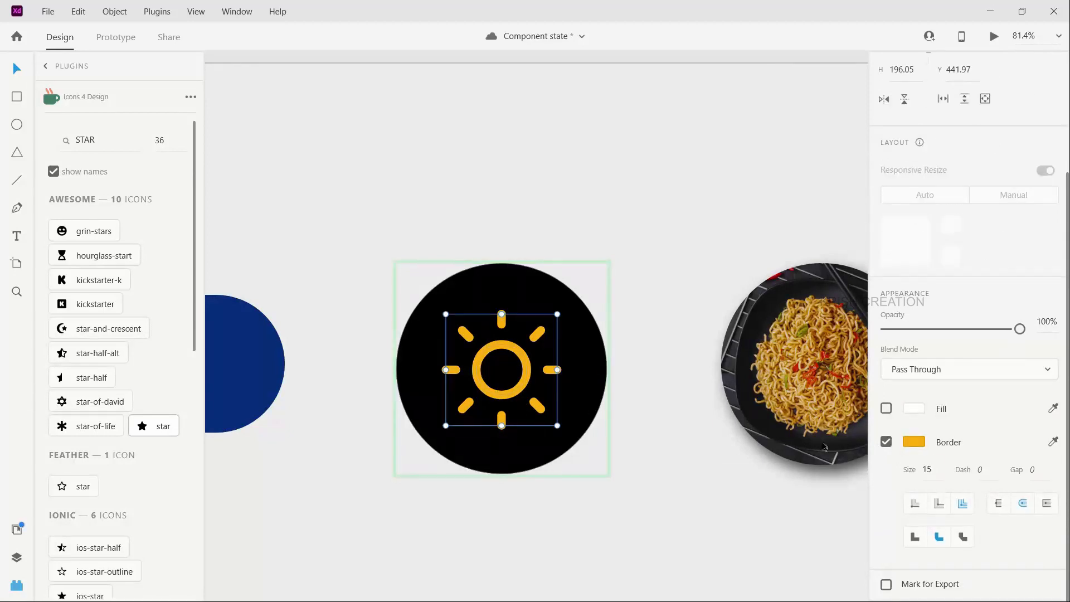
click(914, 442)
drag(708, 365, 661, 294)
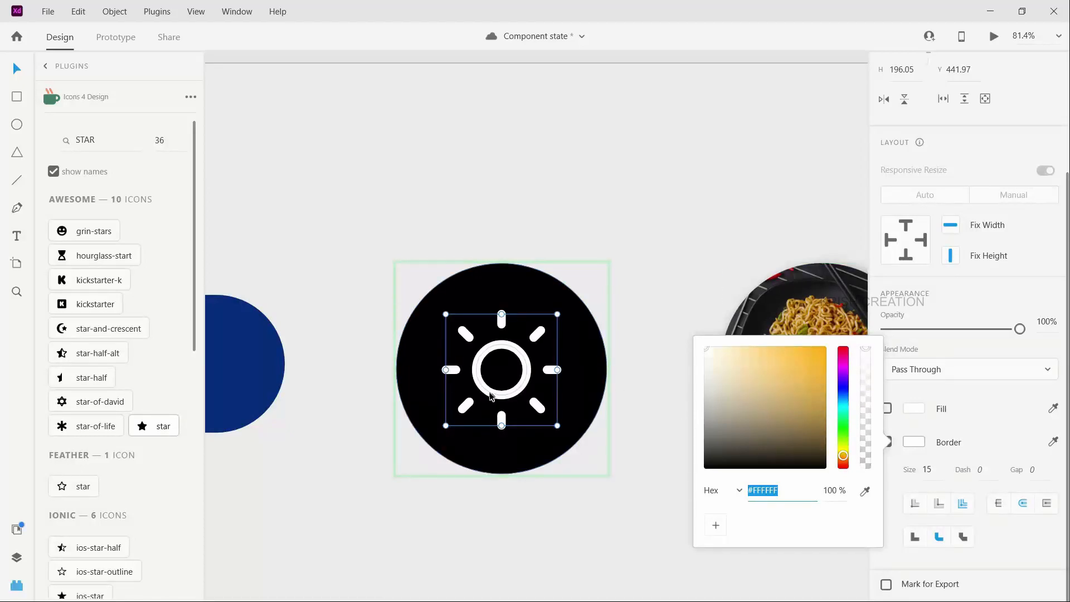
- Set the opacity of the sun icon's eight ray paths to 0% in the Hover State
click(19, 561)
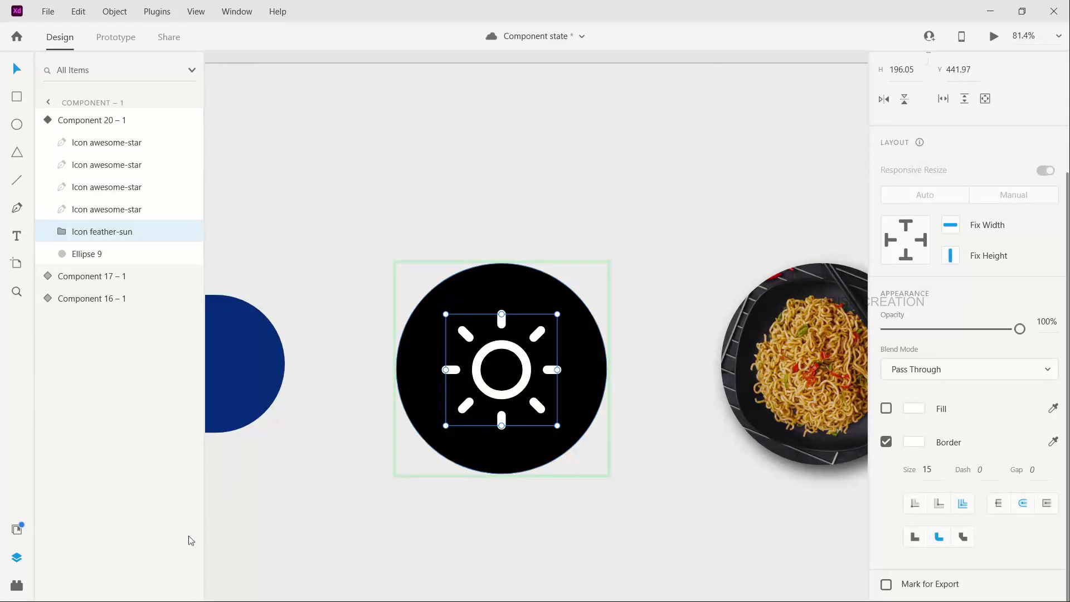
click(61, 232)
click(99, 254)
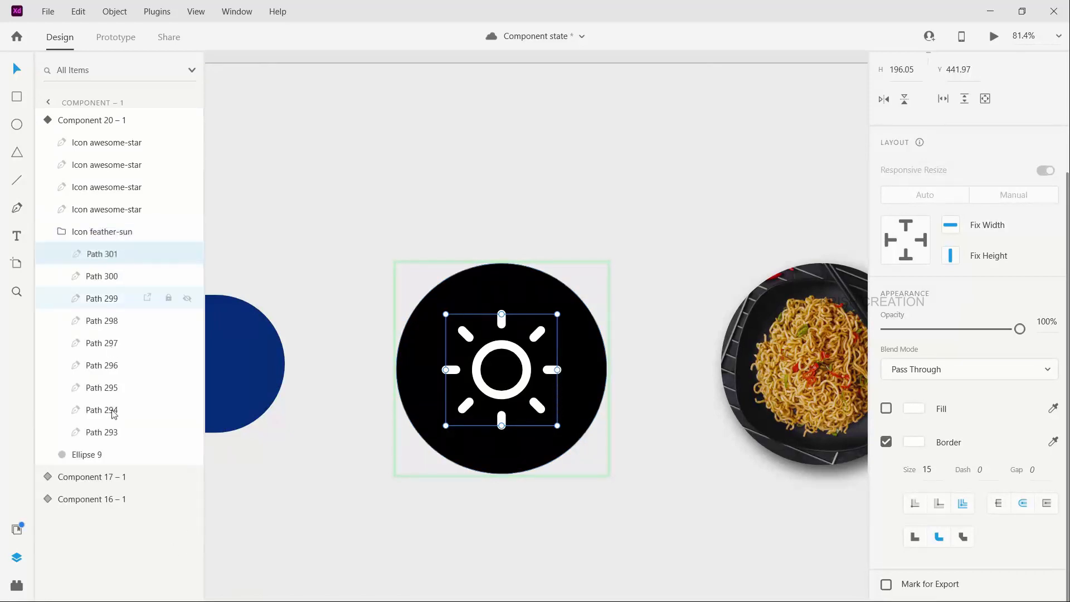
shift+click(111, 411)
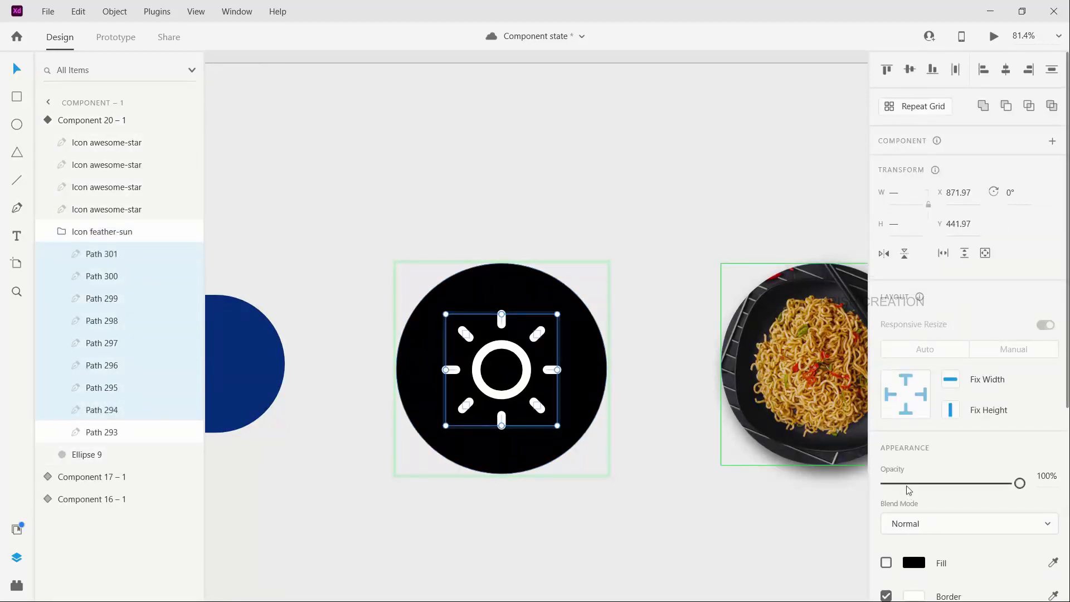
drag(894, 488, 488, 552)
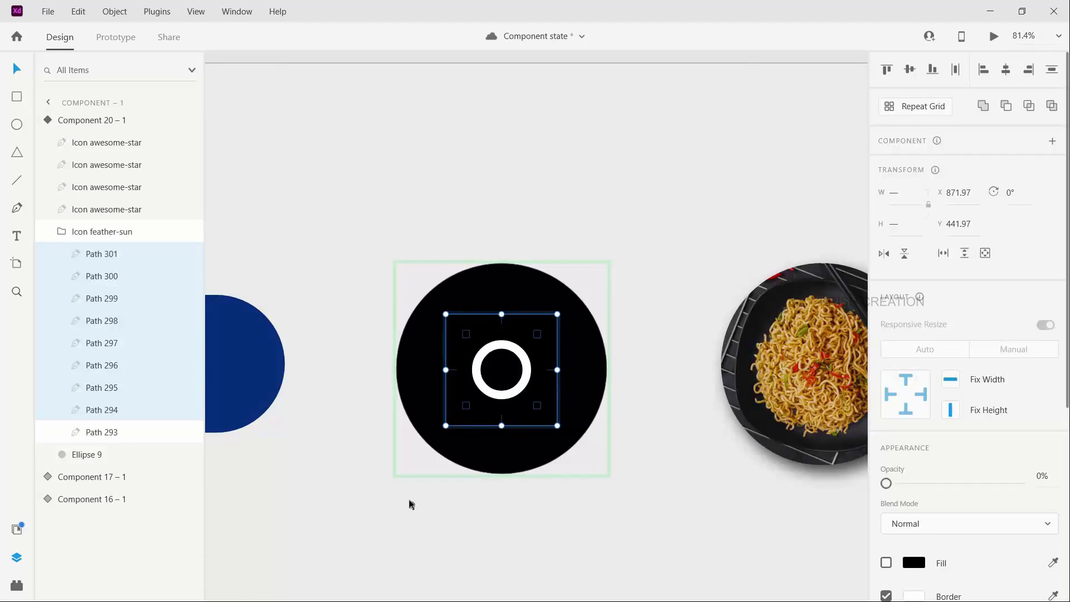
- Set the four stars to 100% opacity and fill them with white #FFFFFF in the Hover State
click(101, 209)
shift+click(78, 142)
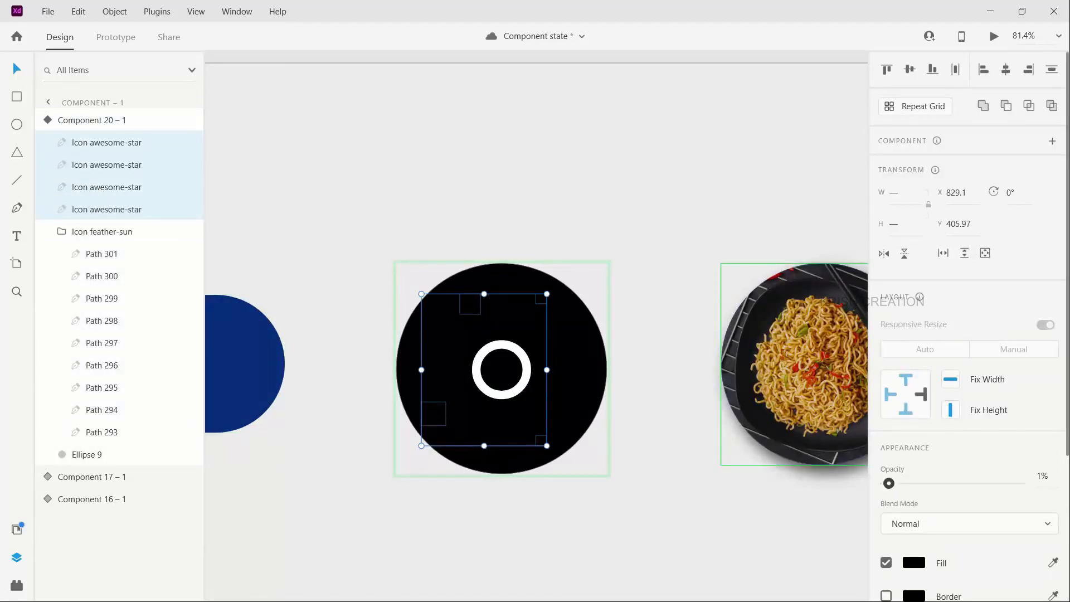
drag(885, 485, 1020, 483)
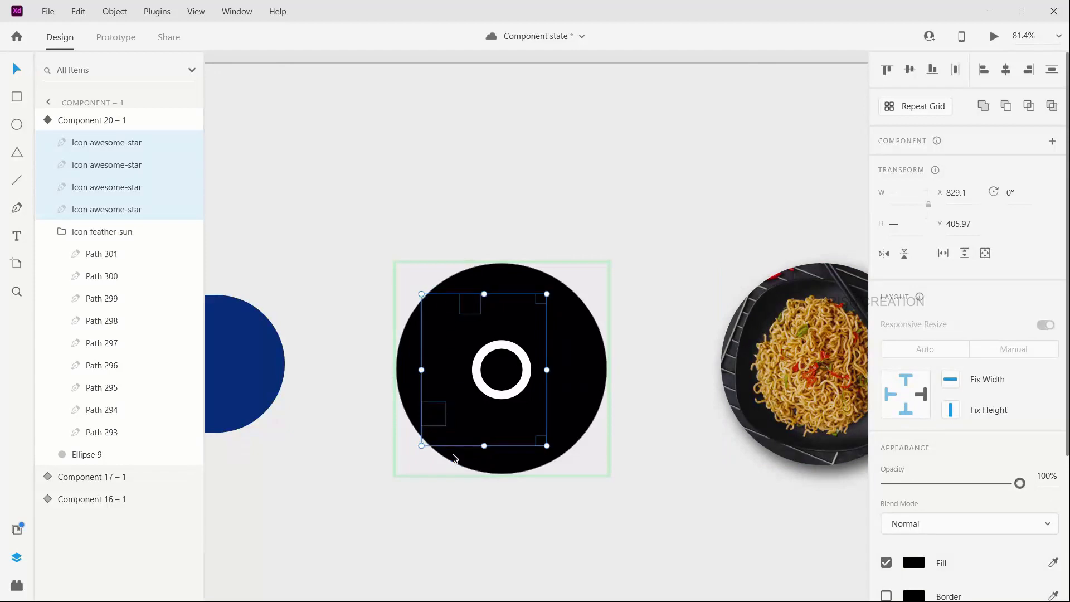
click(914, 563)
drag(746, 495, 715, 412)
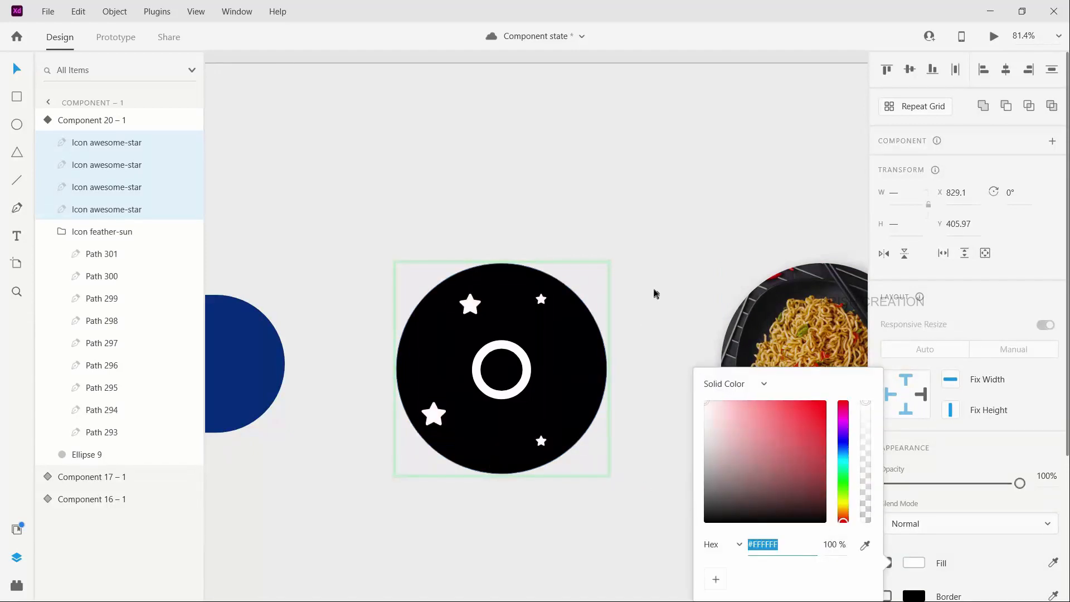
click(658, 294)
- Enable the fill of the sun icon's central ring and make it white #FFFFFF
click(514, 393)
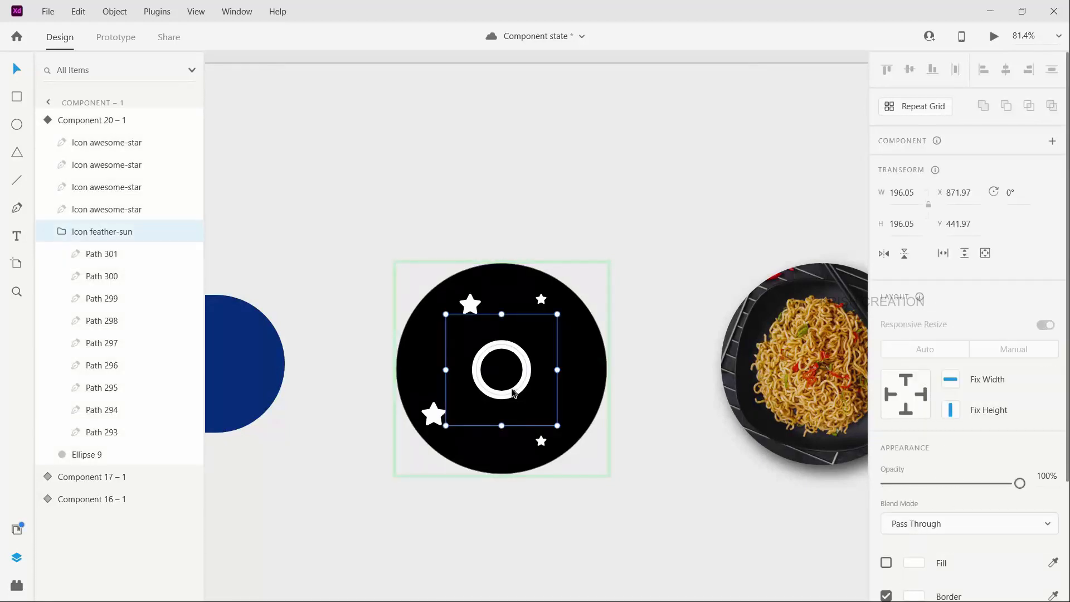
click(513, 393)
scroll(920, 554, down, 3)
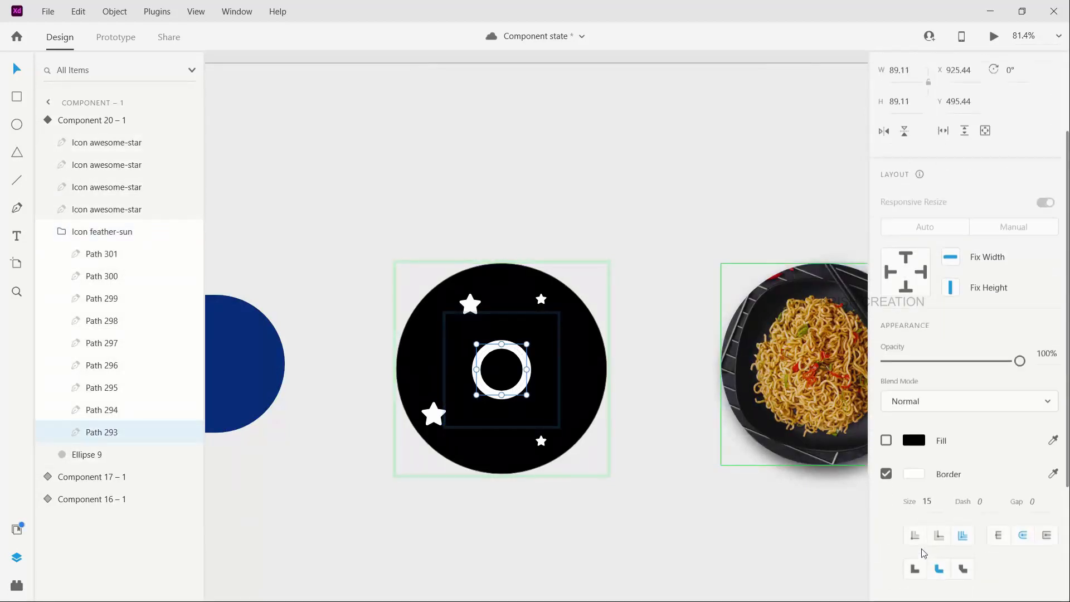
click(886, 398)
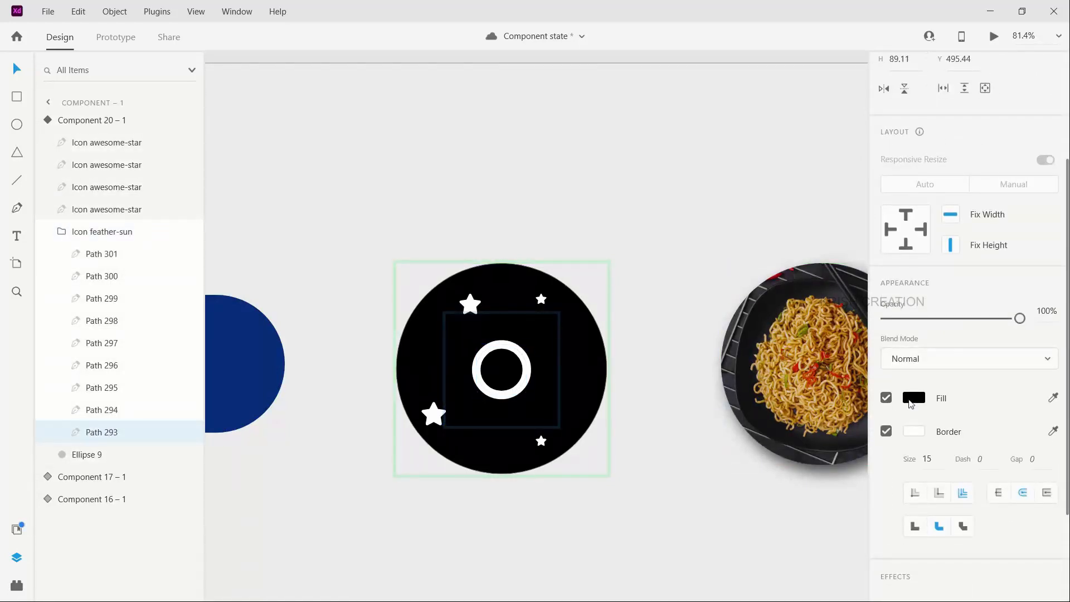
click(913, 398)
drag(709, 333, 703, 312)
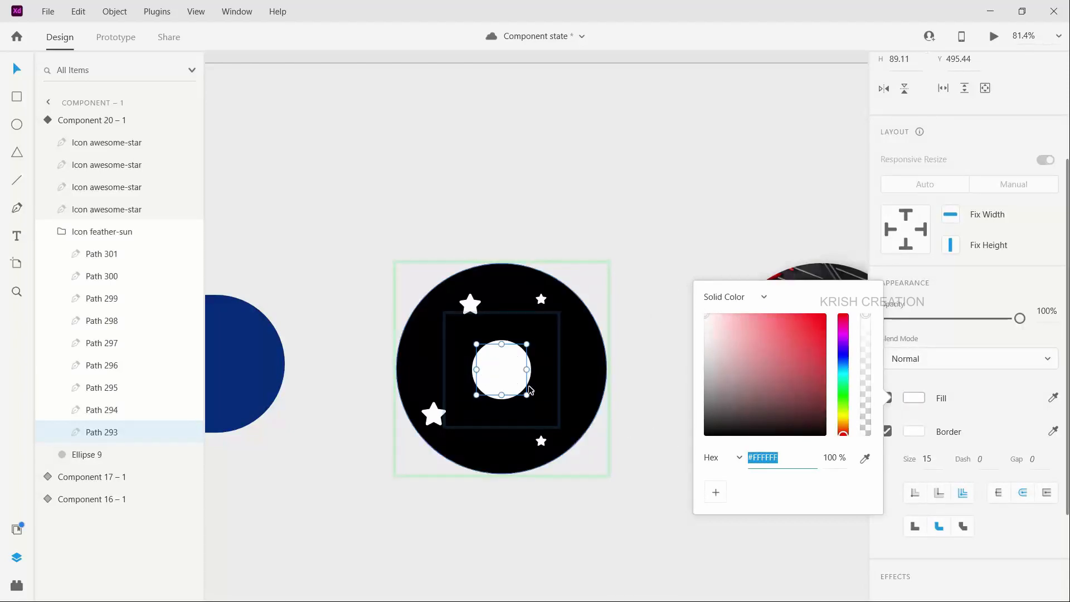
- Enlarge the white central circle to about 114 high and pull its right anchor point inward to form a crescent moon
drag(527, 396, 513, 376)
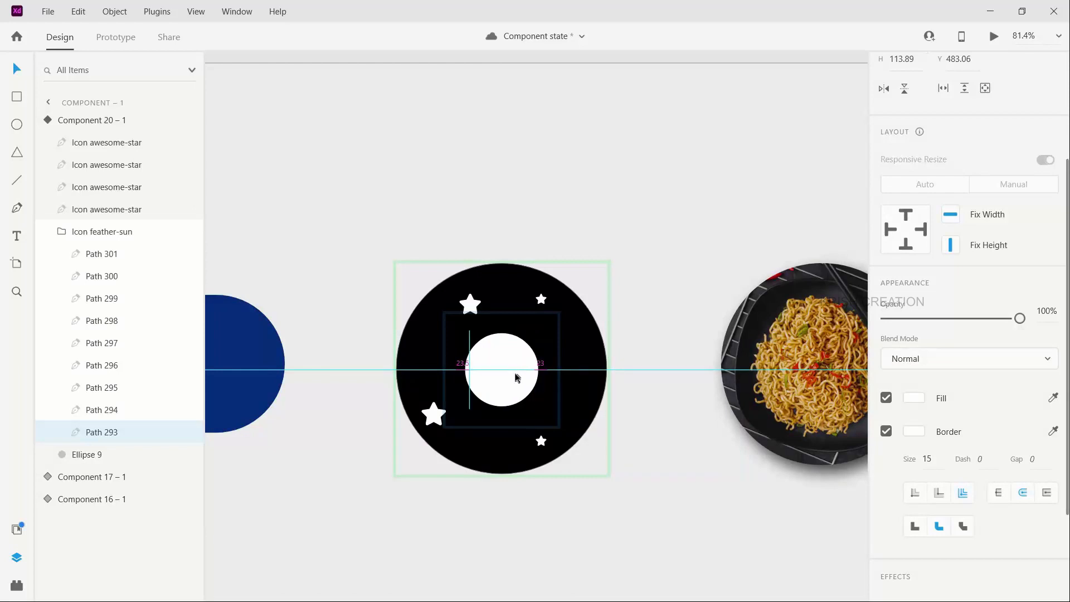
double_click(516, 378)
click(533, 371)
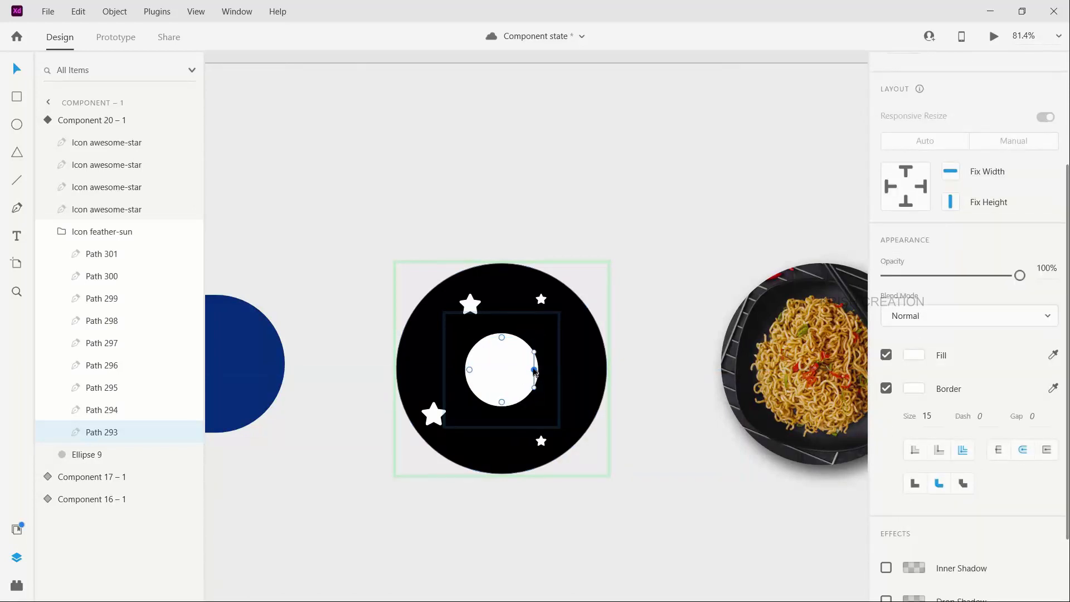
drag(535, 372, 490, 375)
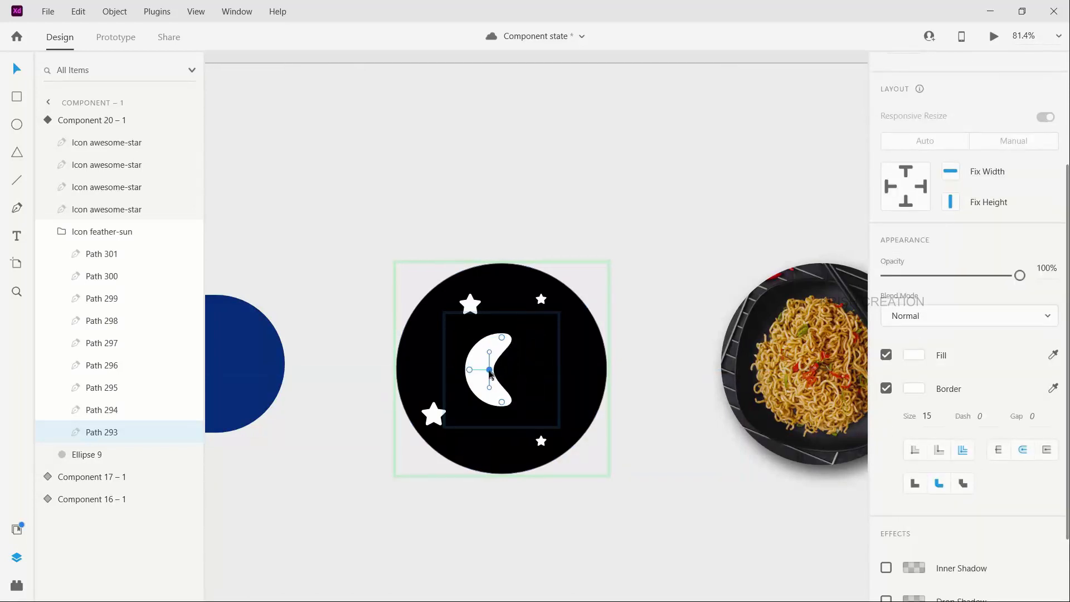
click(495, 492)
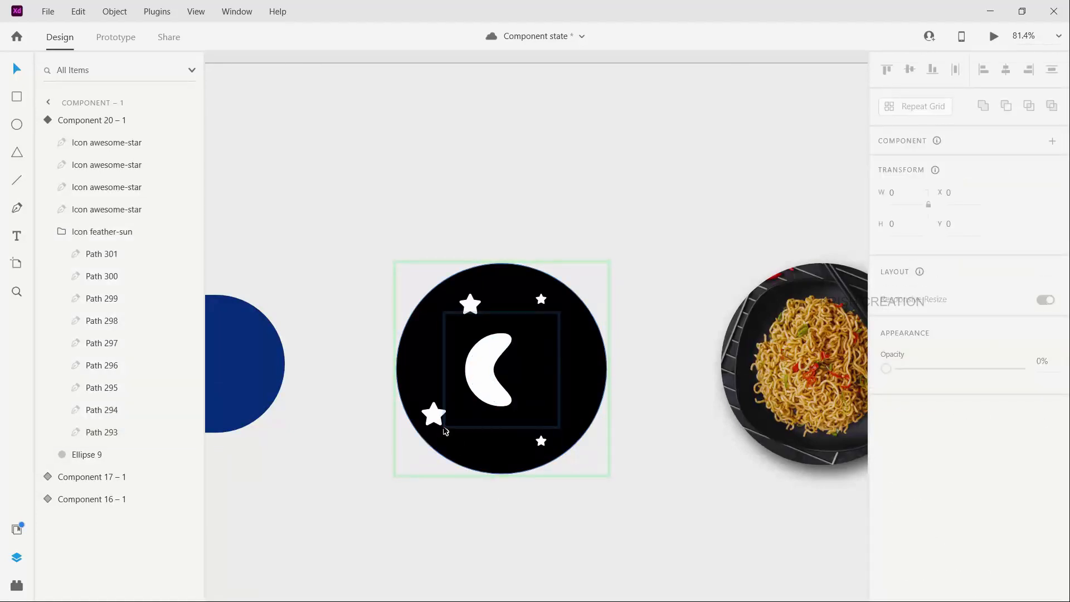
- Rotate the whole moon icon group to -56° and reposition it near the centre of the black circle
click(491, 385)
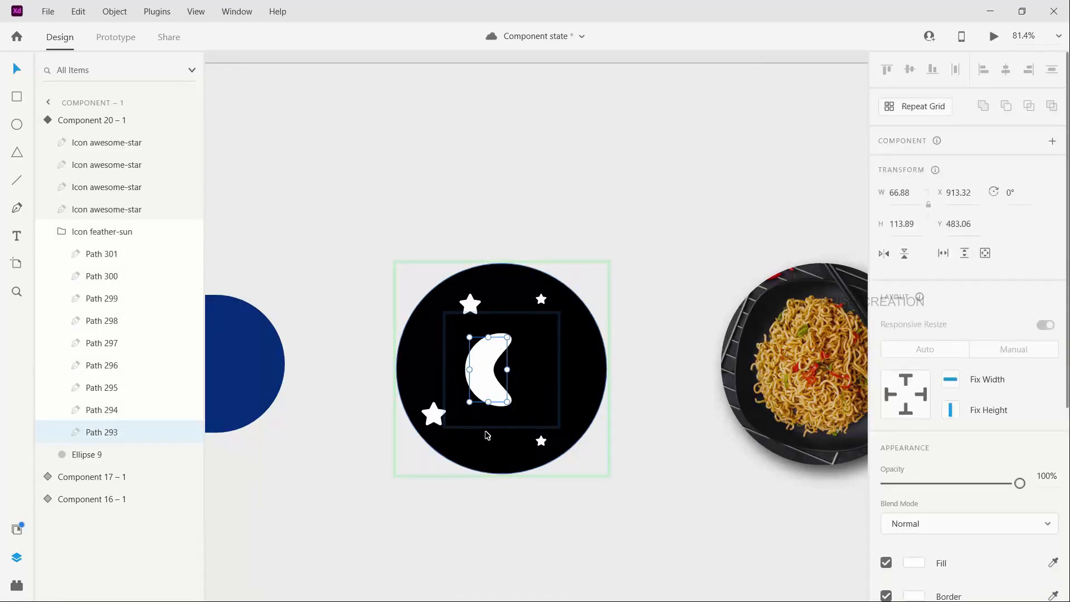
click(486, 431)
click(482, 390)
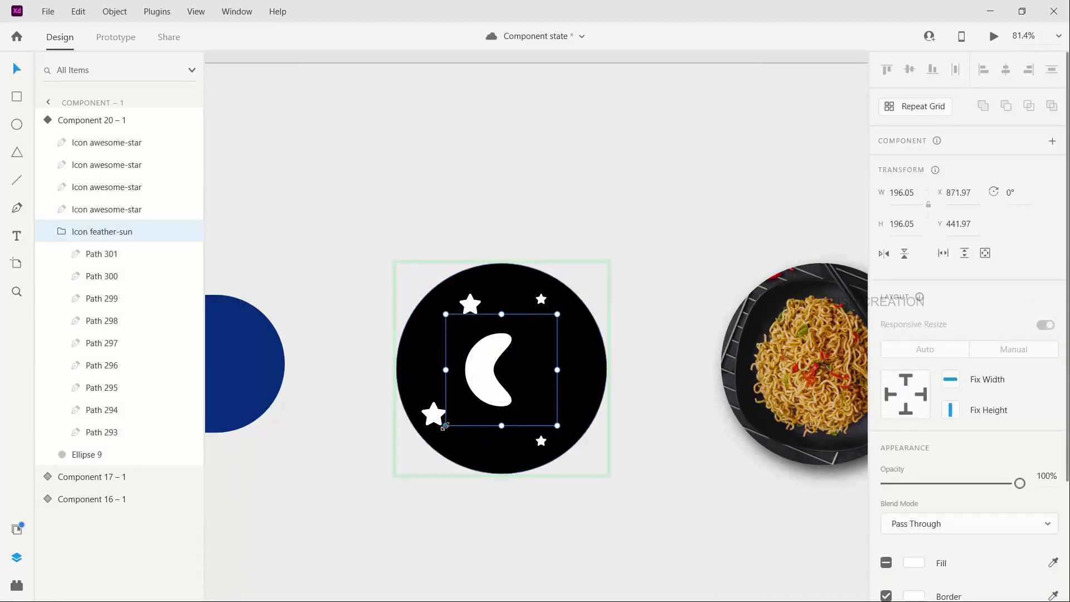
drag(442, 426, 517, 454)
drag(497, 403, 508, 400)
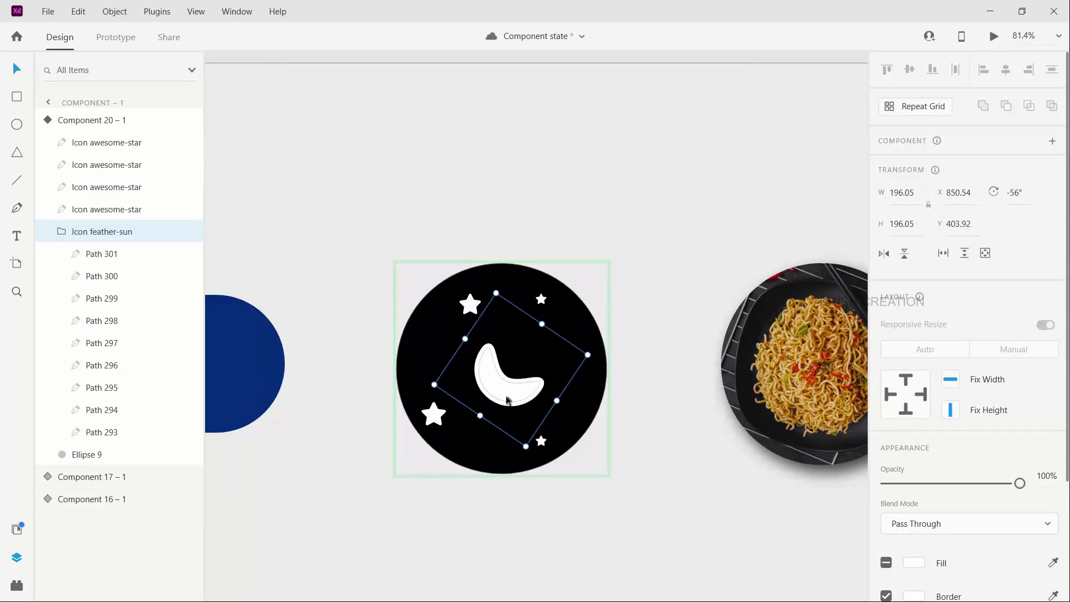
drag(505, 394, 505, 394)
click(584, 530)
- In the component's Default State, change the interaction trigger to Tap and set the Auto-Animate duration to 0.6 s
click(525, 432)
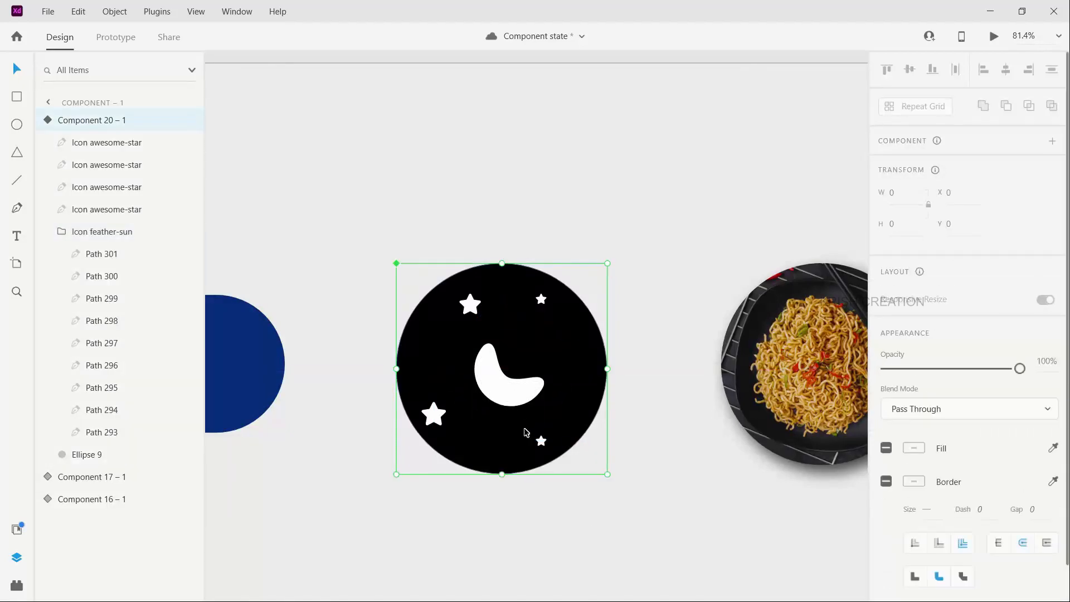
click(924, 166)
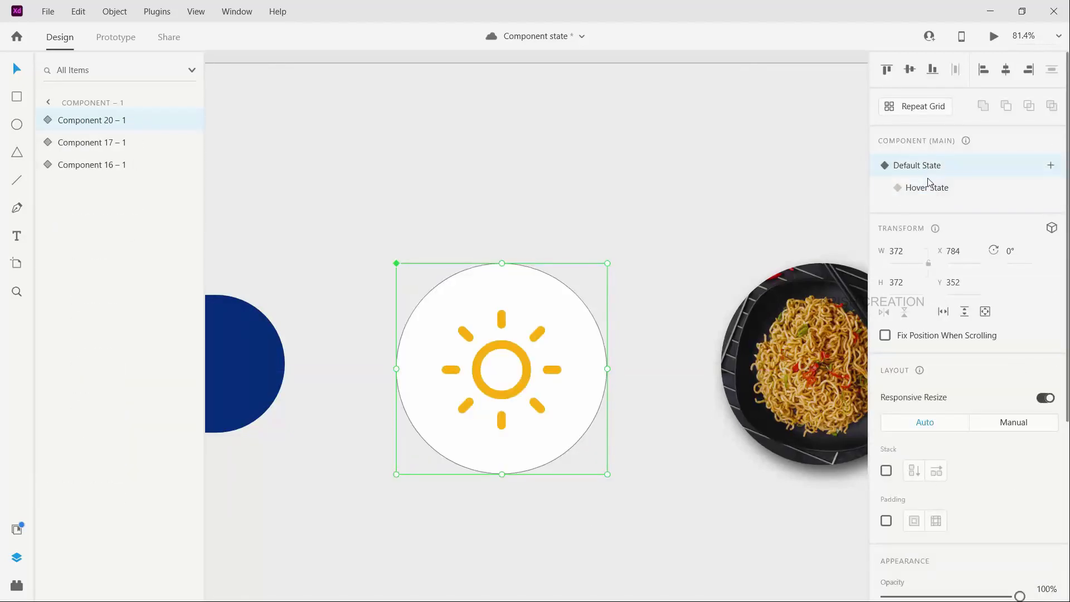
click(117, 37)
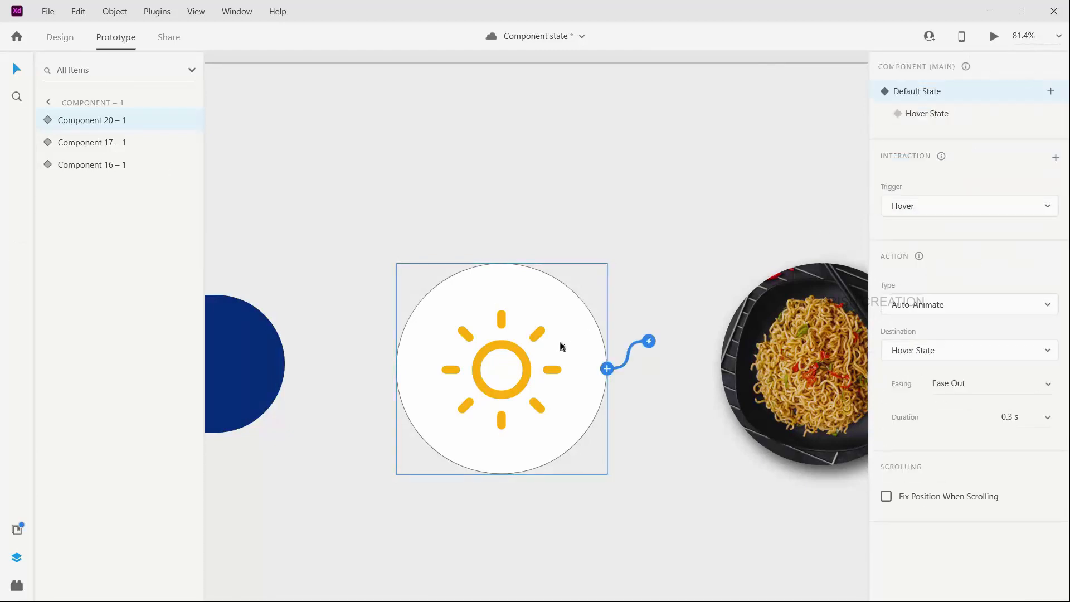
click(947, 209)
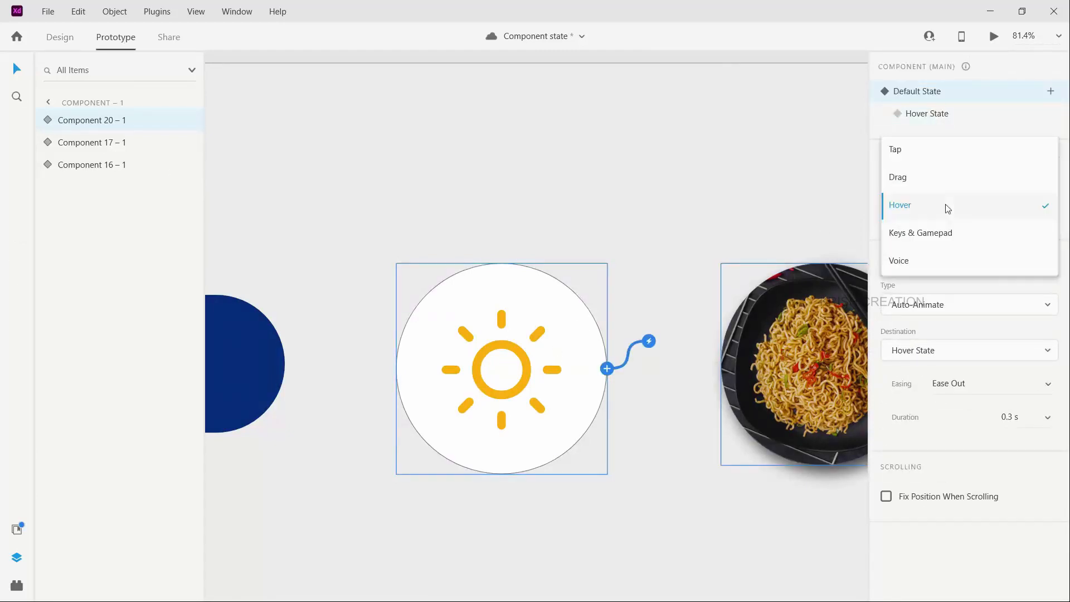
click(897, 159)
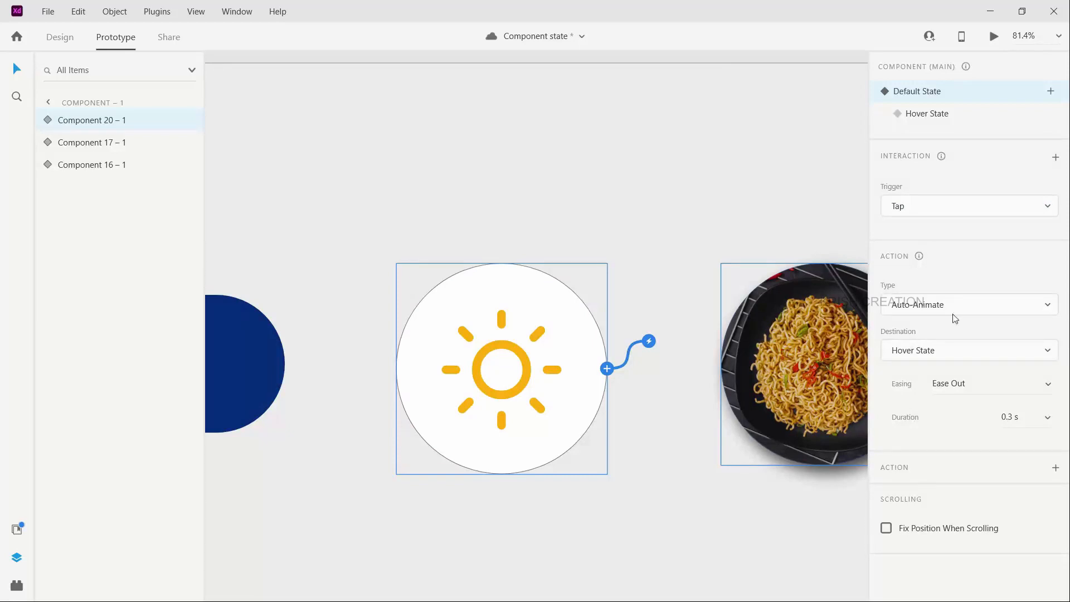
click(1045, 421)
click(999, 413)
- Add a Tap interaction to the component's Hover State that auto-animates to the Default State
click(926, 114)
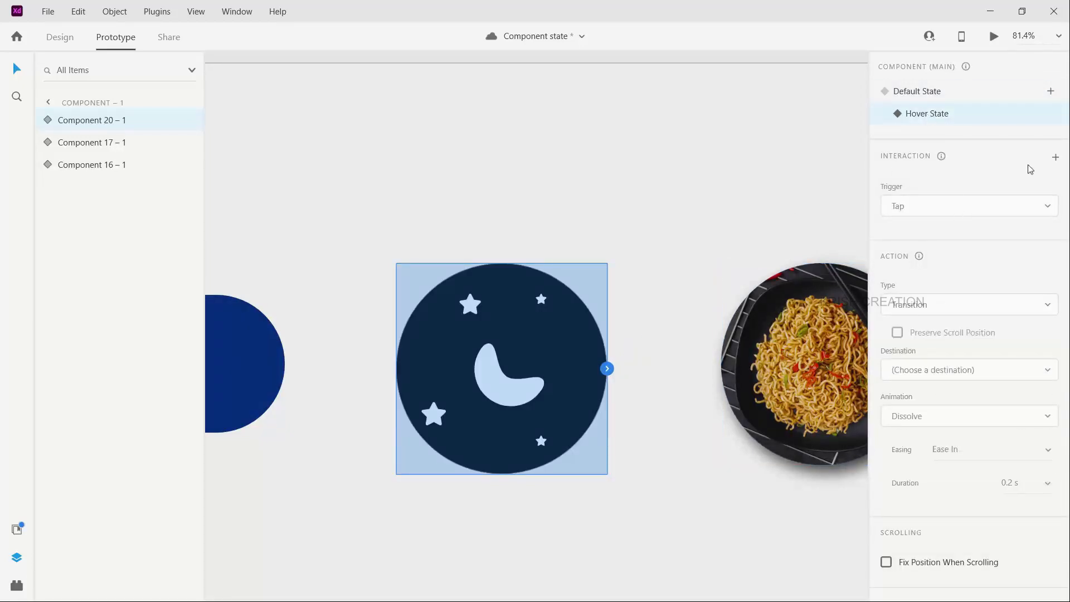
click(1055, 158)
click(1040, 357)
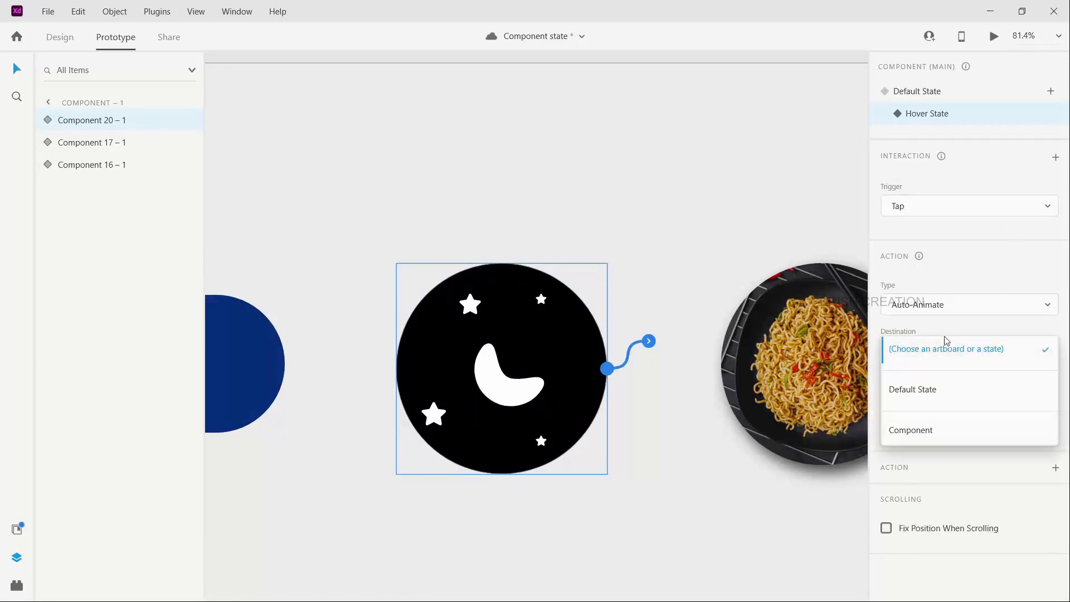
click(926, 392)
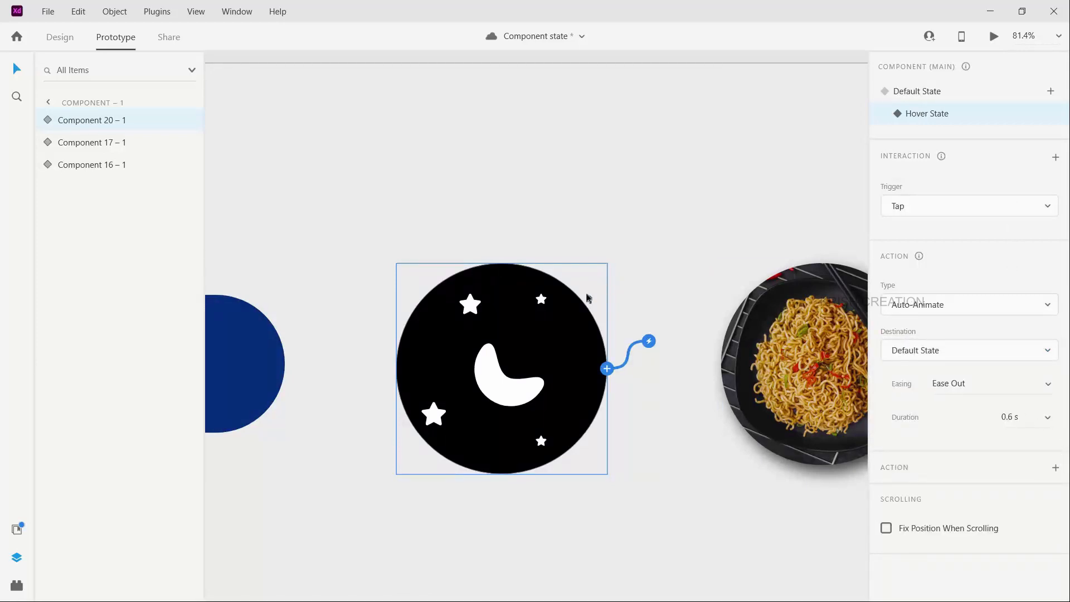
- Preview the prototype in a maximized window and tap the sun-and-moon circle repeatedly to test its state switching
click(995, 36)
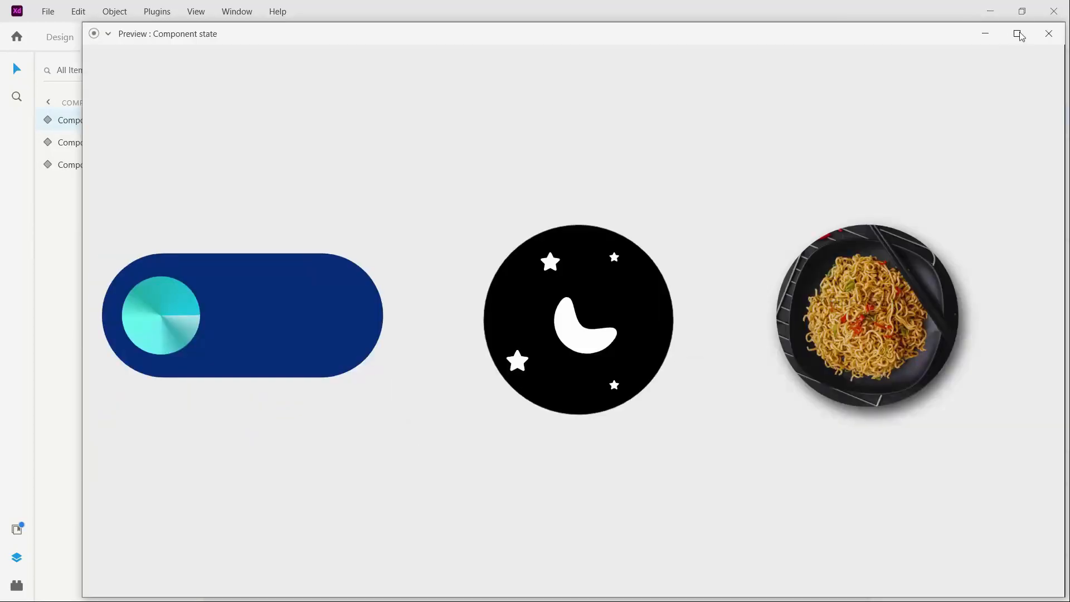
click(1016, 34)
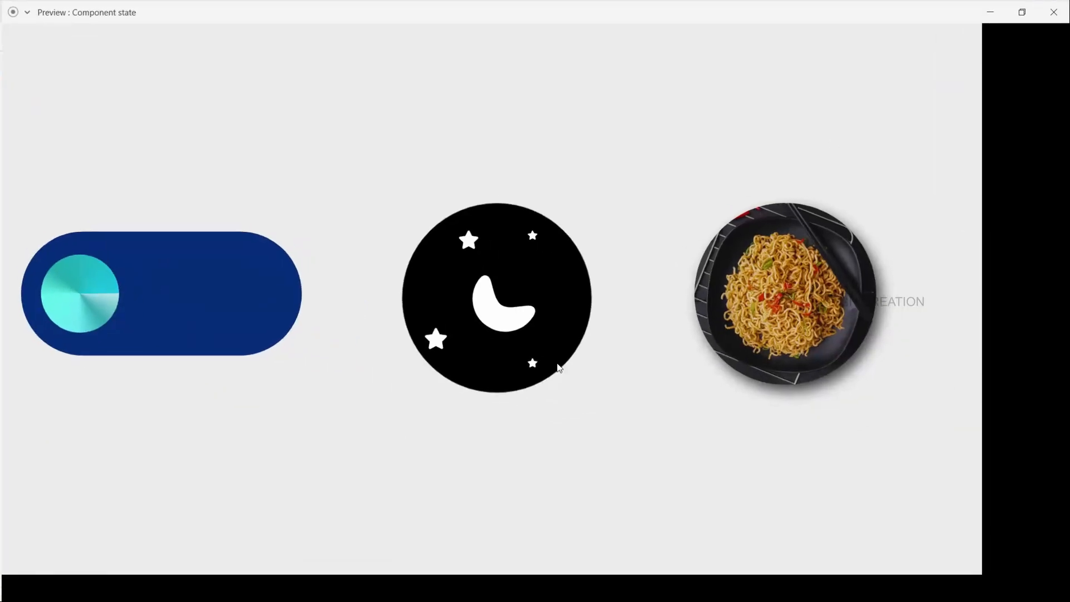
click(501, 302)
click(554, 315)
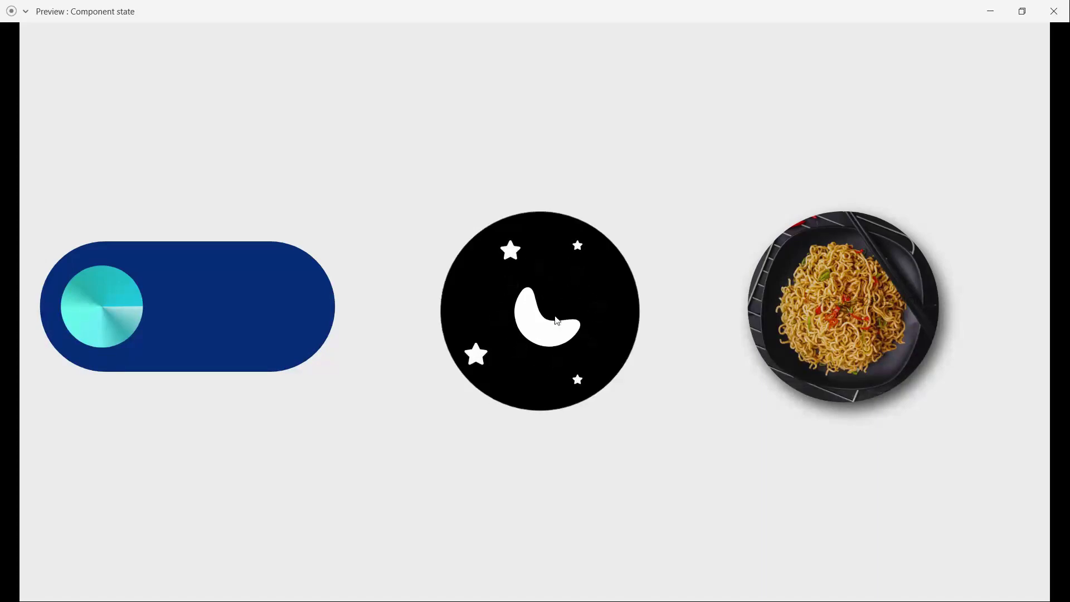
click(556, 320)
click(556, 320)
click(556, 320)
click(556, 320)
- Test the toggle's tap states in the preview and check the sun-and-moon circle's animation again
click(104, 322)
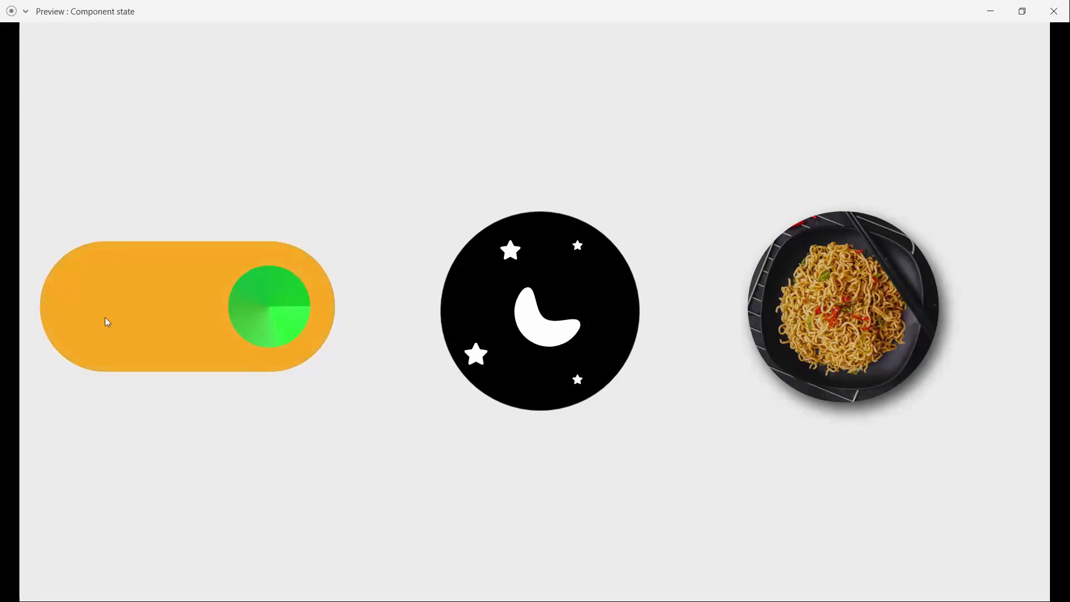
click(290, 318)
click(139, 316)
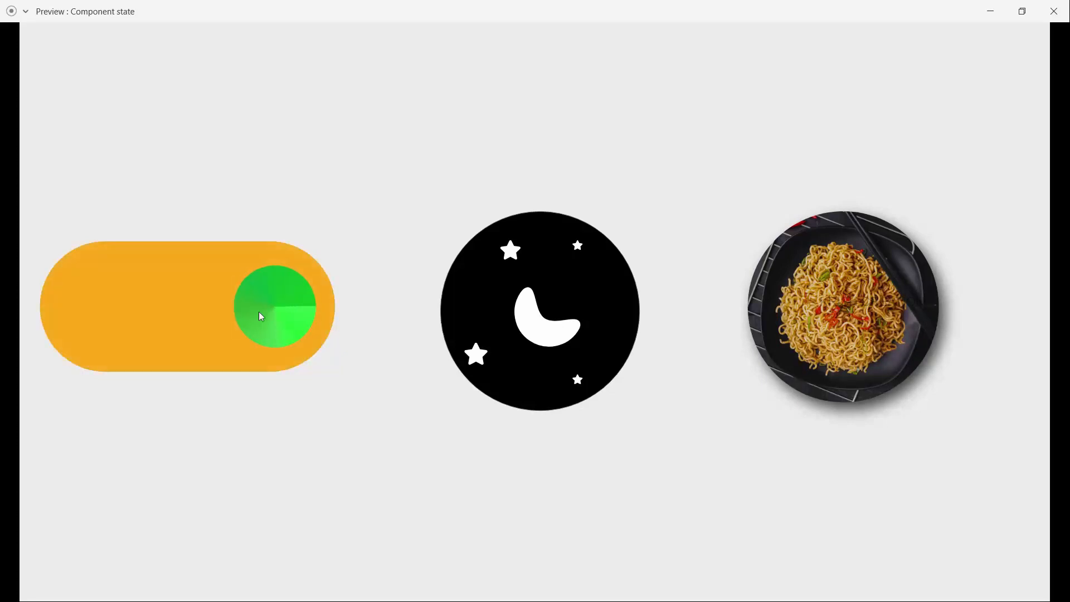
click(258, 312)
click(561, 339)
click(560, 335)
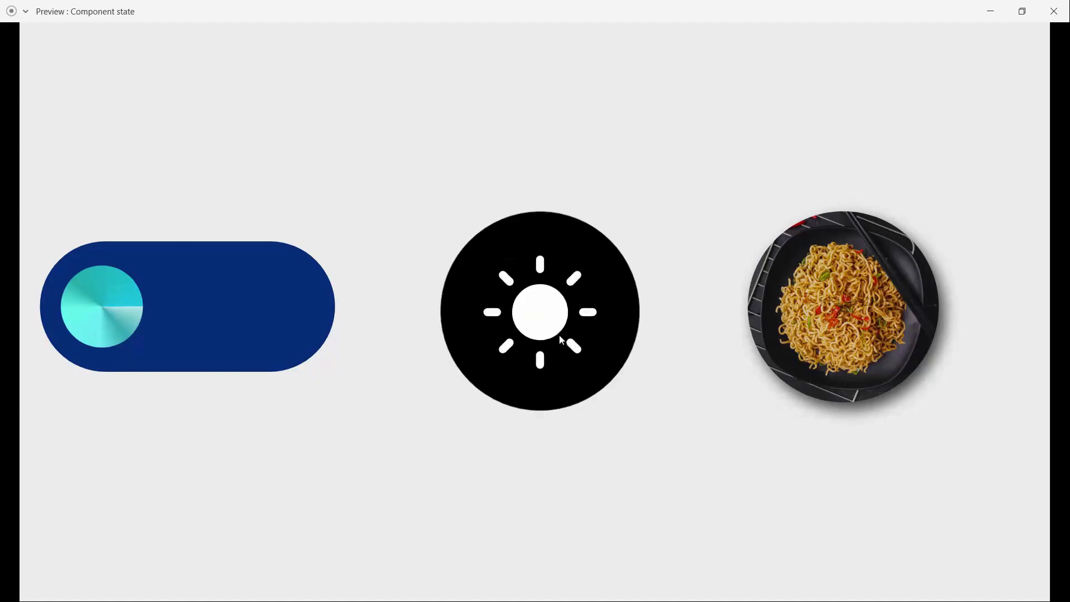
click(559, 335)
click(561, 336)
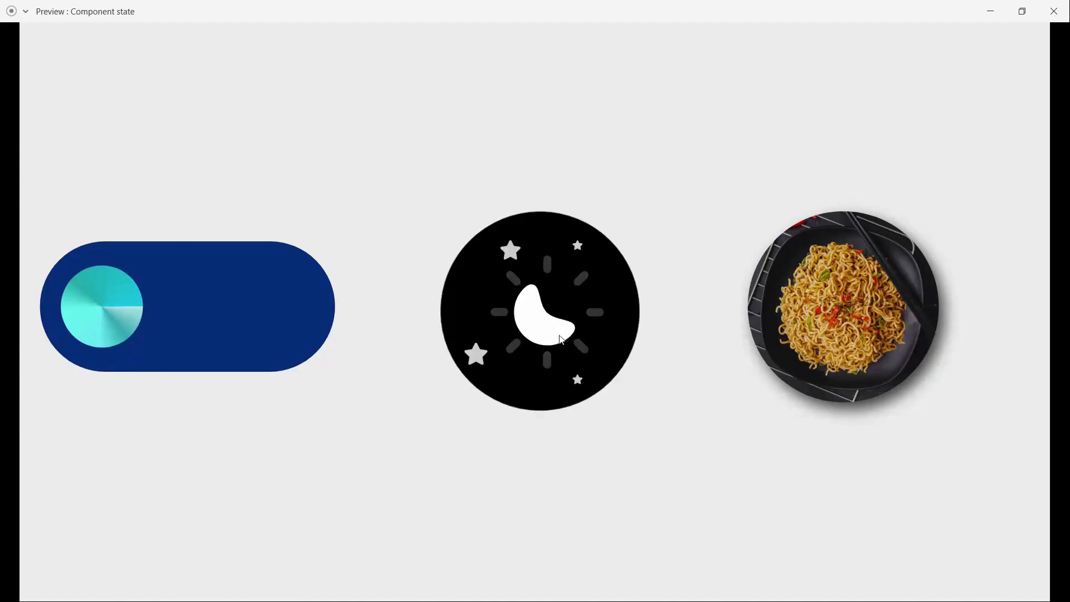